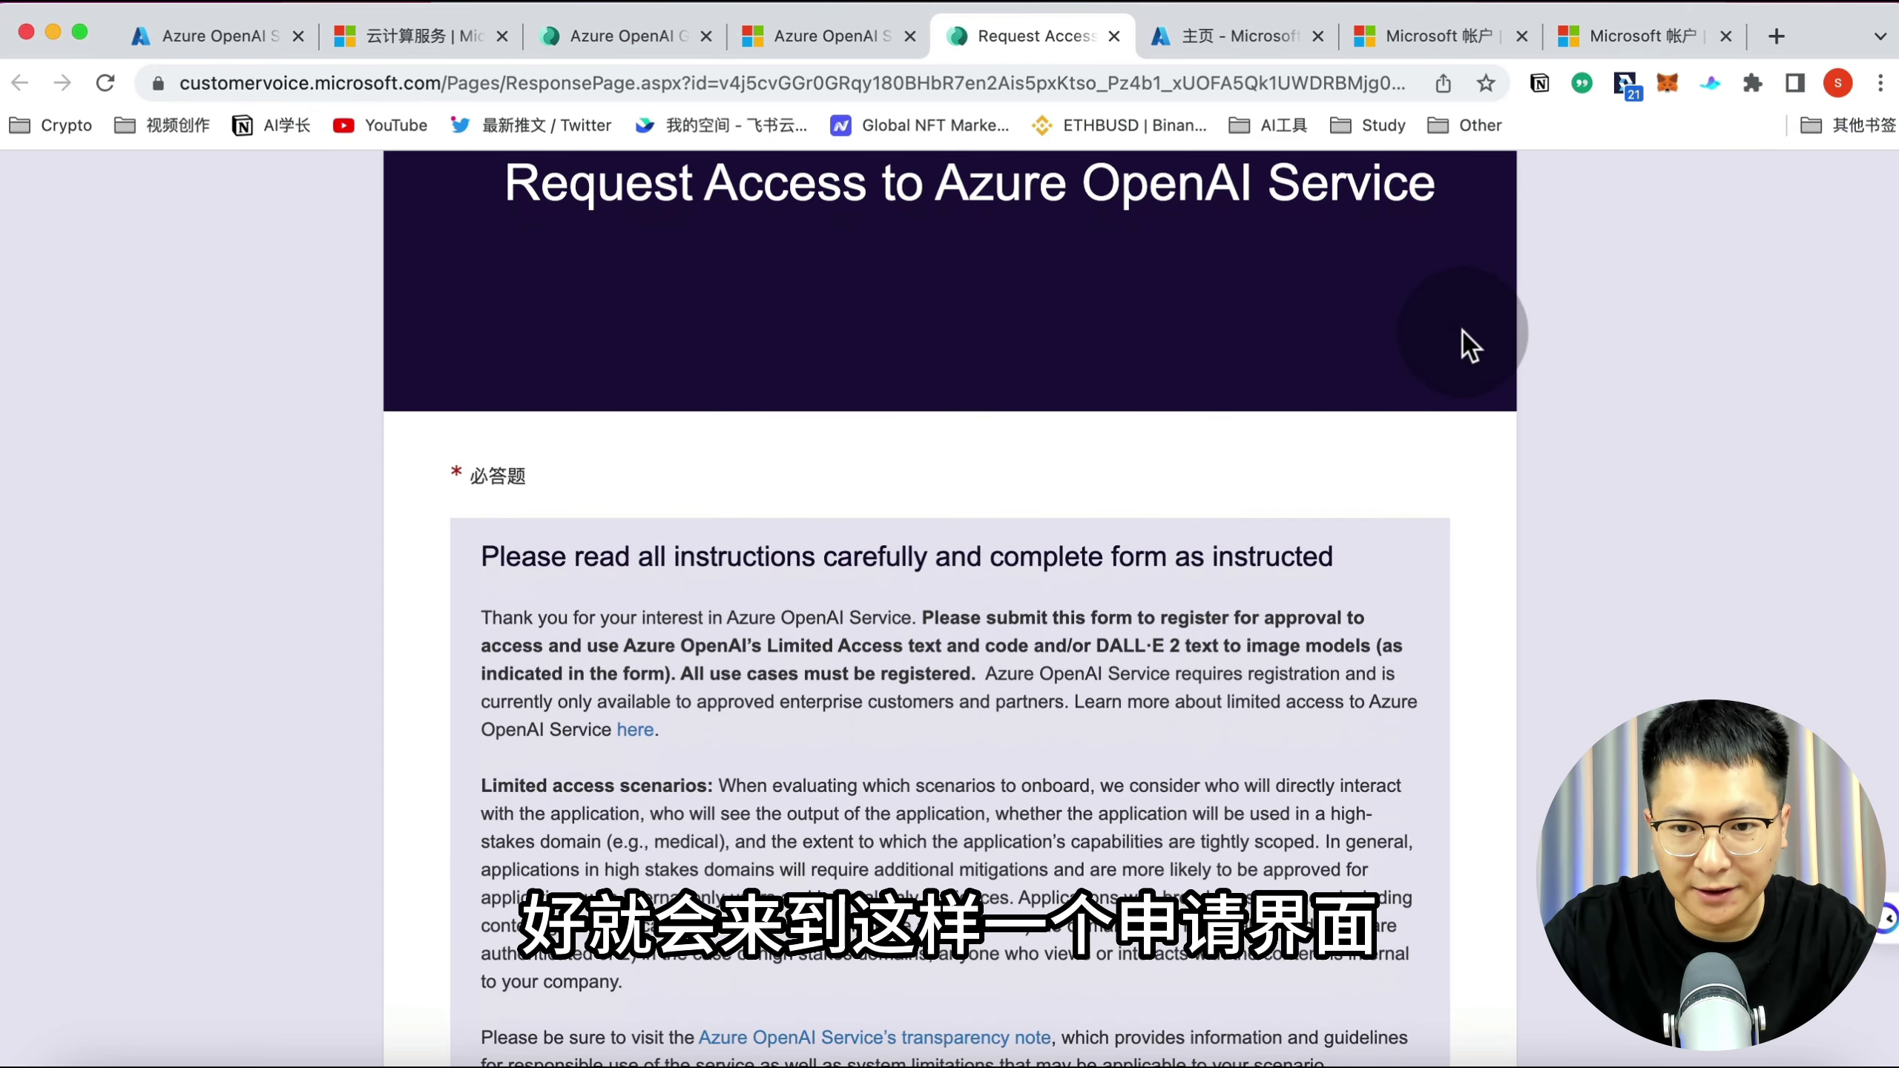
Translate the Azure OpenAI access request form into Simplified Chinese and review its questions up to number 4, the subscription ID
{"action": "right_click", "coordinate": [1469, 346]}
{"action": "left_click", "coordinate": [1505, 649]}
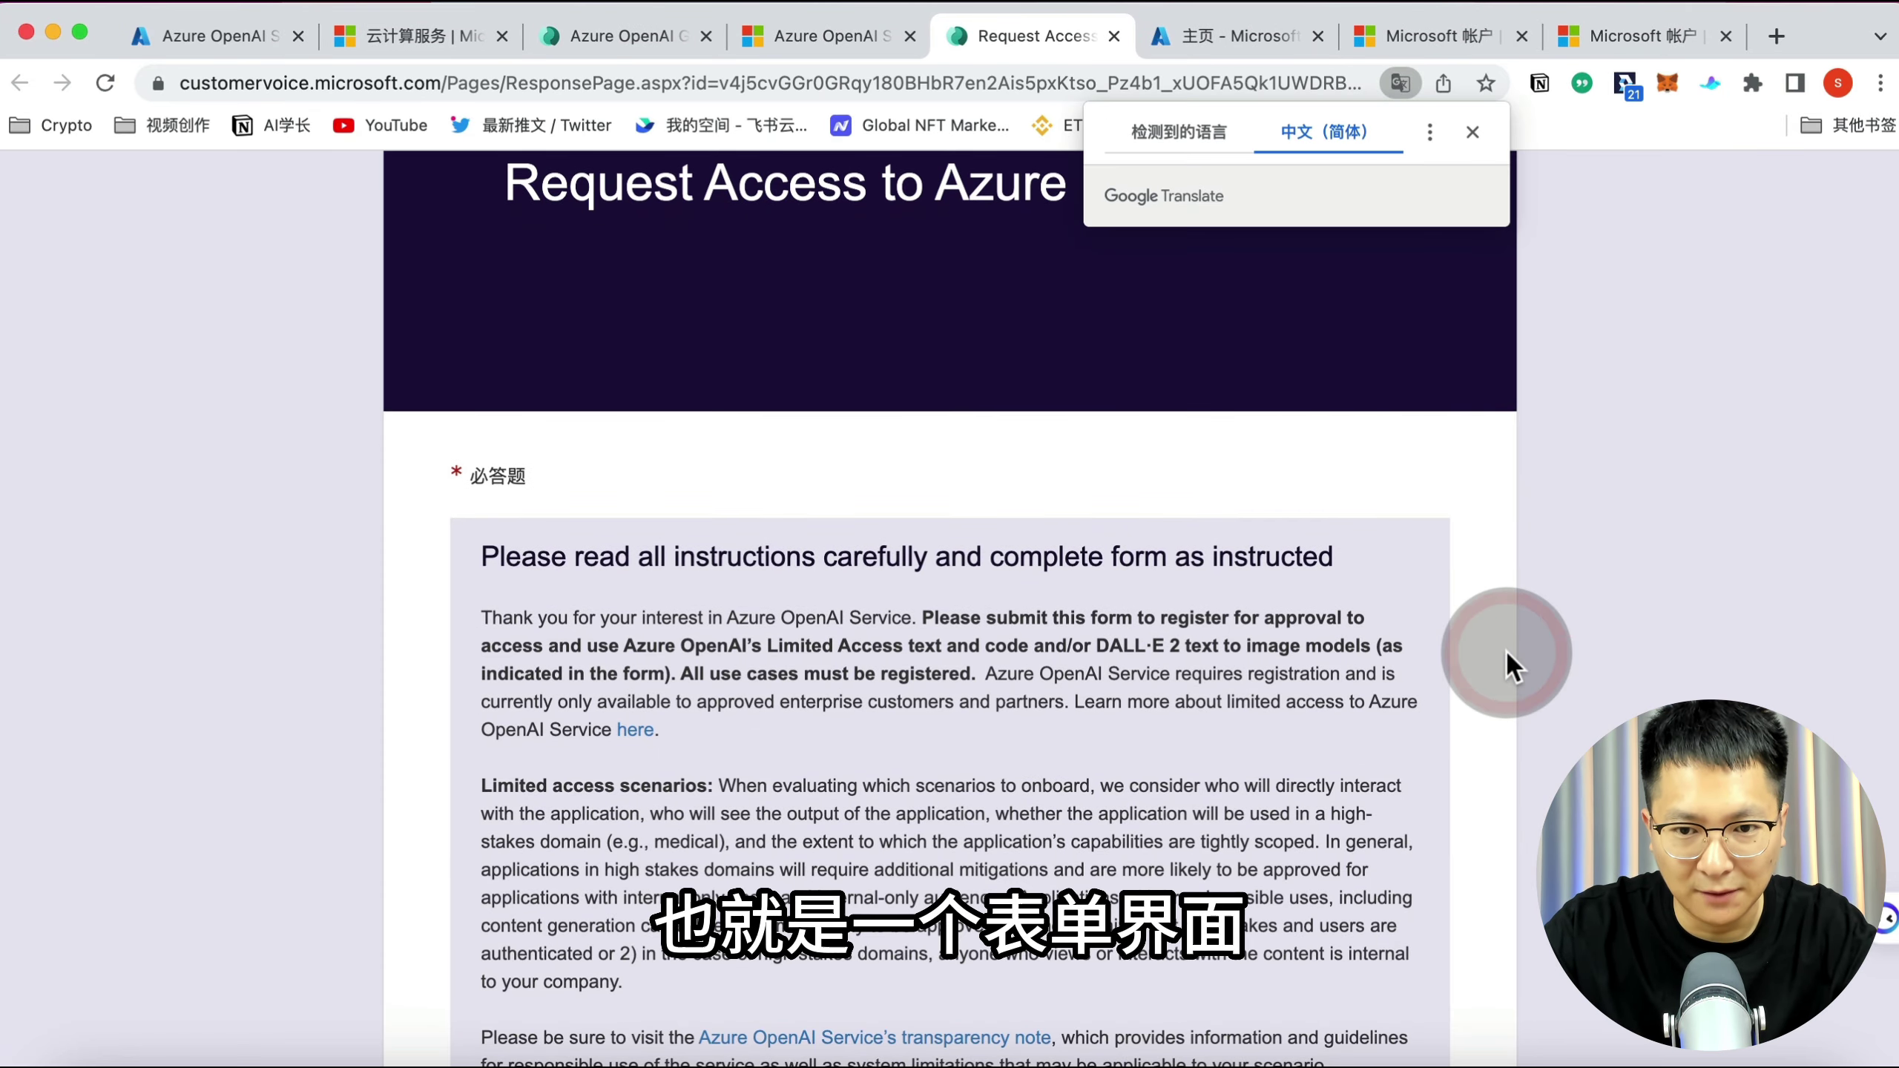
{"action": "scroll", "coordinate": [1505, 594], "scroll_direction": "down", "scroll_amount": 10}
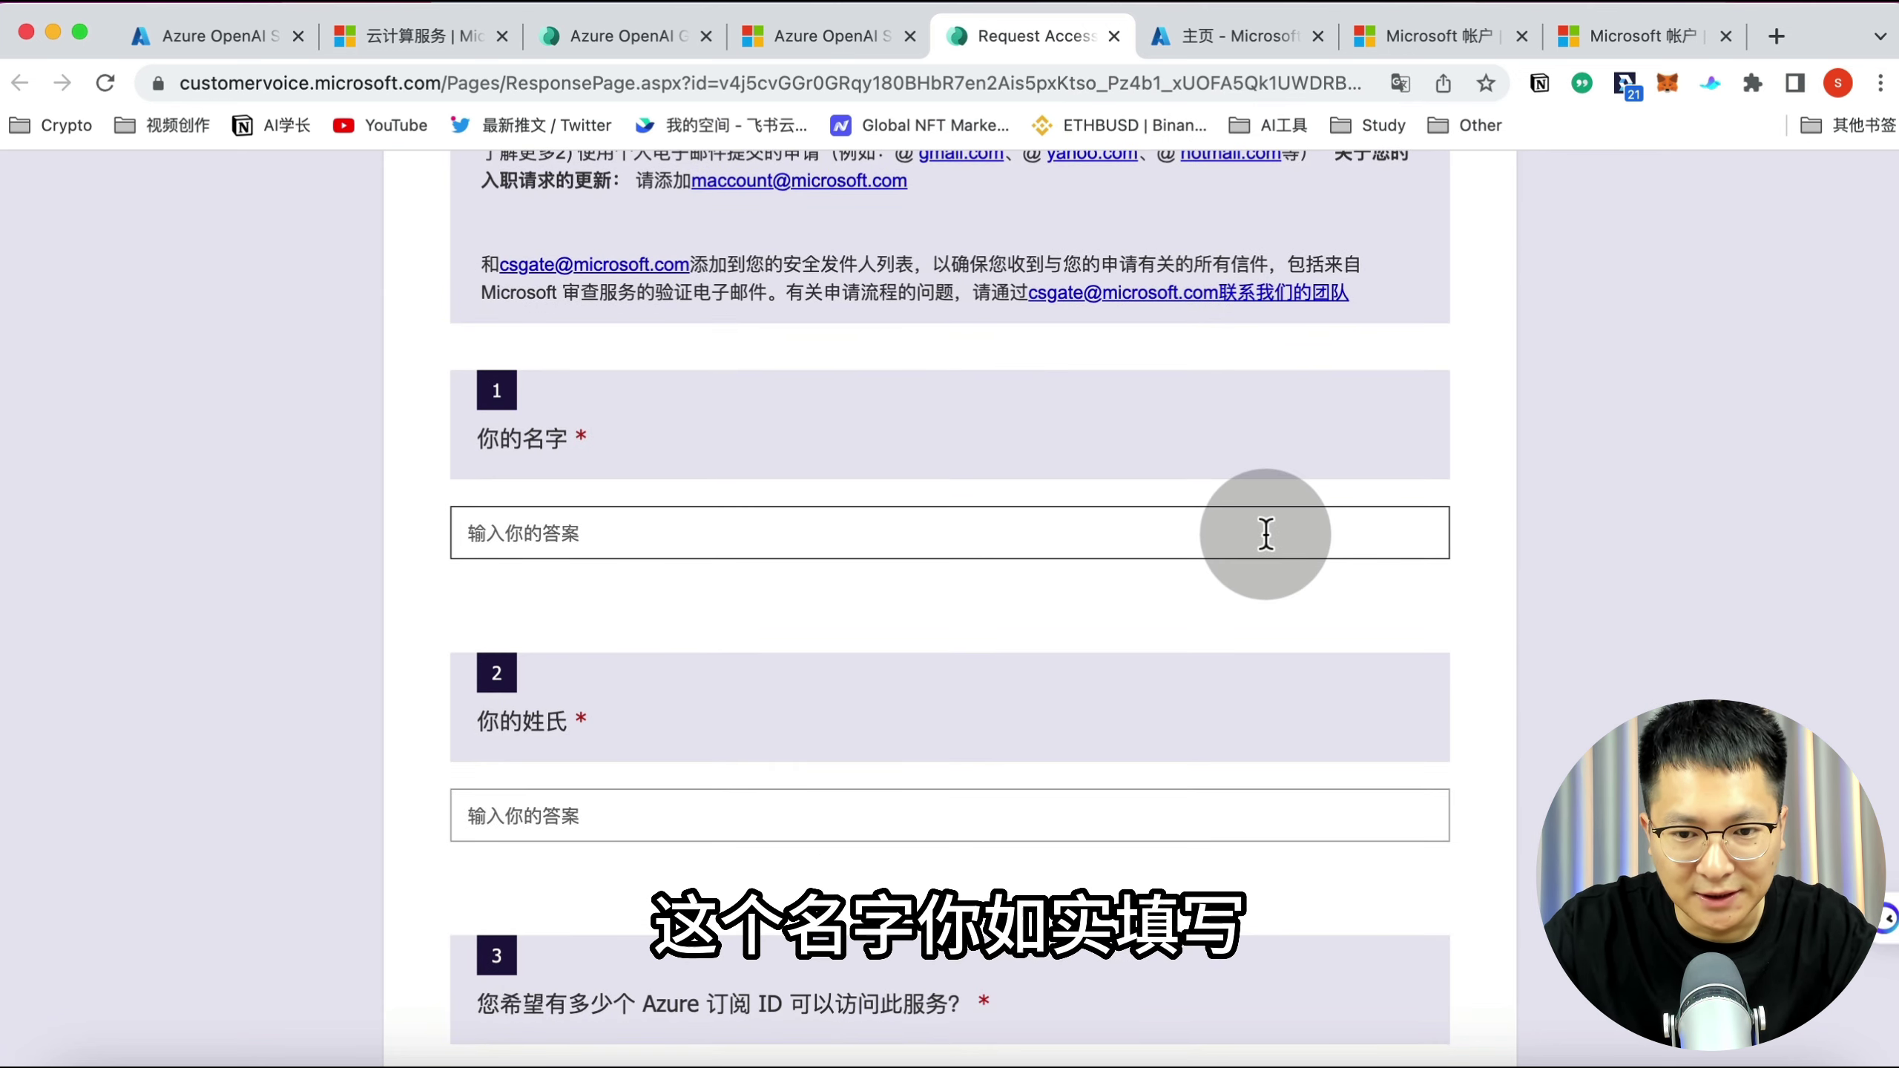
{"action": "scroll", "coordinate": [1266, 533], "scroll_direction": "down", "scroll_amount": 5}
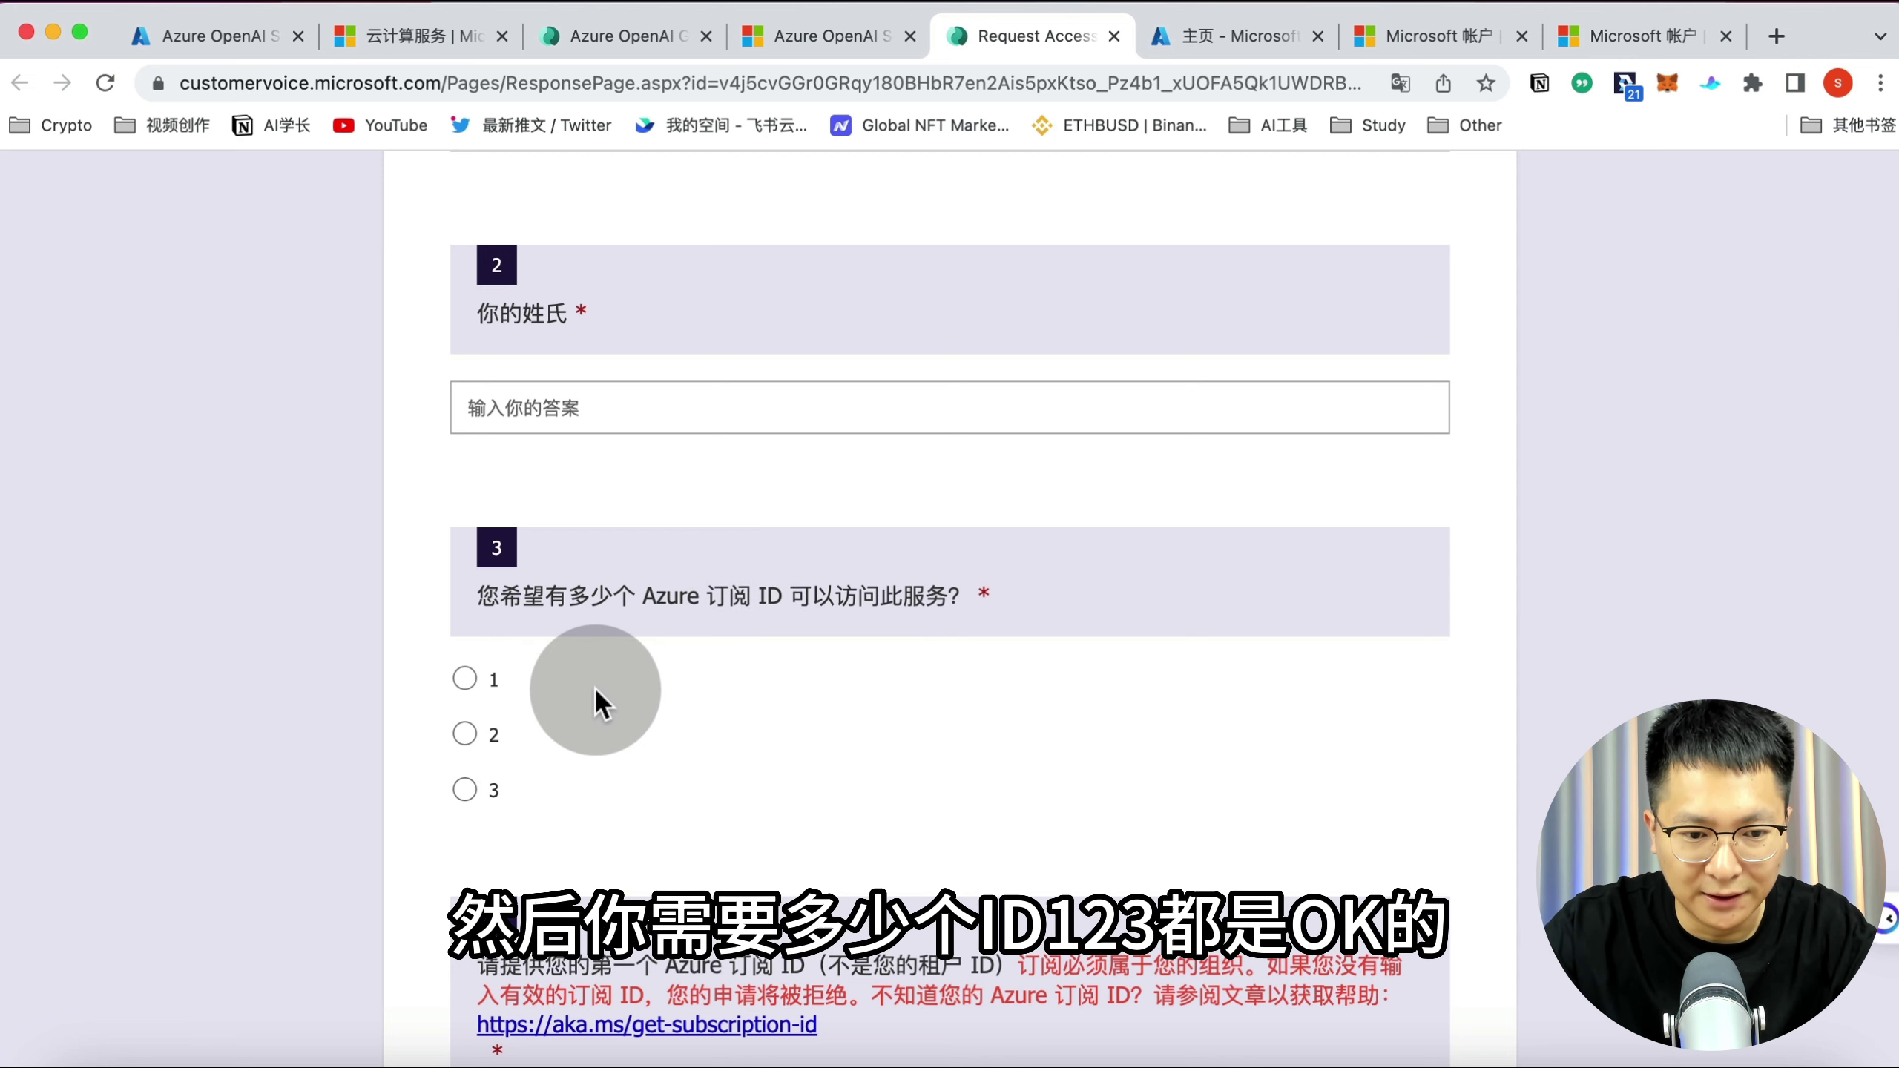
{"action": "scroll", "coordinate": [593, 701], "scroll_direction": "down", "scroll_amount": 7}
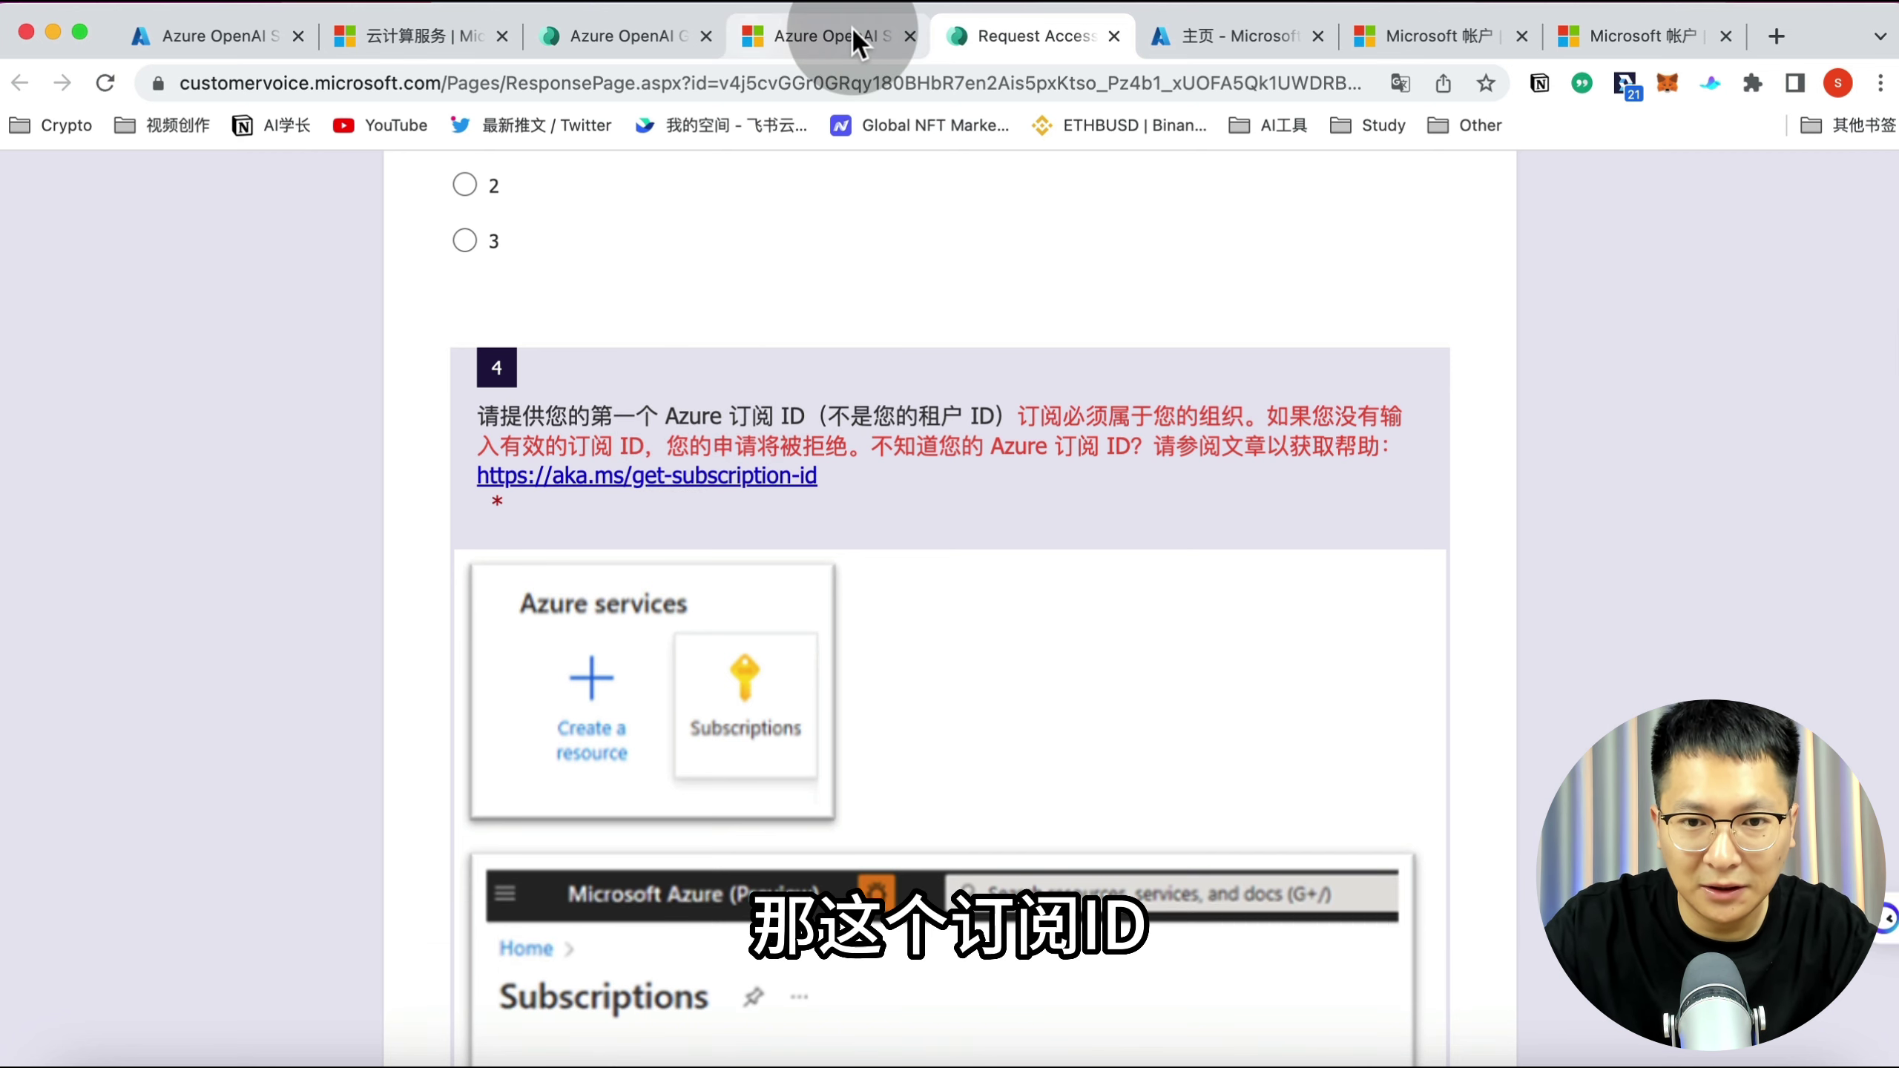
Switch to the Azure portal and open the 订阅 (subscriptions) list through the resource search
{"action": "left_click", "coordinate": [1209, 47]}
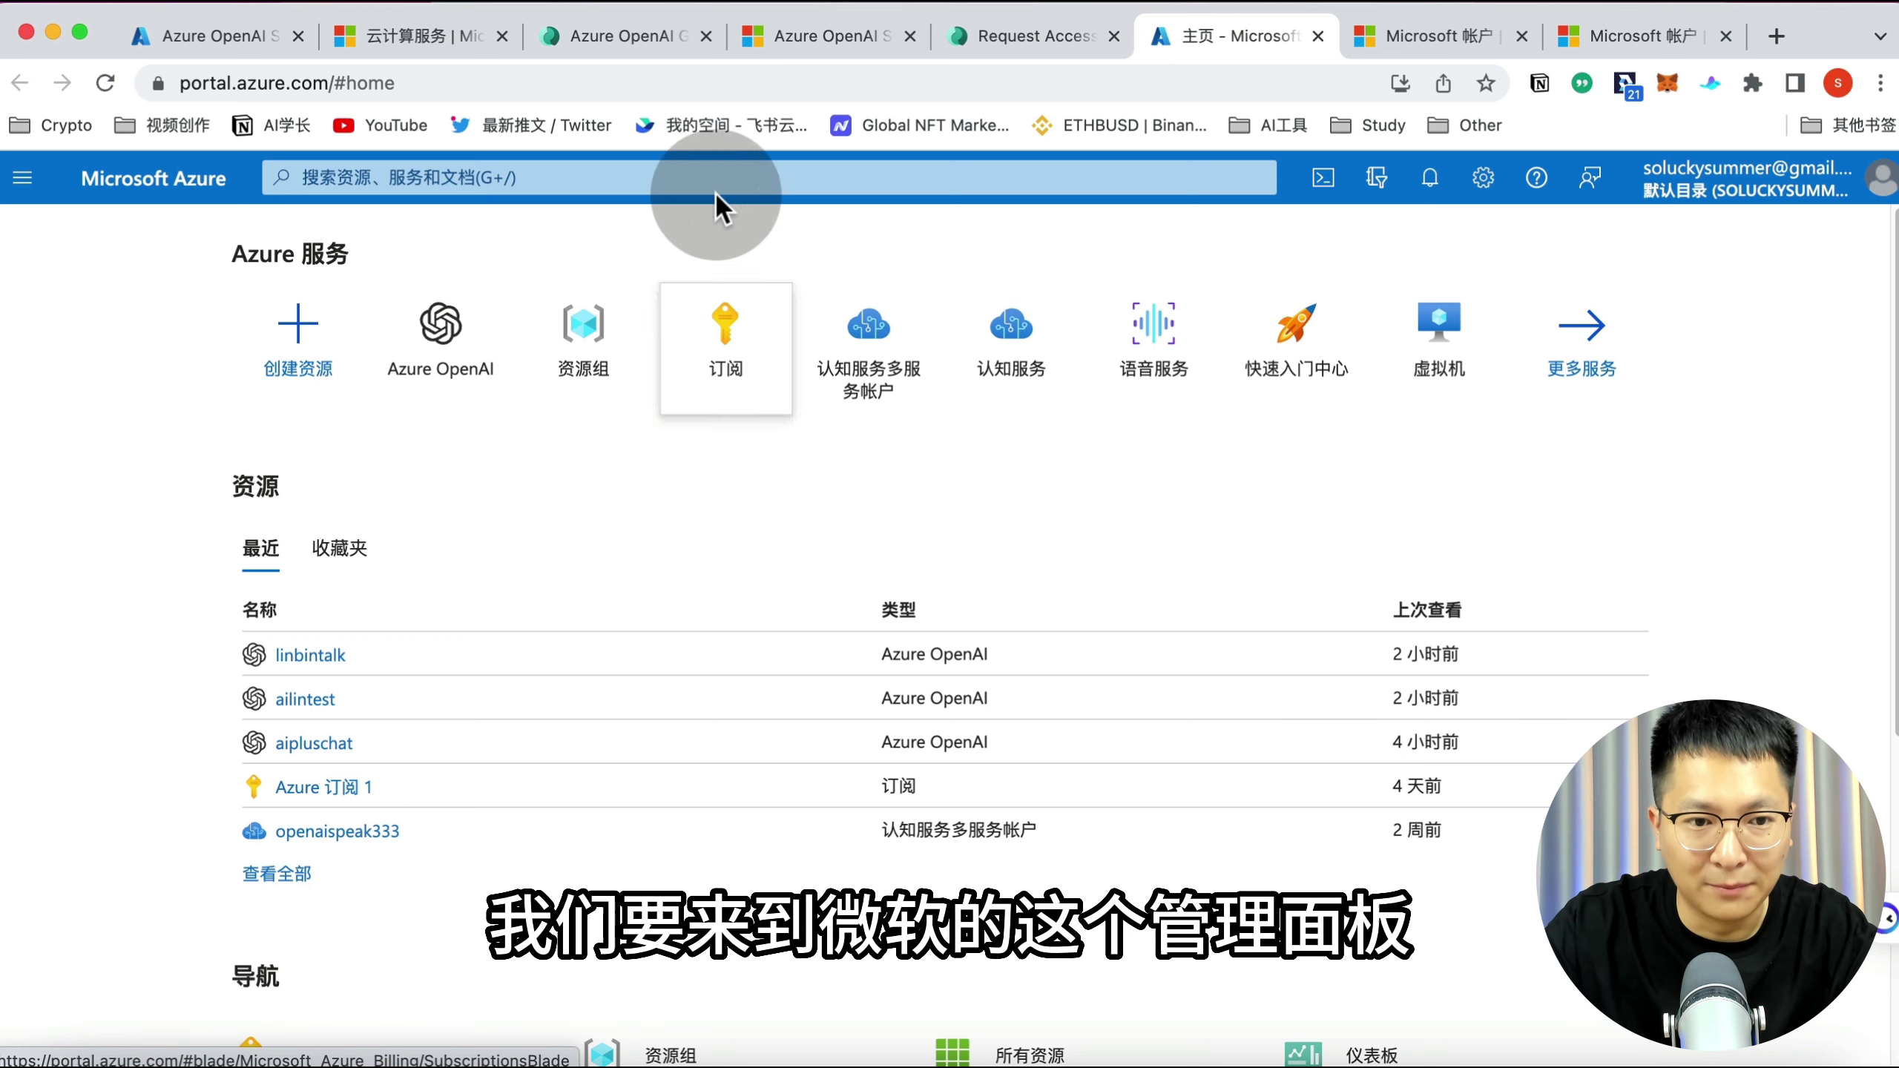
{"action": "left_click", "coordinate": [639, 178]}
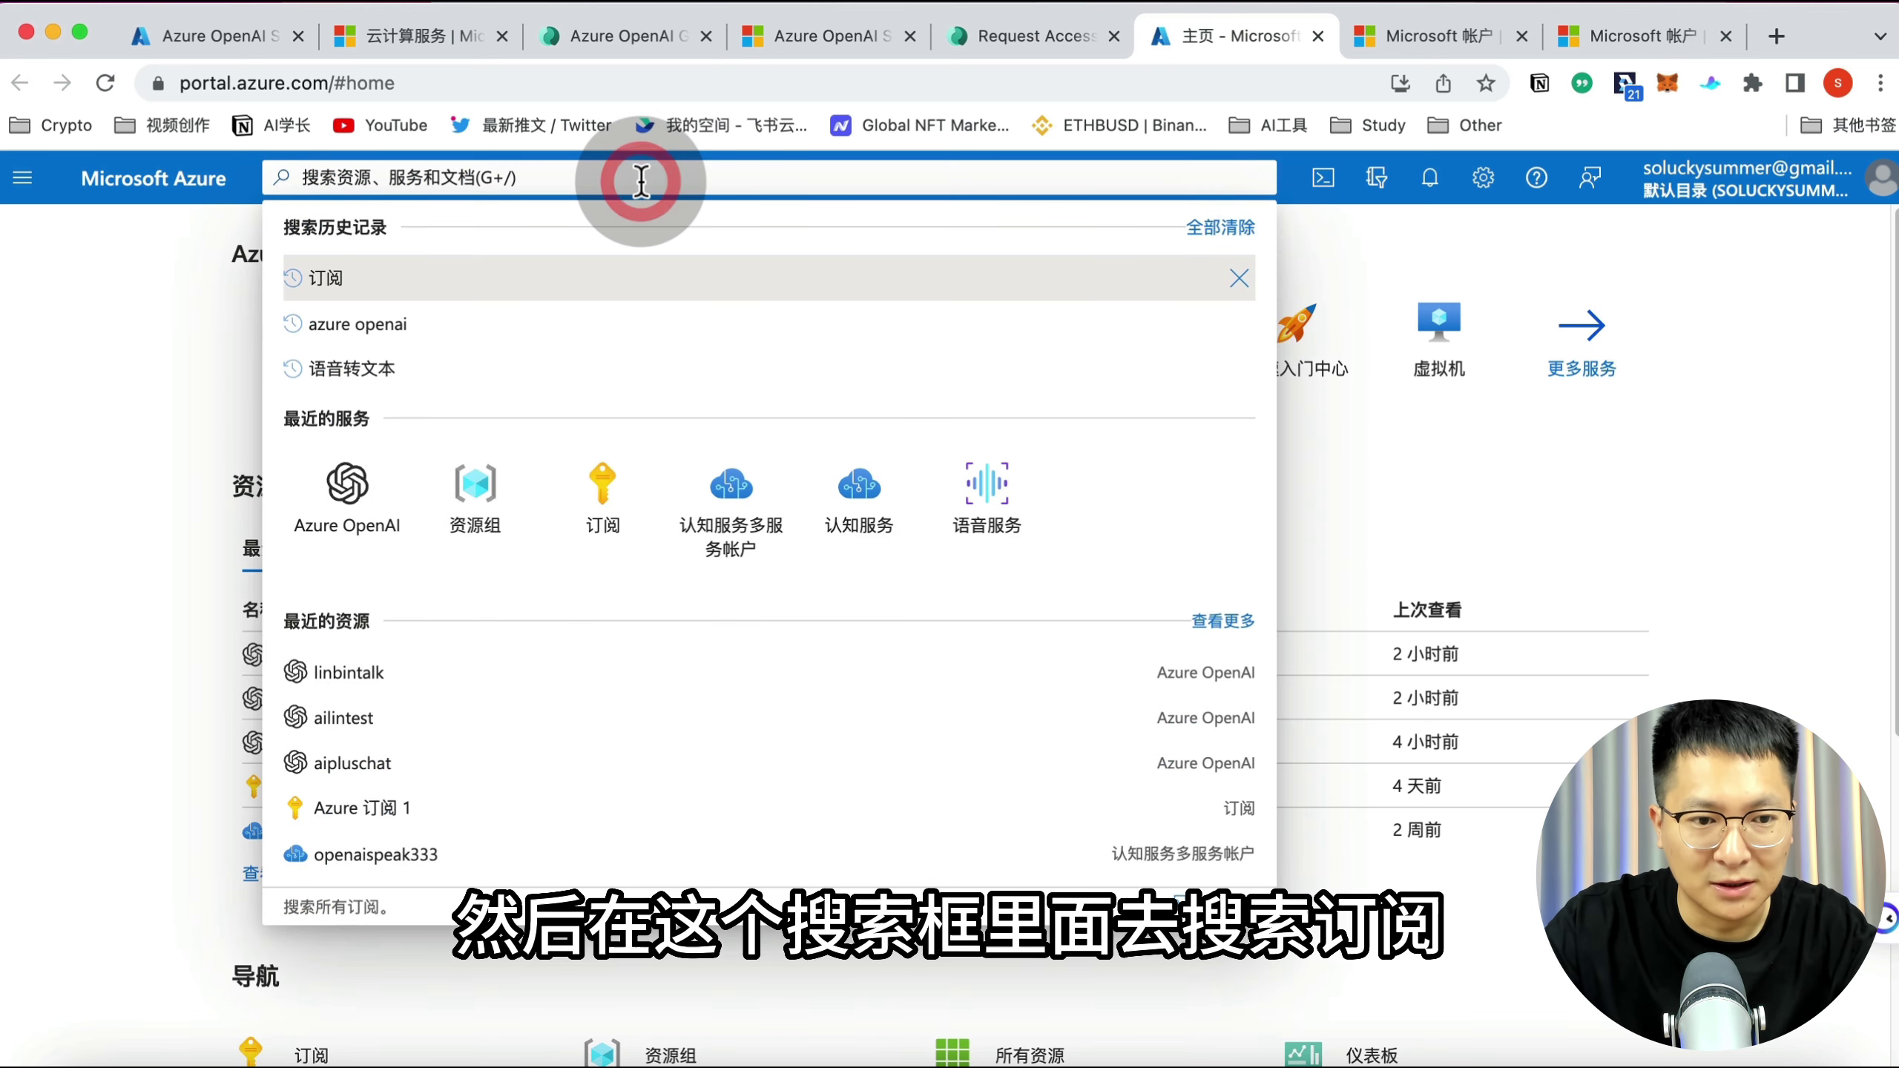
{"action": "left_click", "coordinate": [487, 282]}
{"action": "left_click", "coordinate": [399, 333]}
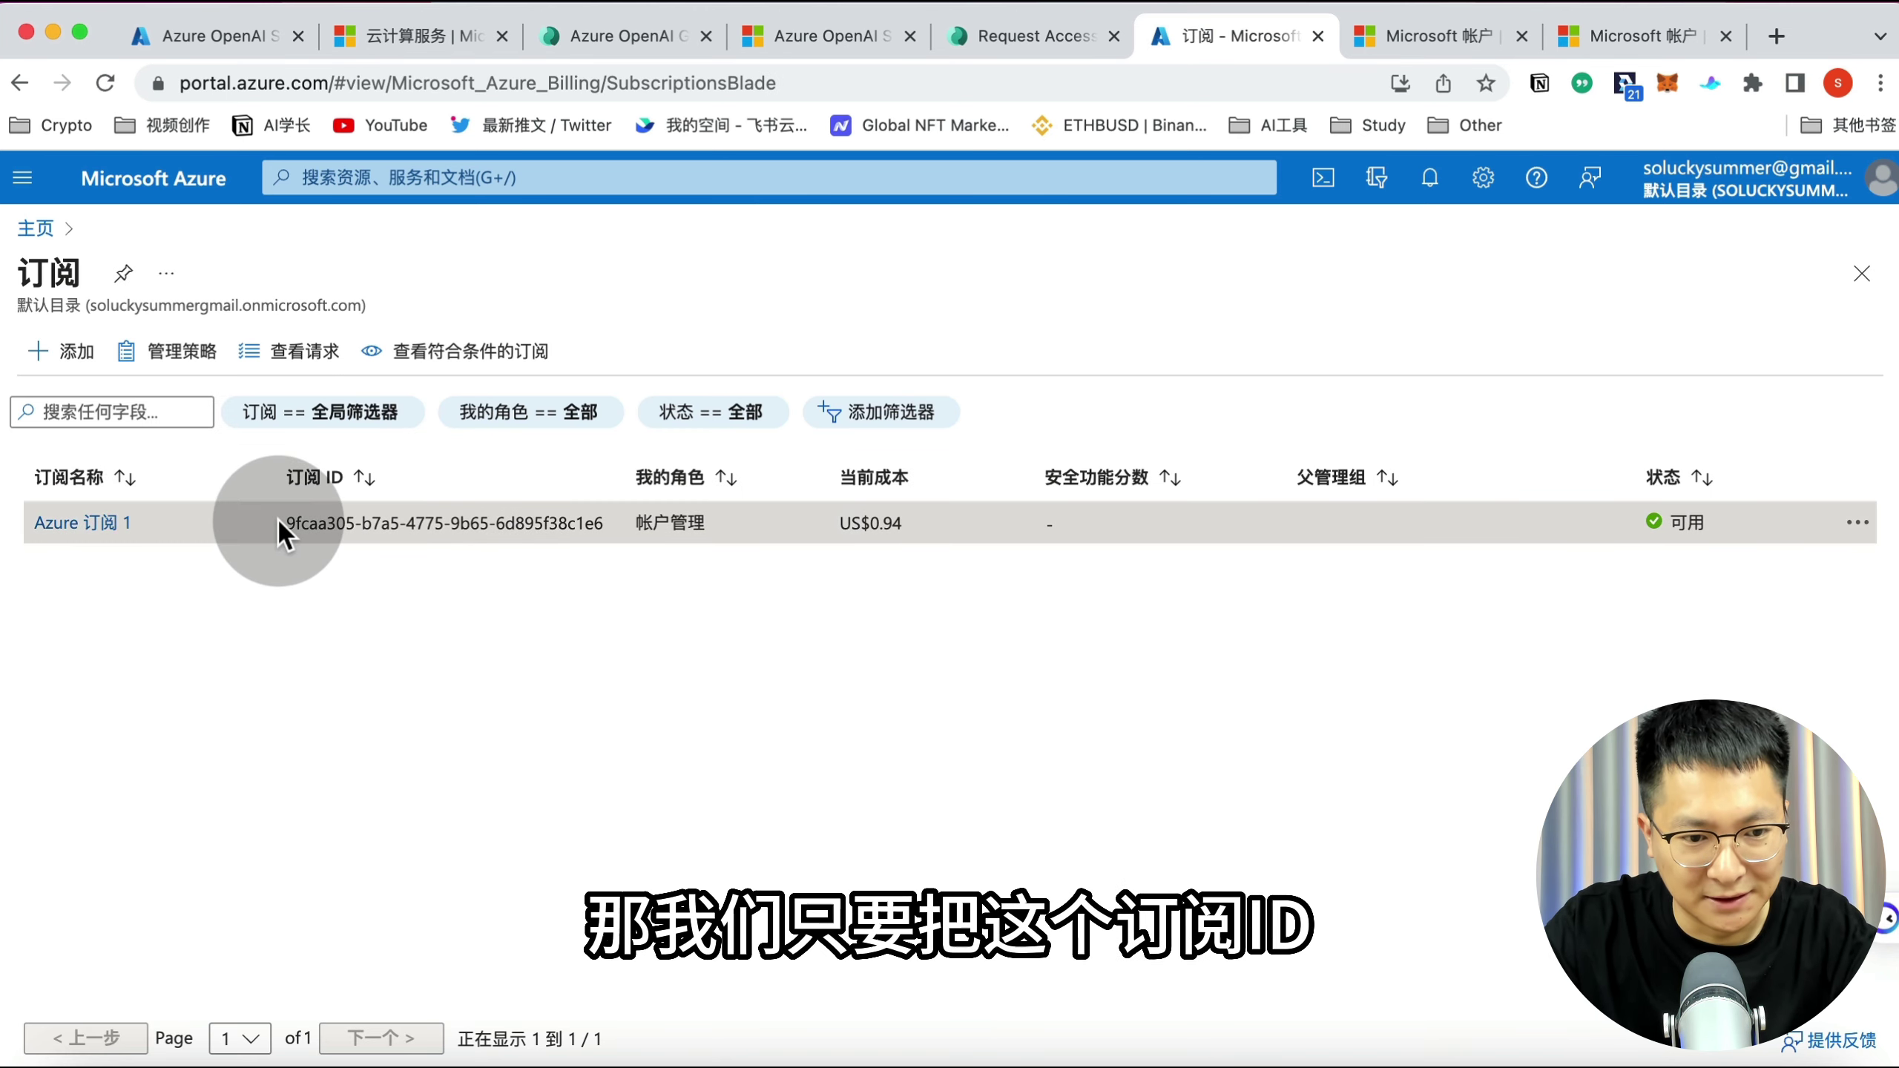
Select the full subscription ID of Azure 订阅 1 and return to the access request form
{"action": "left_click_drag", "start_coordinate": [285, 528], "coordinate": [550, 522]}
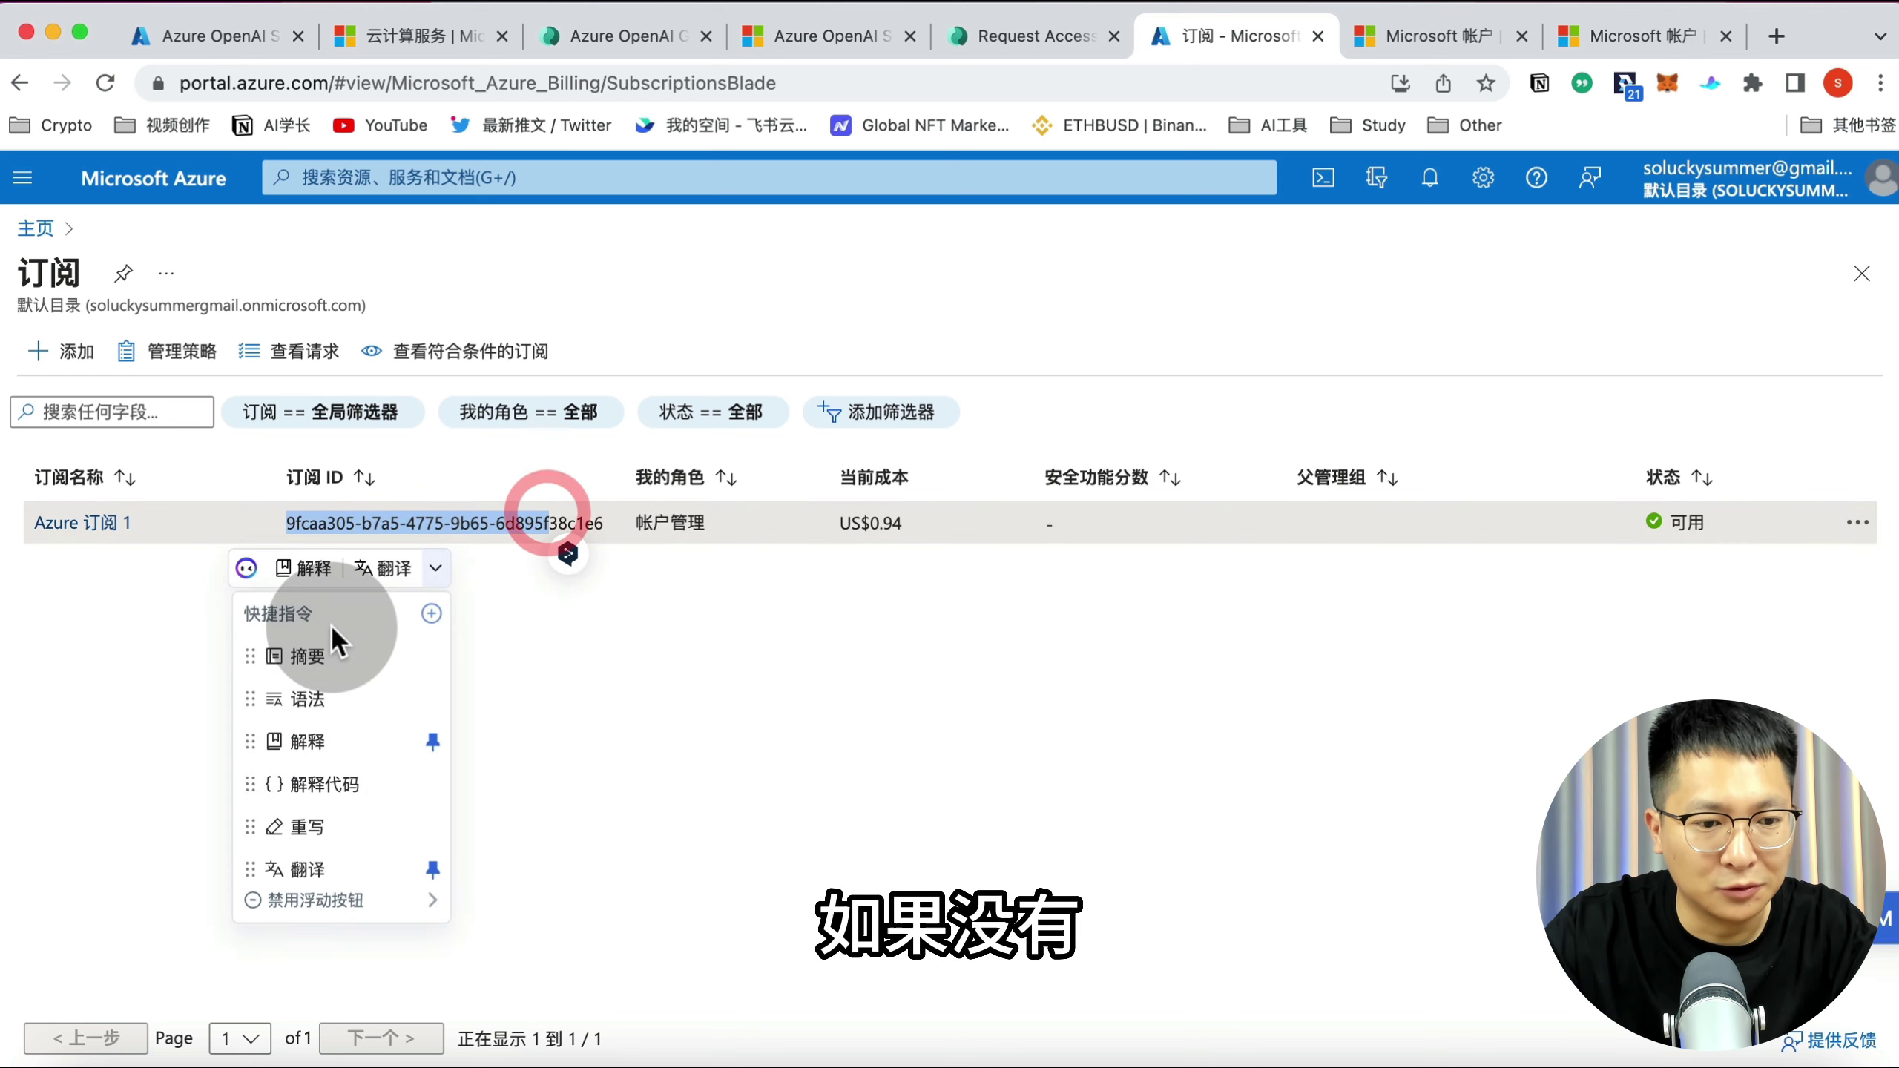
{"action": "left_click", "coordinate": [95, 599]}
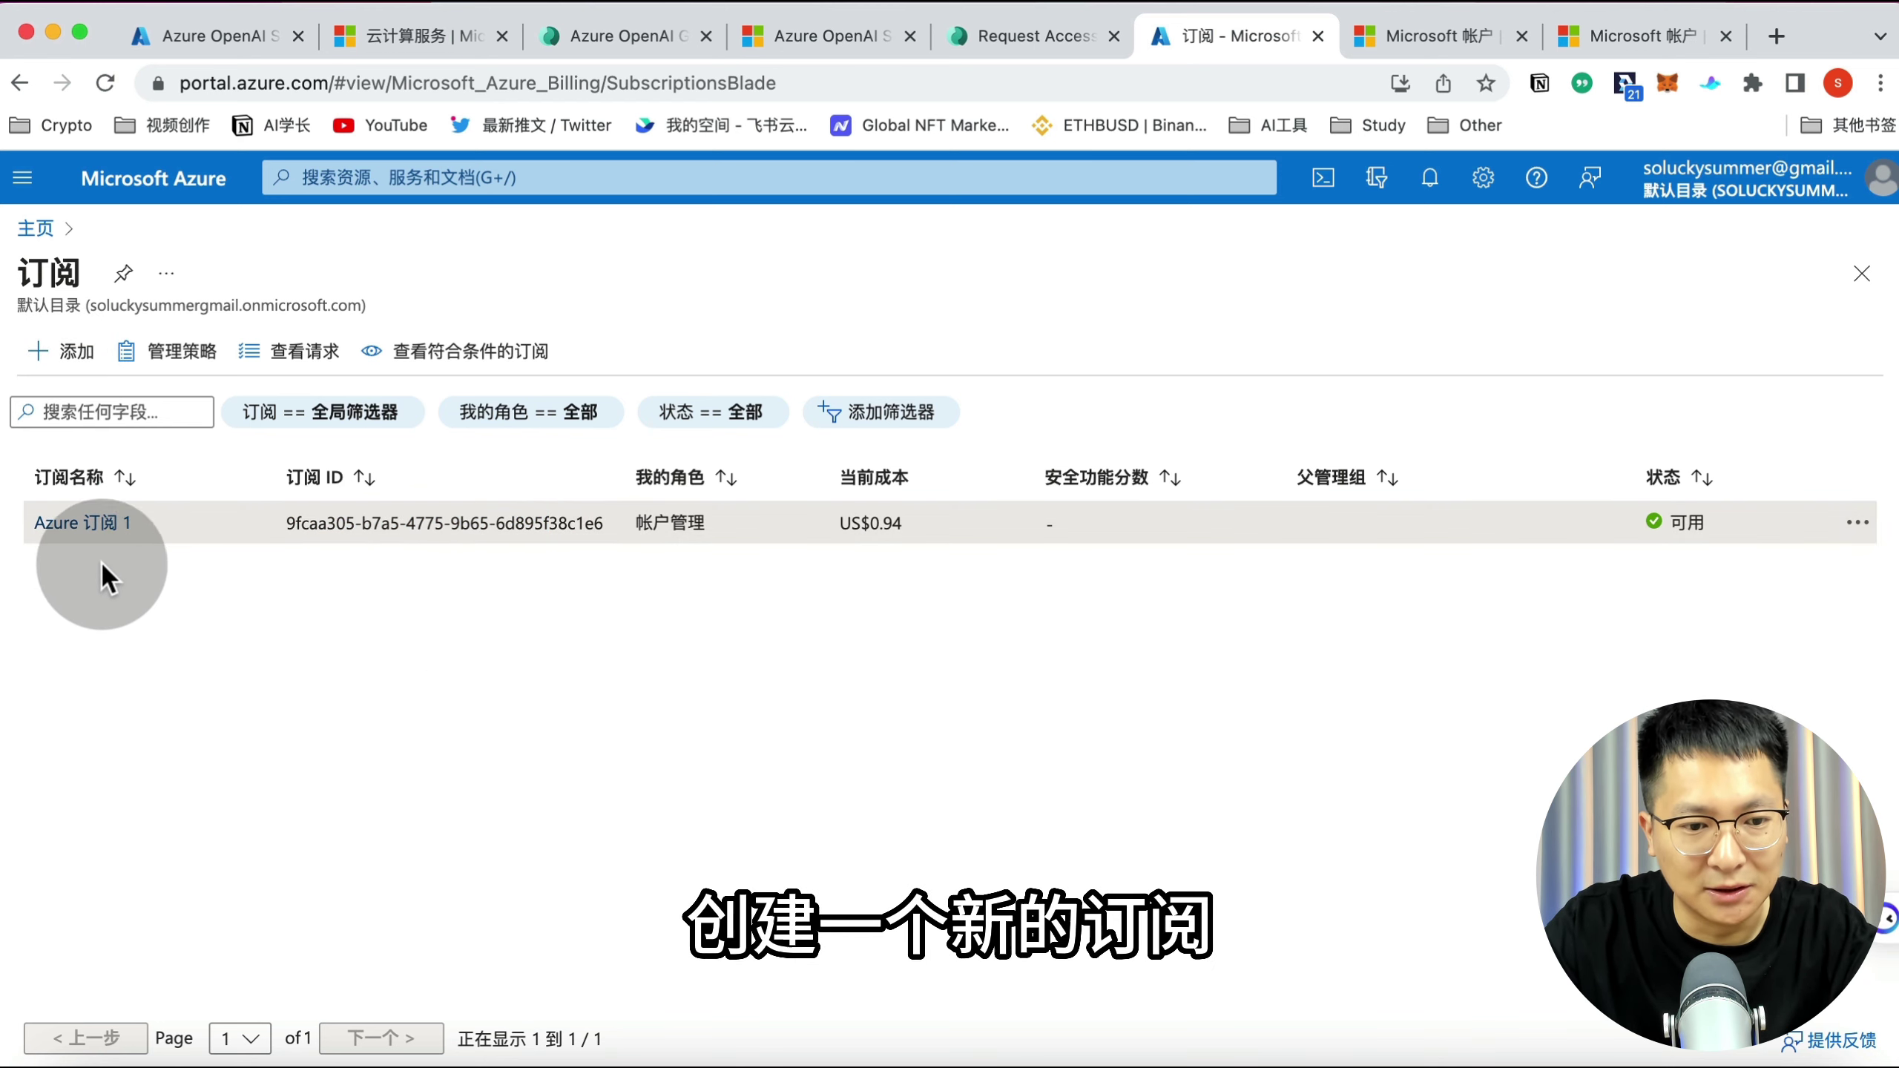
{"action": "left_click_drag", "start_coordinate": [606, 534], "coordinate": [288, 522]}
{"action": "left_click", "coordinate": [1019, 37]}
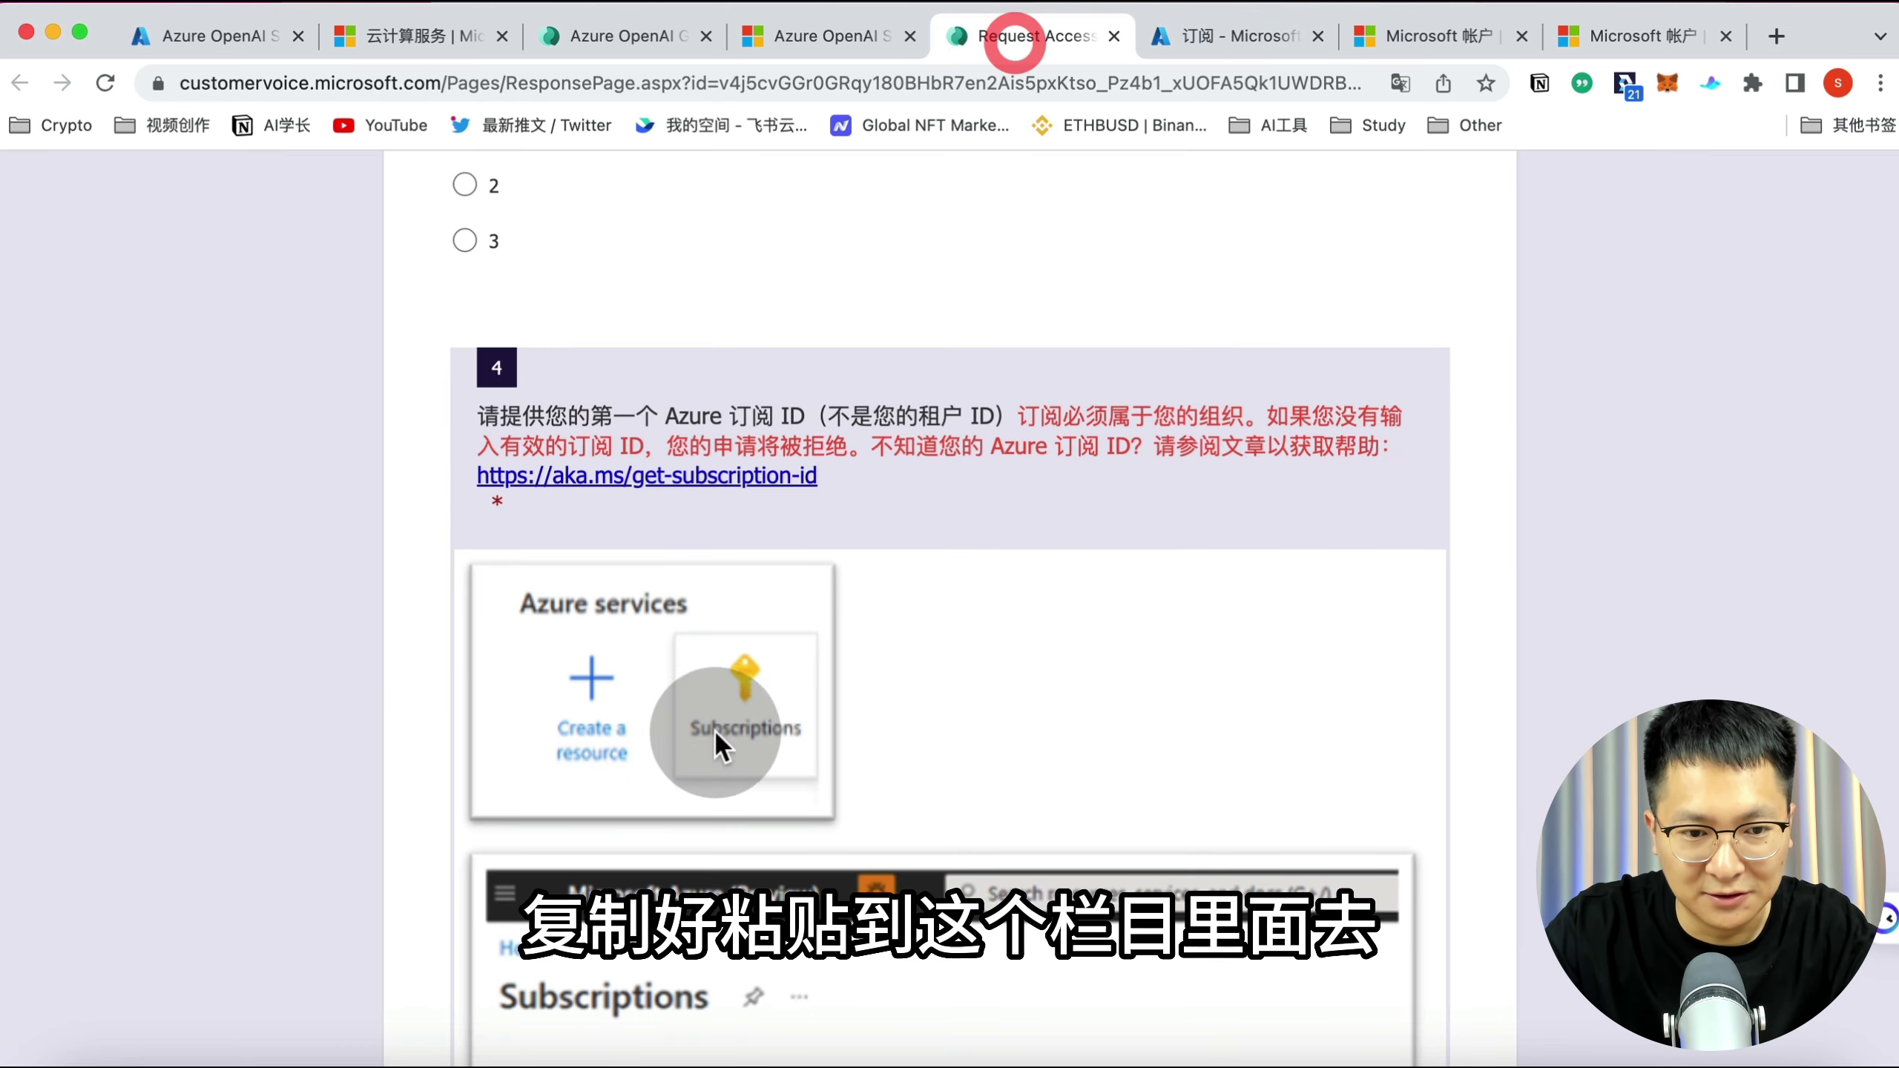
Examine the form's subscription ID, company email, company name and company address questions
{"action": "scroll", "coordinate": [721, 703], "scroll_direction": "down", "scroll_amount": 5}
{"action": "left_click", "coordinate": [693, 726]}
{"action": "scroll", "coordinate": [693, 725], "scroll_direction": "down", "scroll_amount": 5}
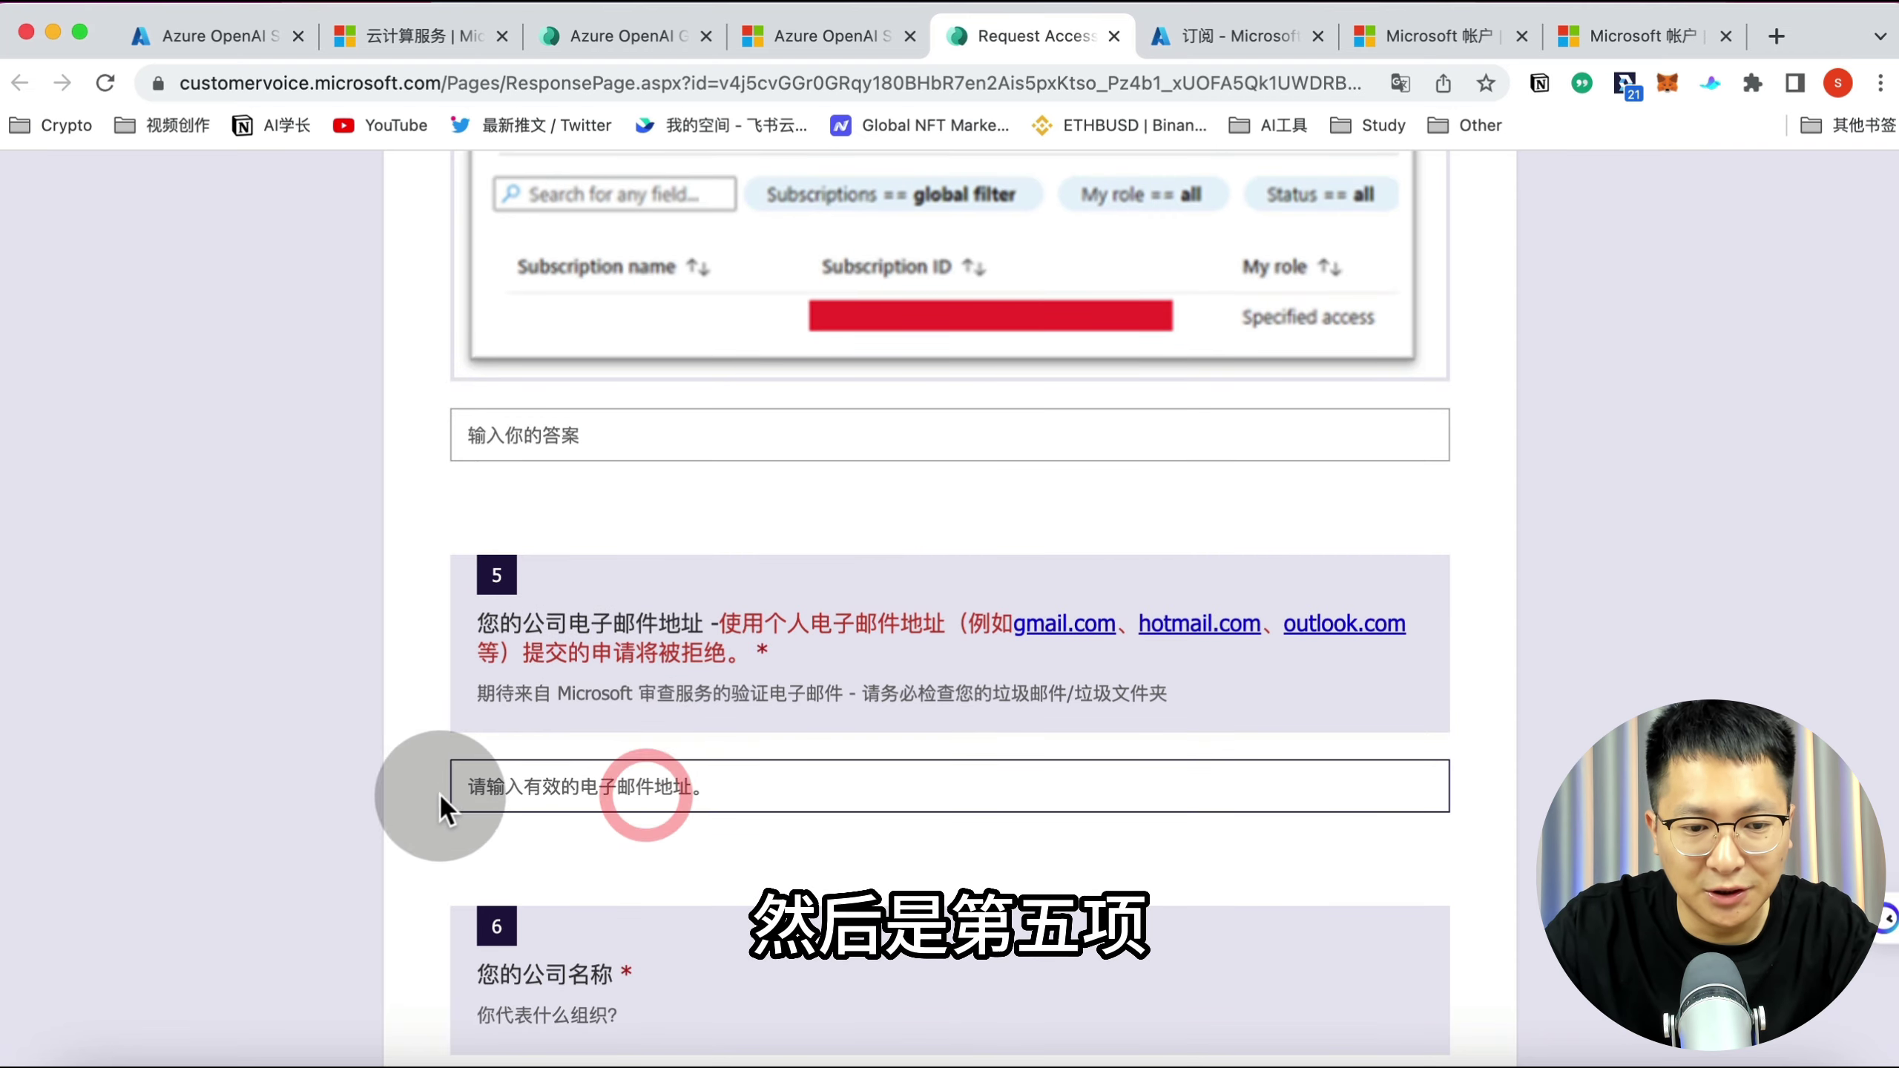
{"action": "left_click", "coordinate": [467, 783]}
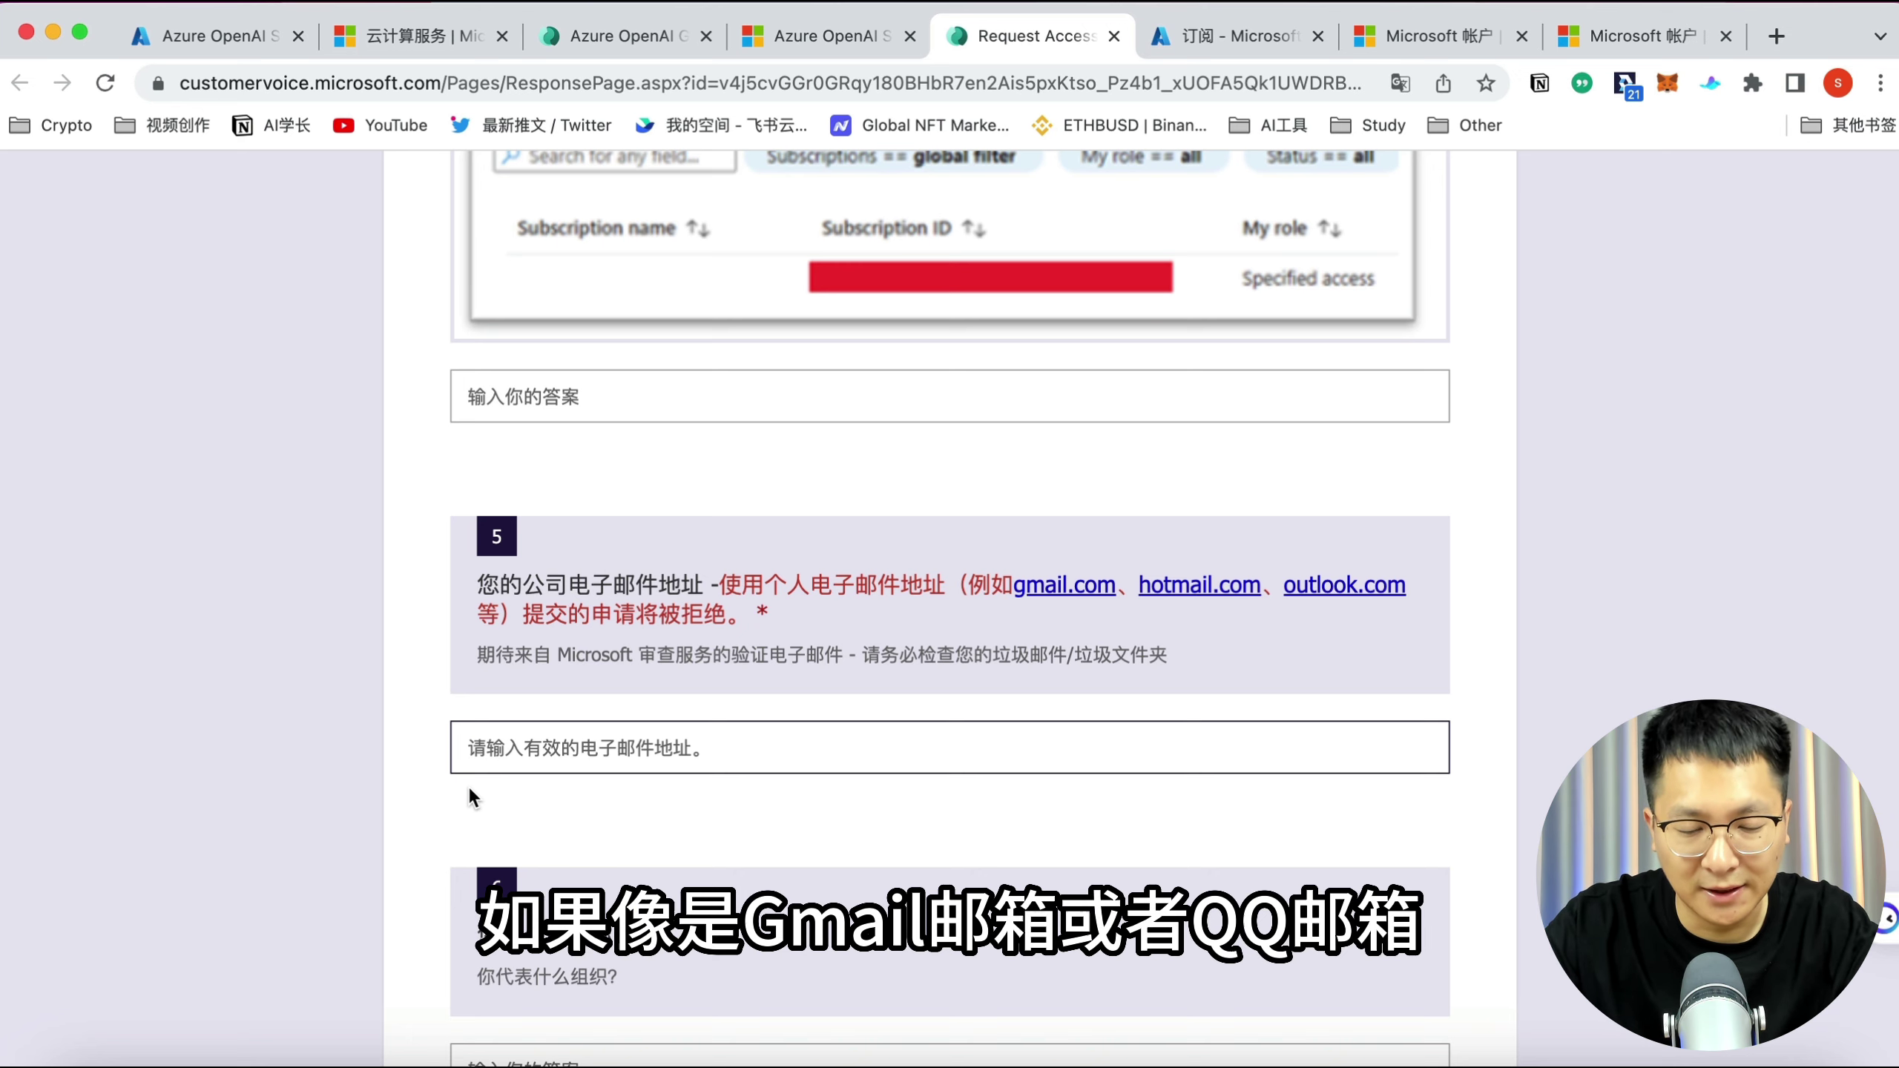
{"action": "left_click", "coordinate": [523, 781]}
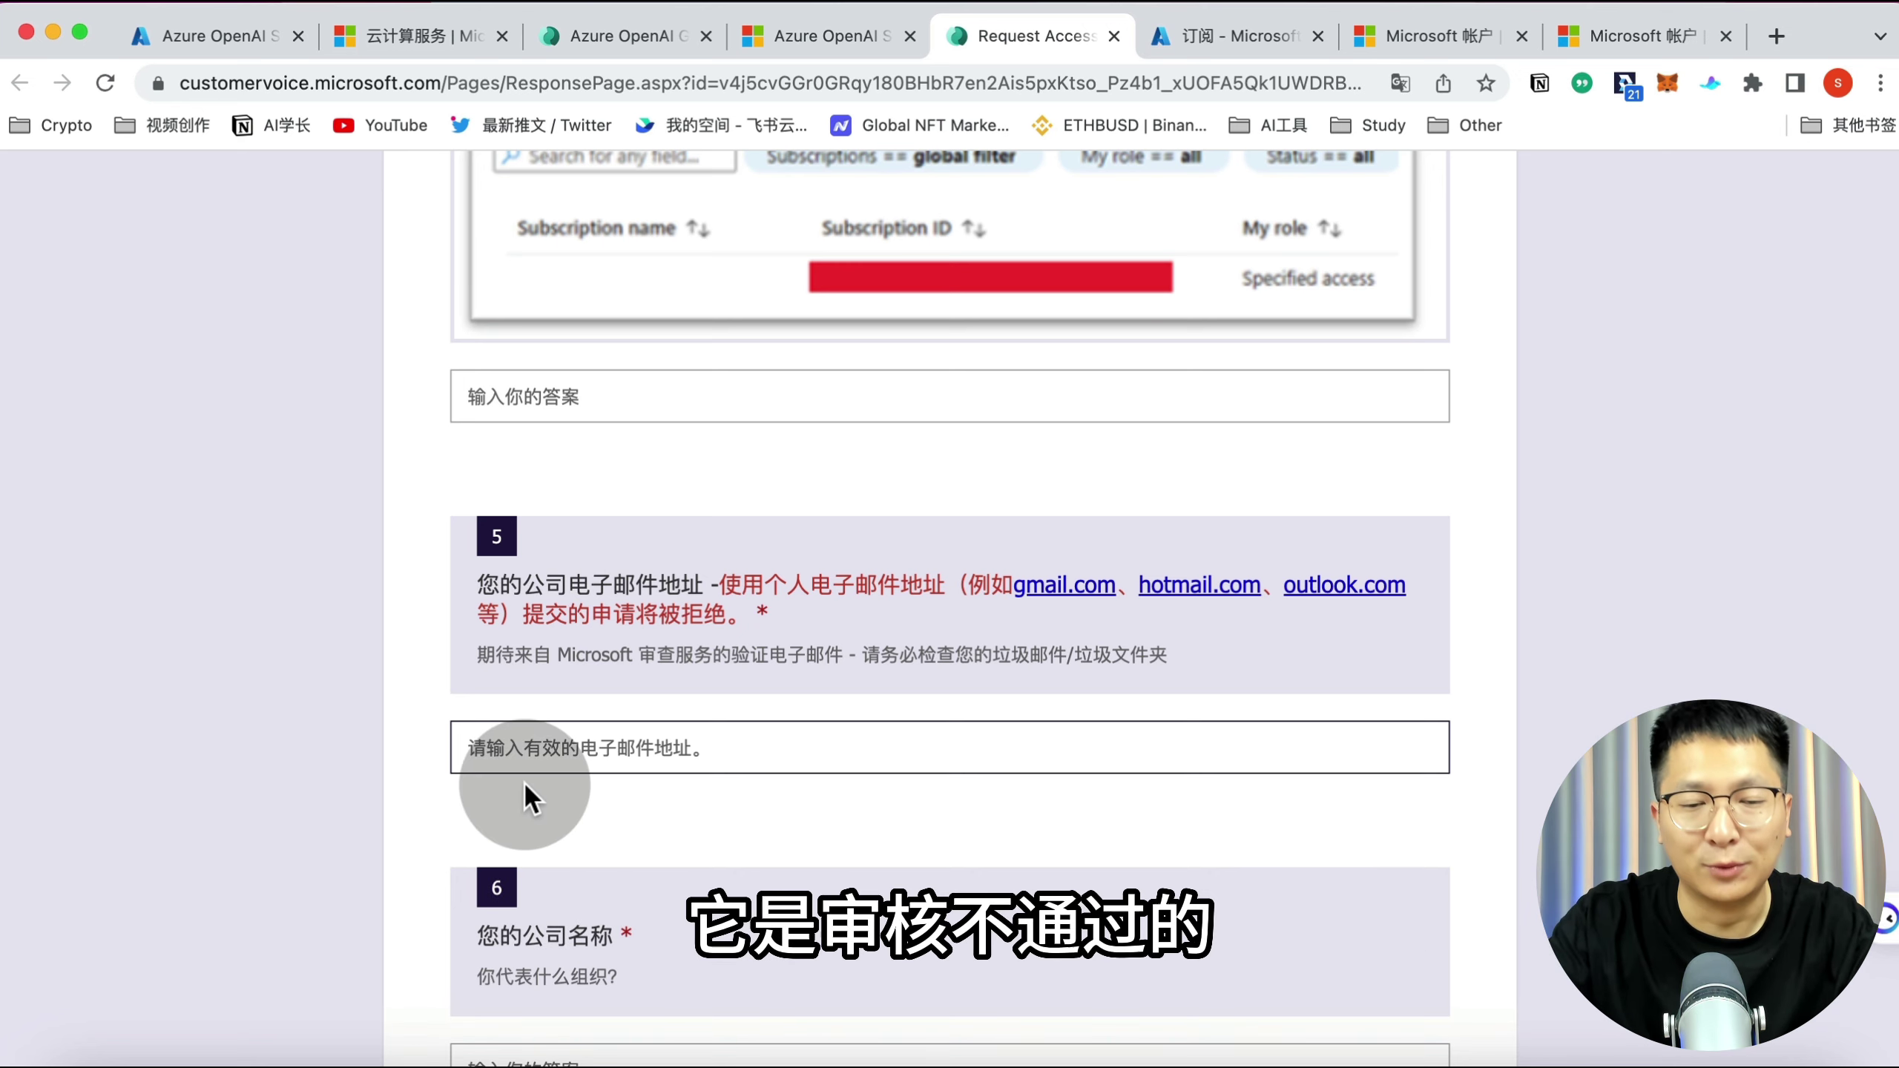
{"action": "scroll", "coordinate": [640, 665], "scroll_direction": "down", "scroll_amount": 5}
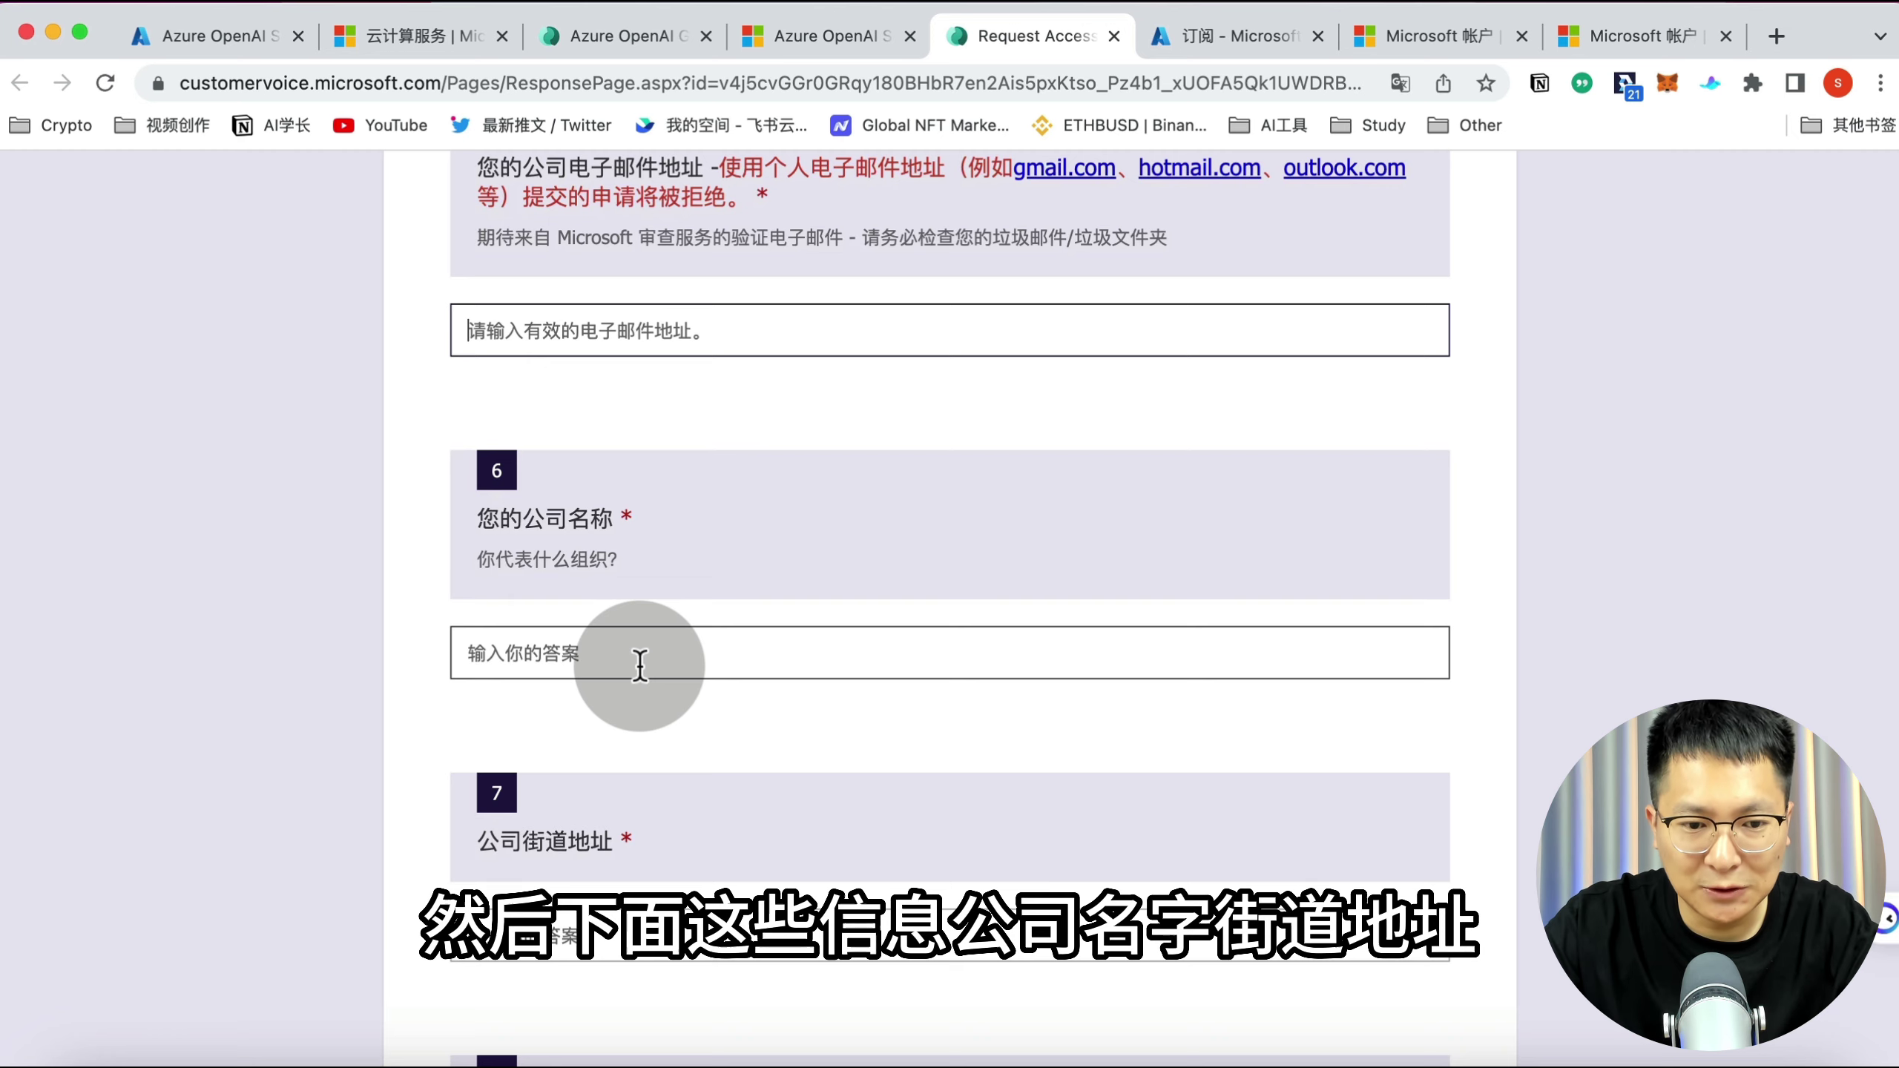
{"action": "scroll", "coordinate": [639, 666], "scroll_direction": "down", "scroll_amount": 3}
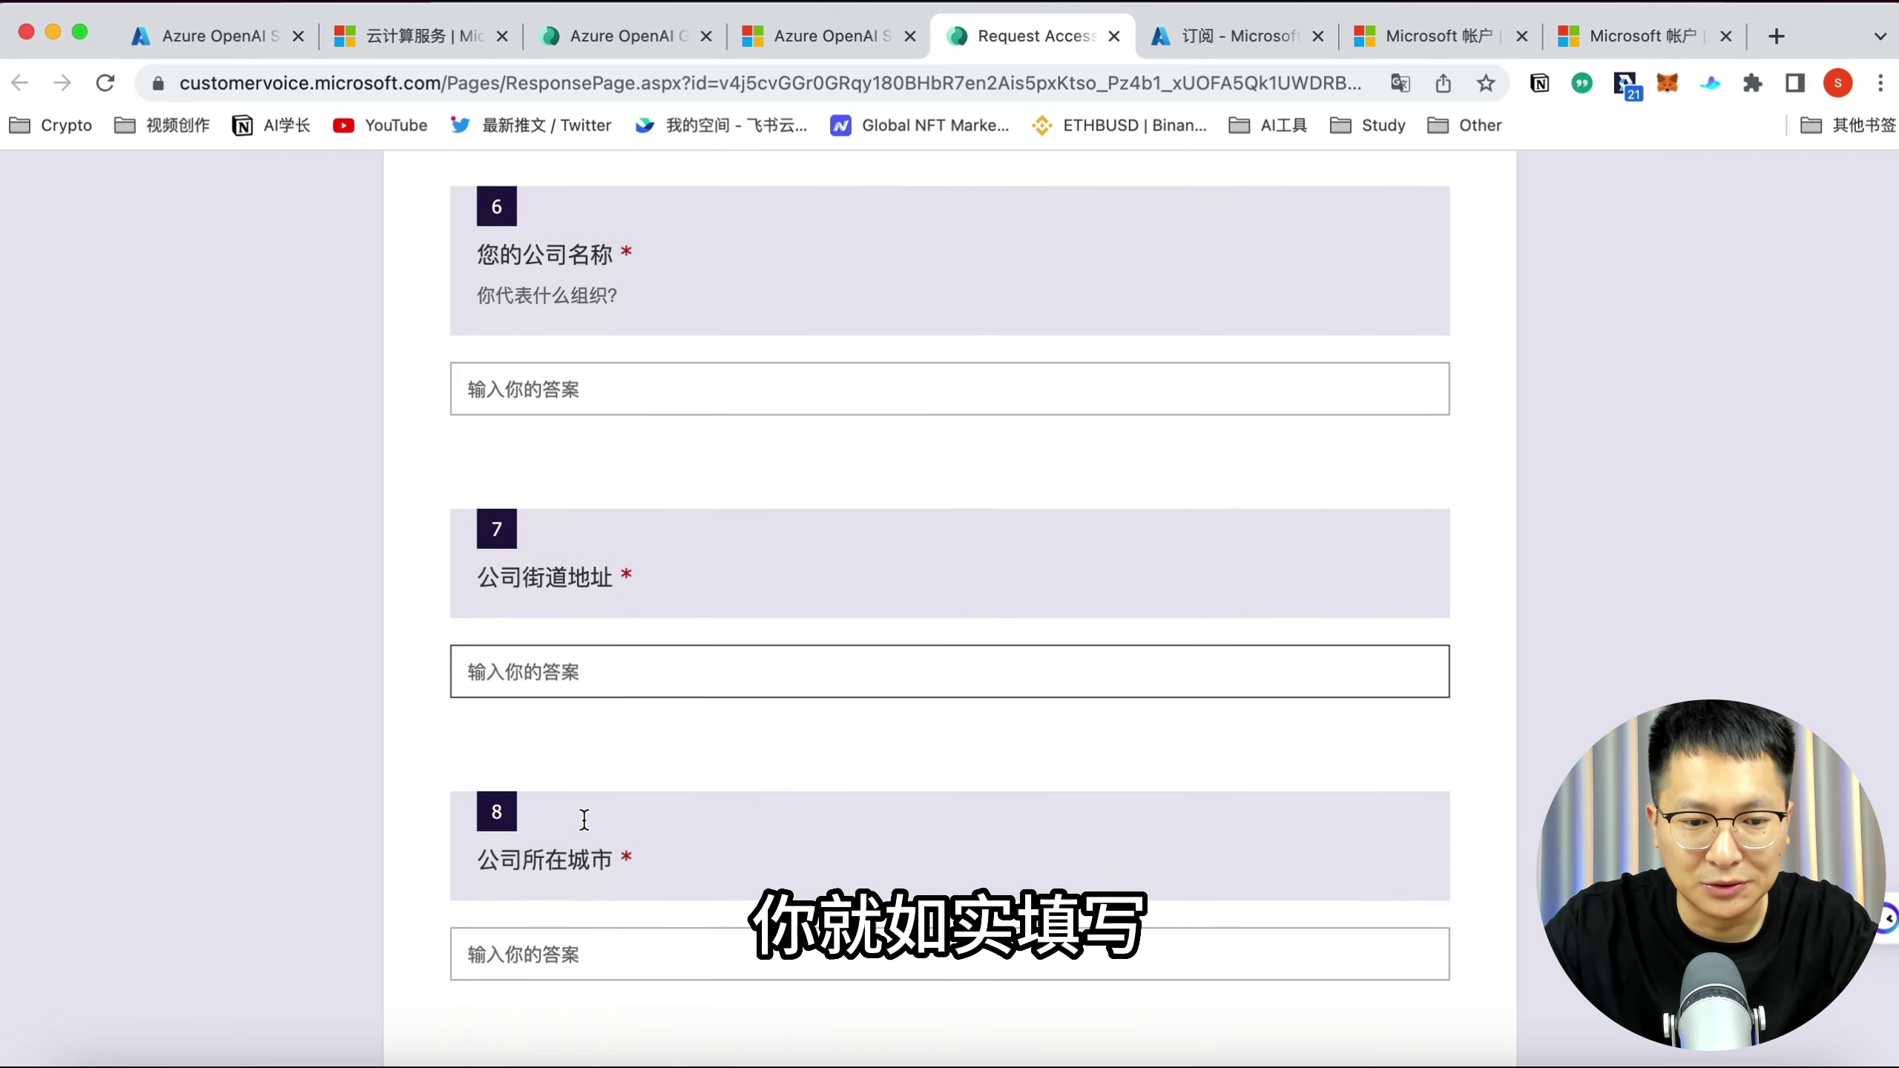
{"action": "scroll", "coordinate": [584, 820], "scroll_direction": "down", "scroll_amount": 7}
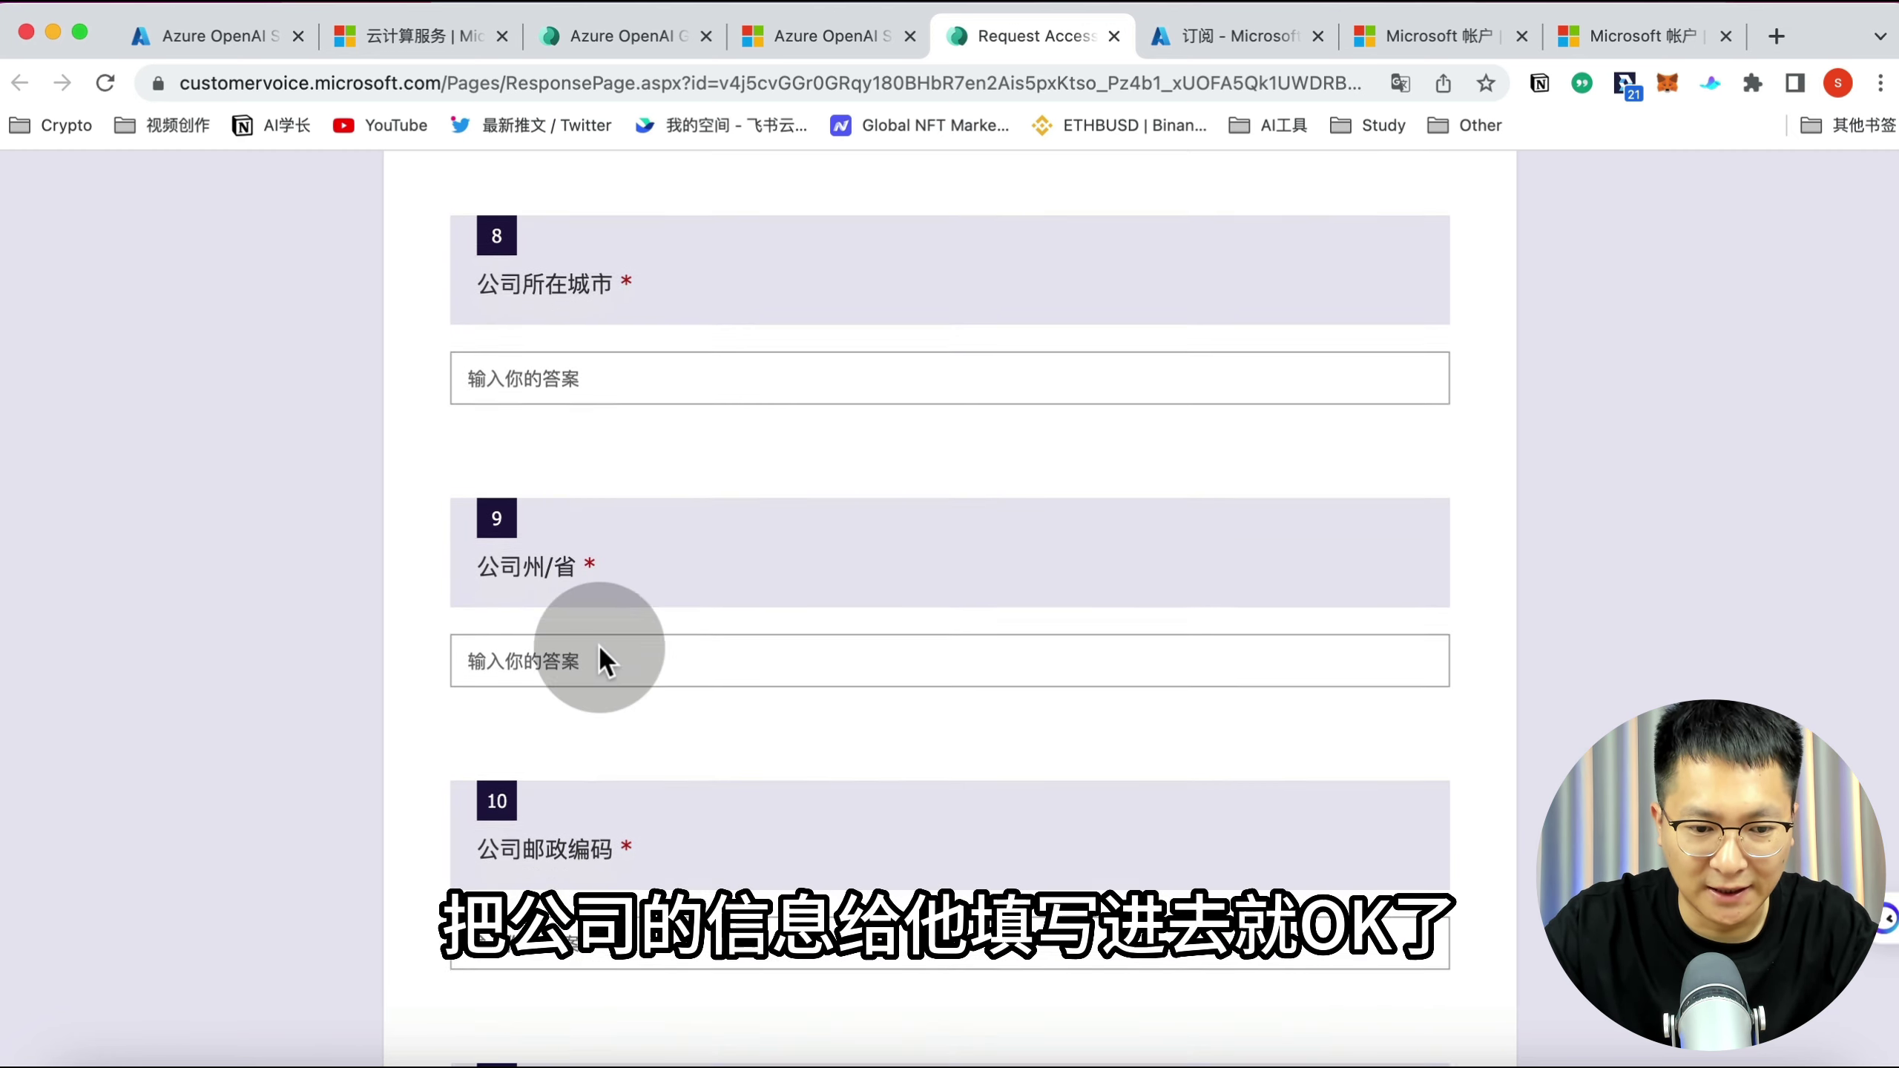
Choose 美国东部 as the region in question 21 and request both 文本和代码模型 and DALL-E 2 模型 in question 22
{"action": "scroll", "coordinate": [598, 658], "scroll_direction": "down", "scroll_amount": 10}
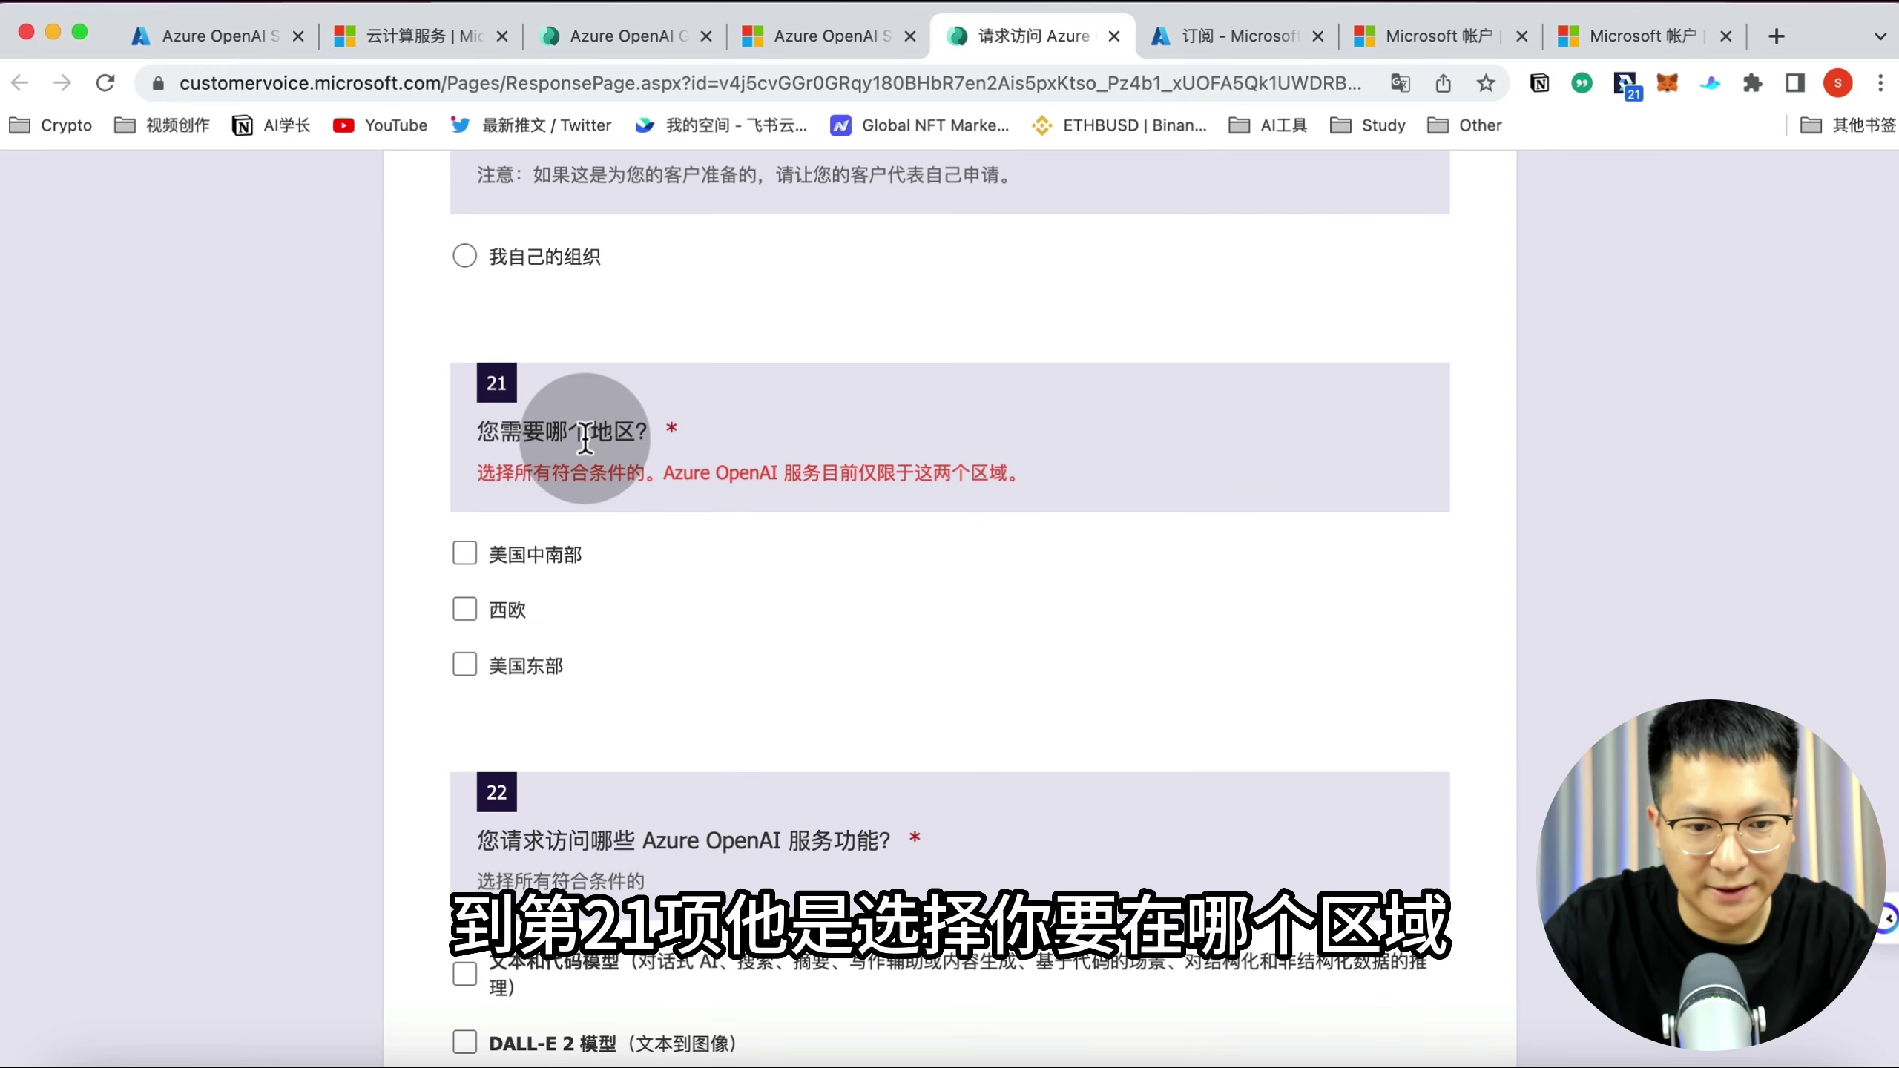
{"action": "left_click", "coordinate": [464, 664]}
{"action": "scroll", "coordinate": [633, 674], "scroll_direction": "down", "scroll_amount": 1}
{"action": "scroll", "coordinate": [598, 665], "scroll_direction": "down", "scroll_amount": 5}
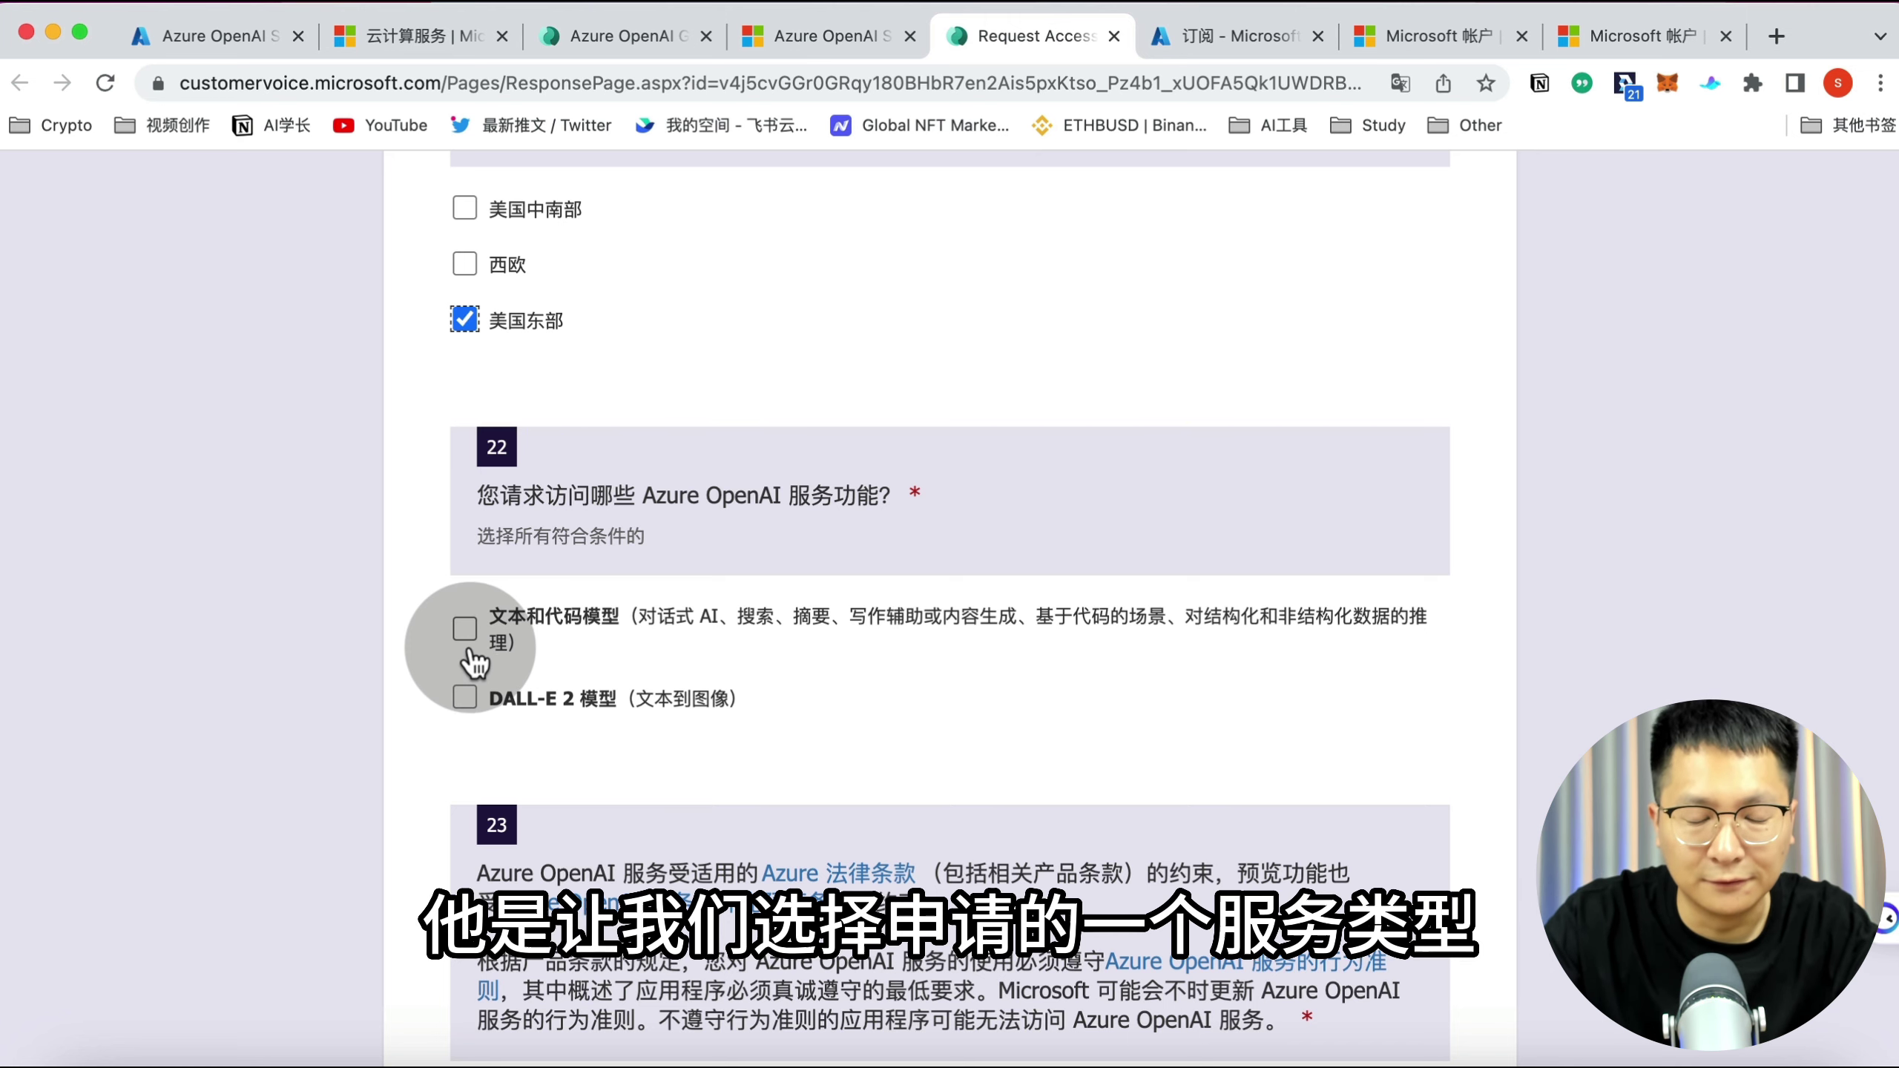
{"action": "left_click", "coordinate": [464, 629]}
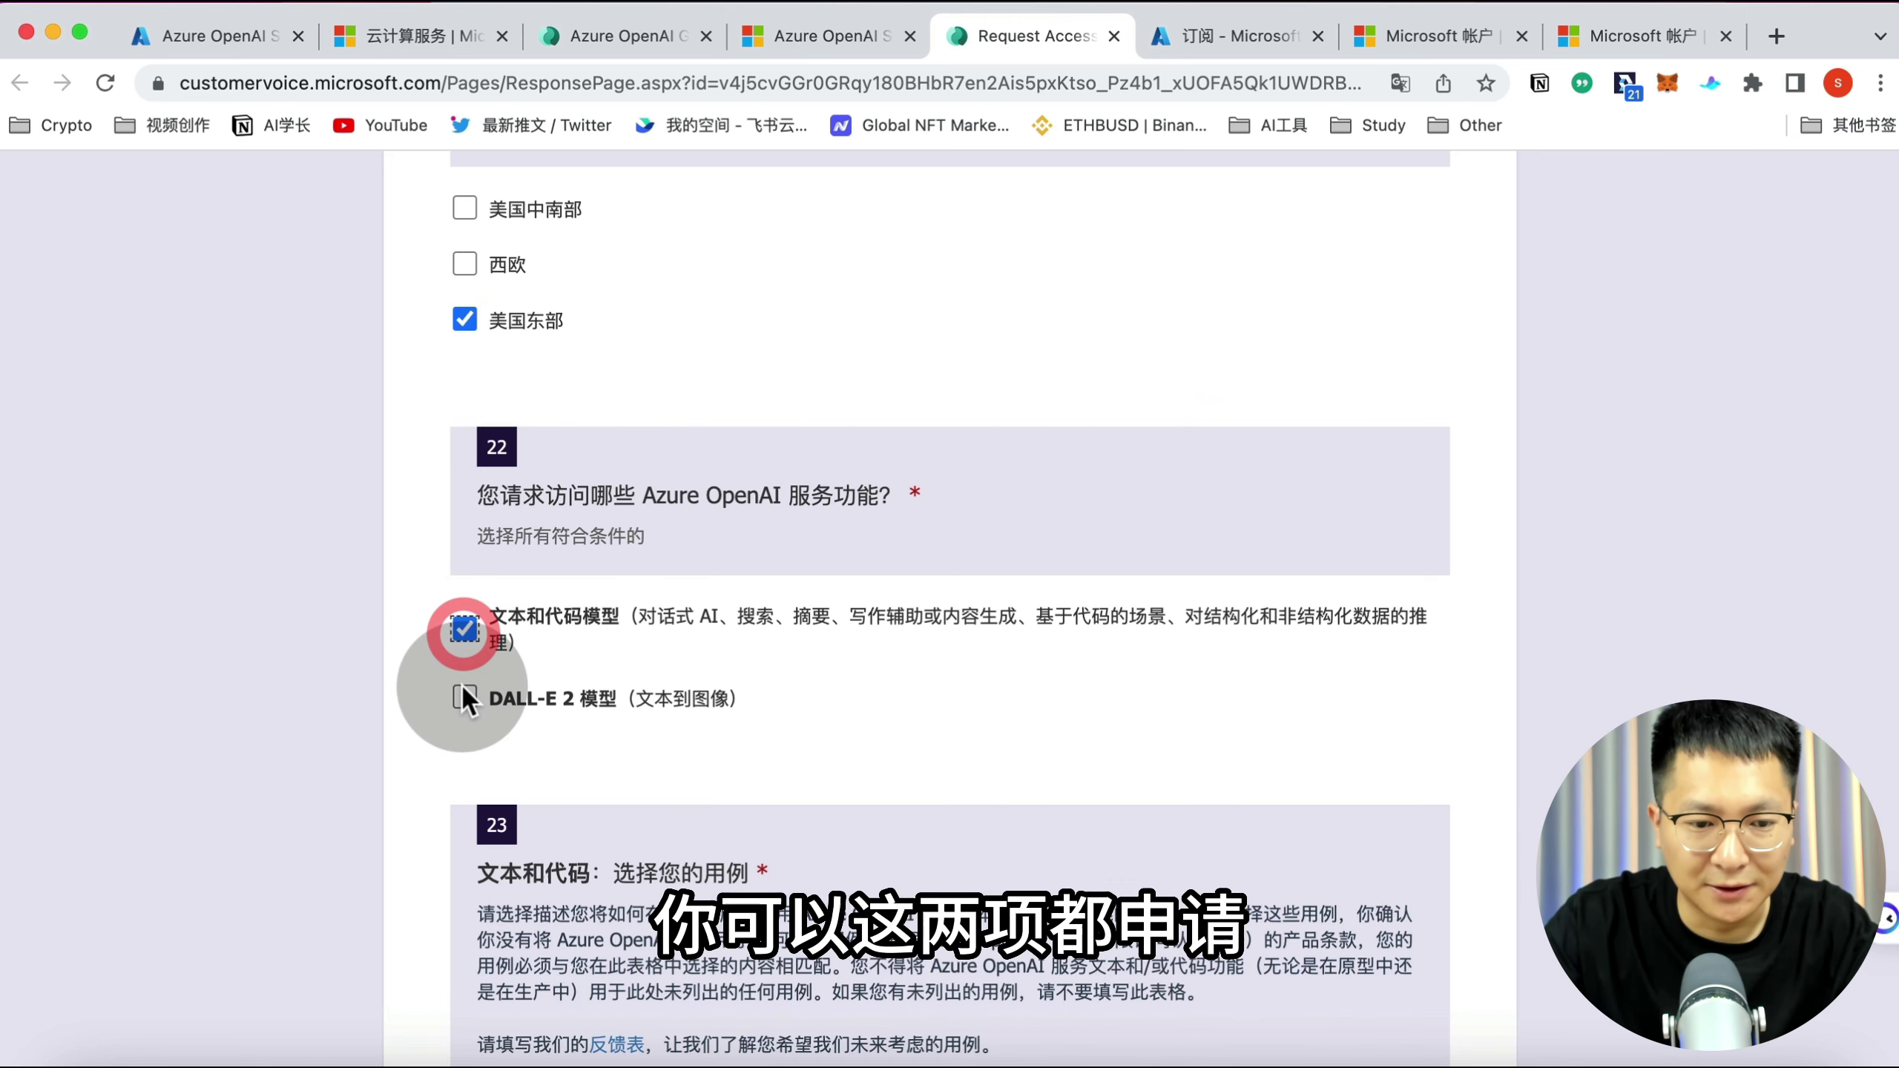
{"action": "left_click", "coordinate": [462, 690]}
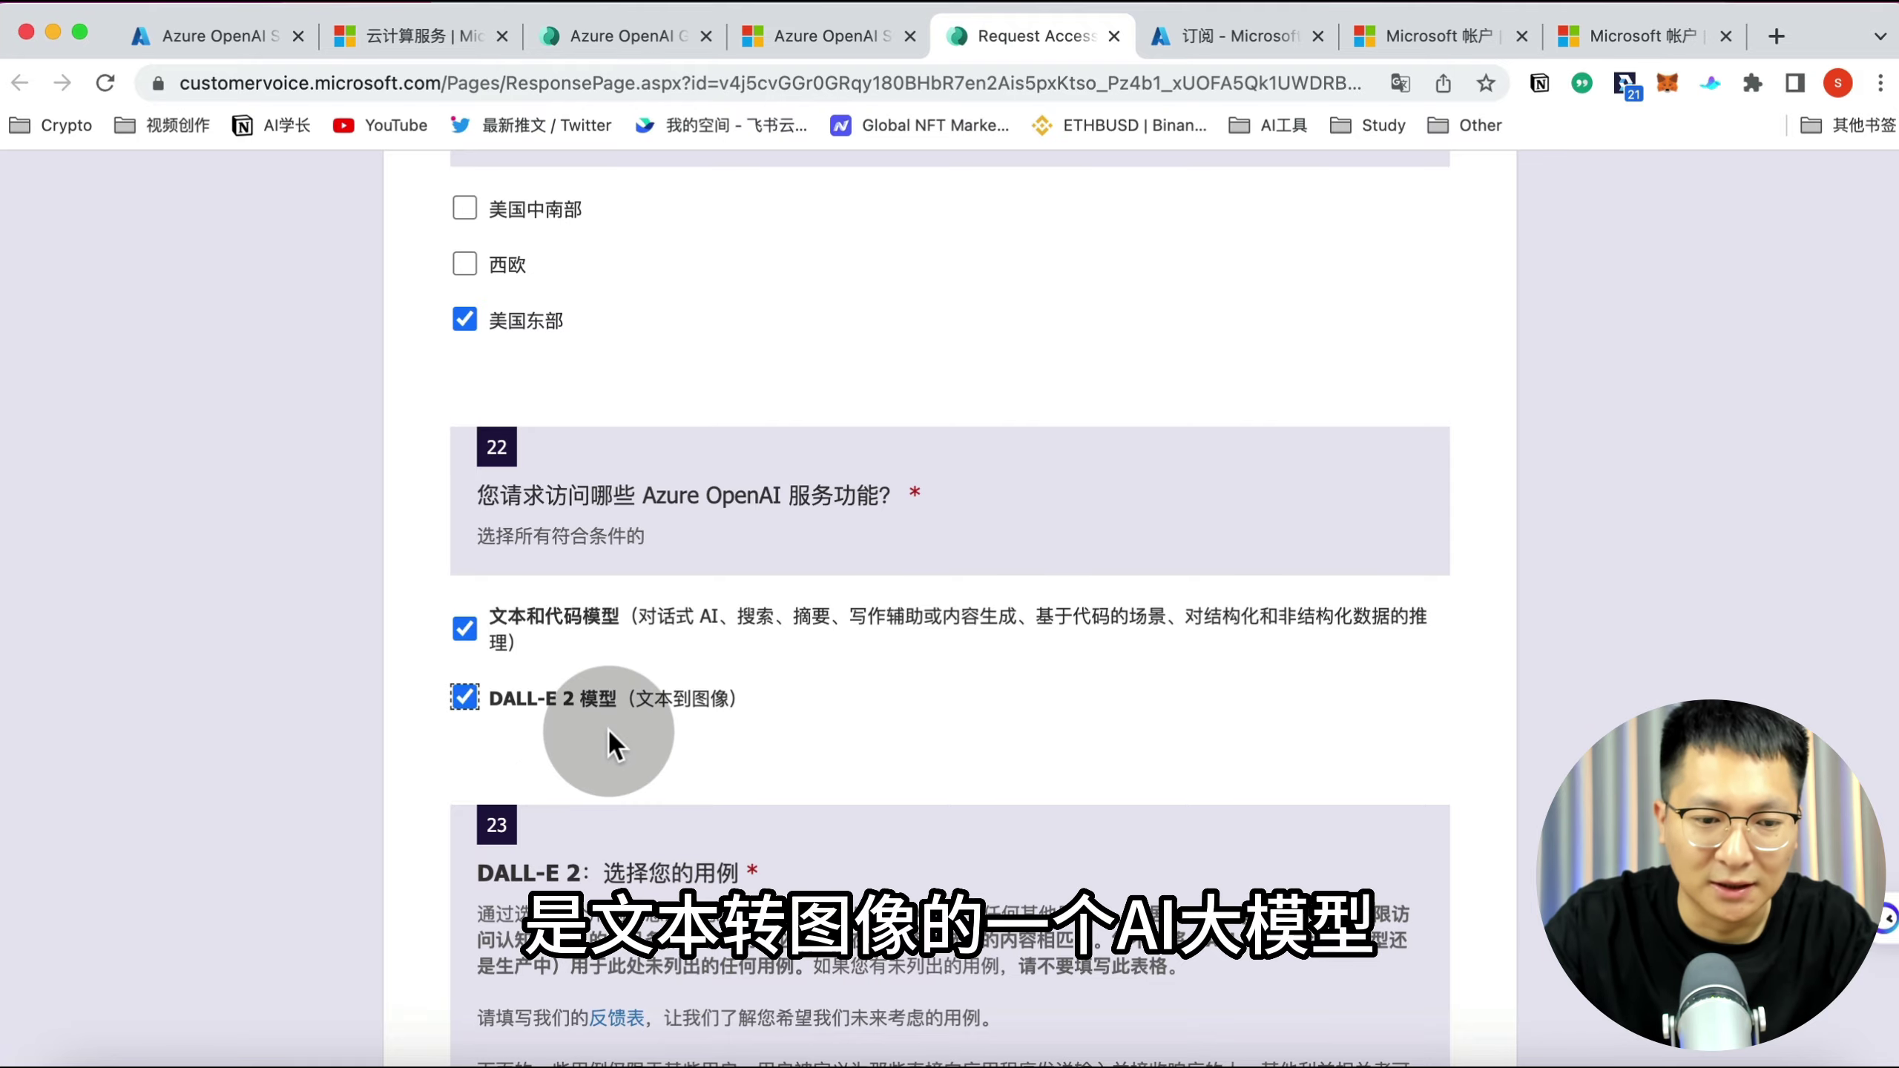
Go through the remaining questions to the end of the form and submit the access request
{"action": "scroll", "coordinate": [591, 758], "scroll_direction": "down", "scroll_amount": 20}
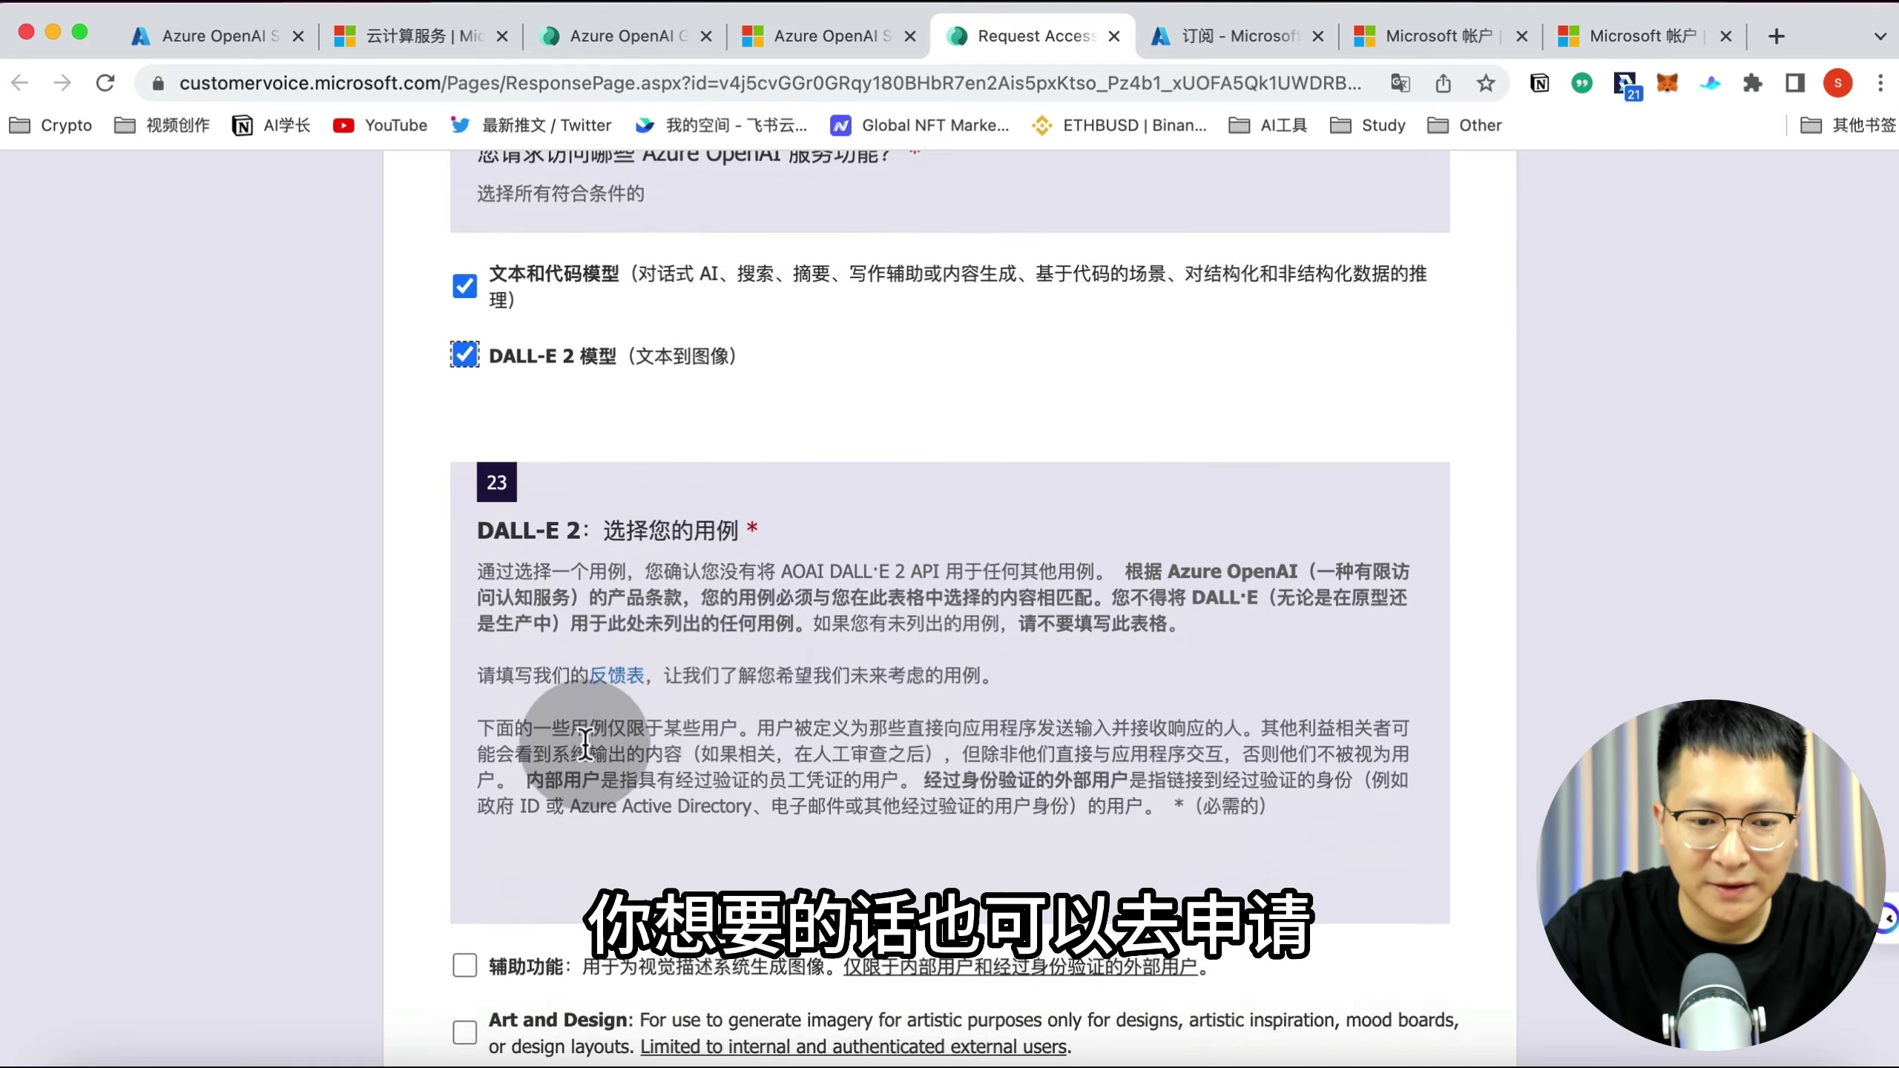
{"action": "scroll", "coordinate": [551, 673], "scroll_direction": "down", "scroll_amount": 8}
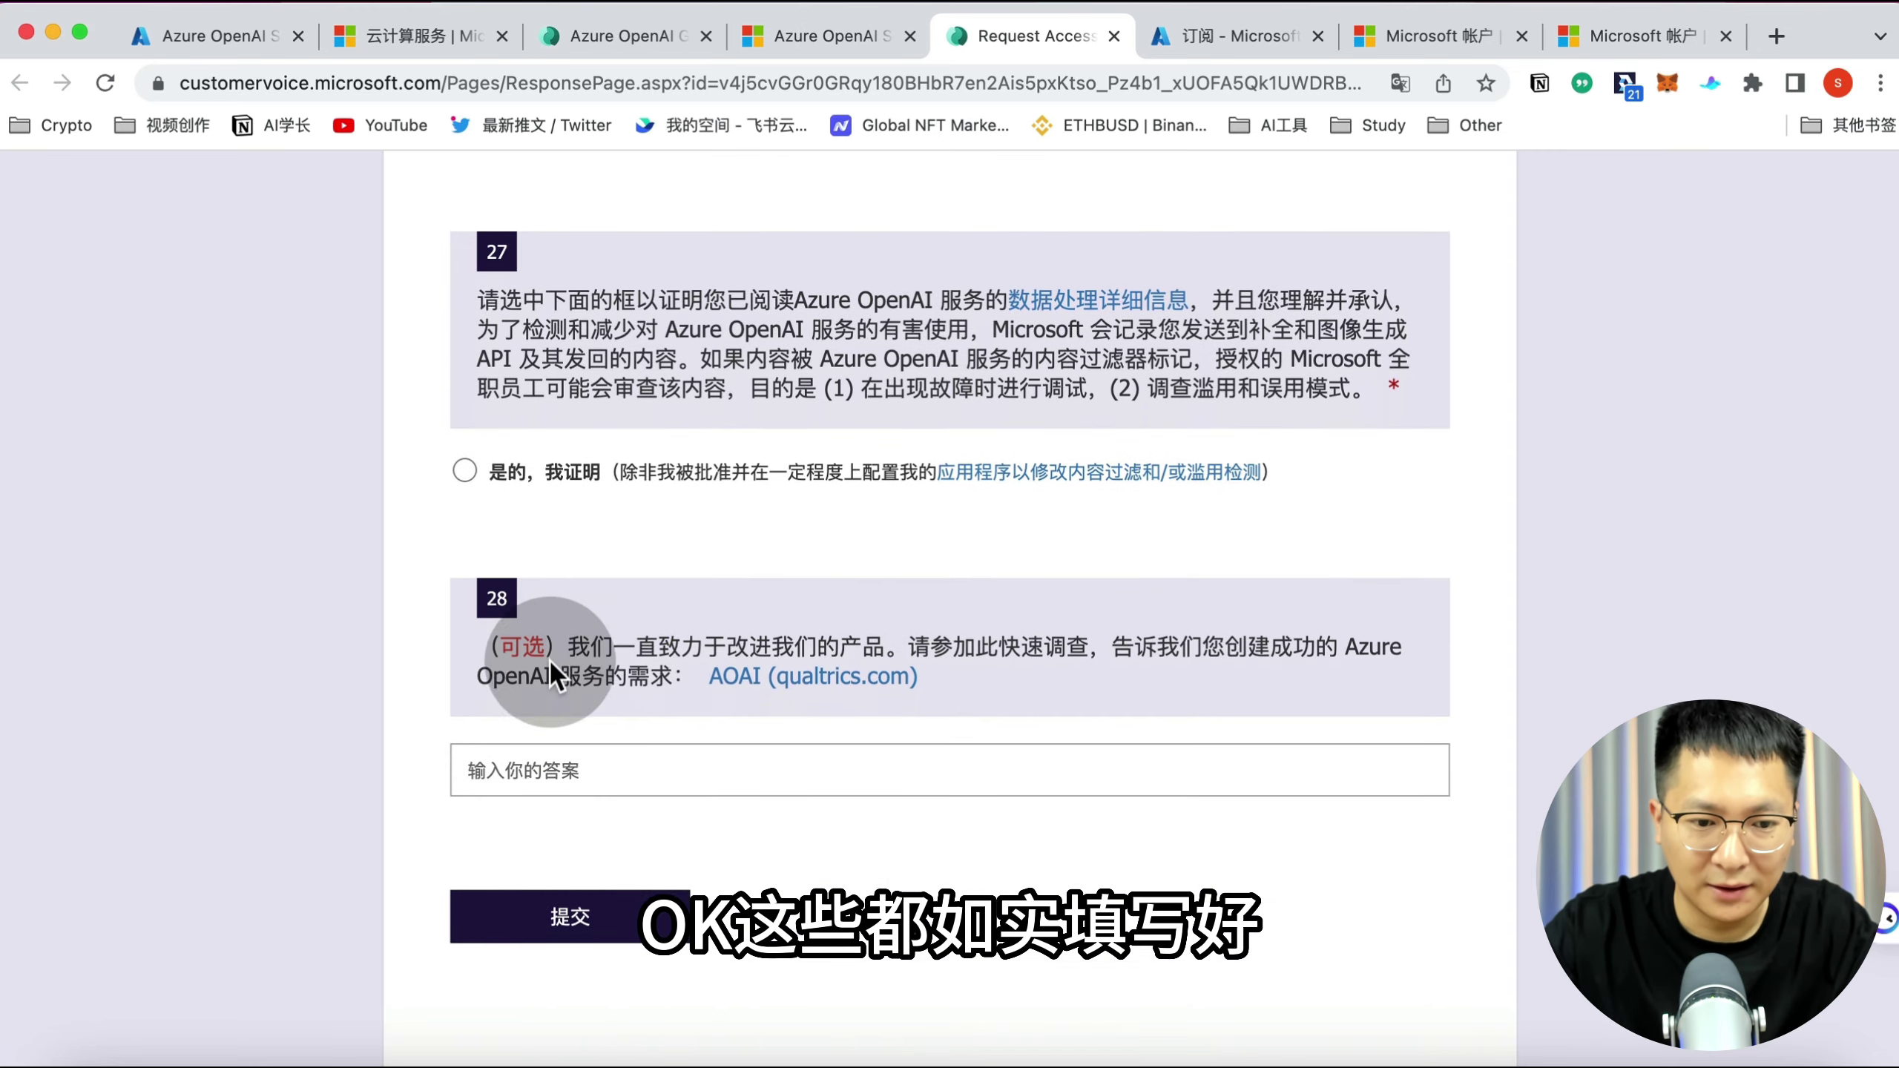
{"action": "left_click", "coordinate": [524, 909]}
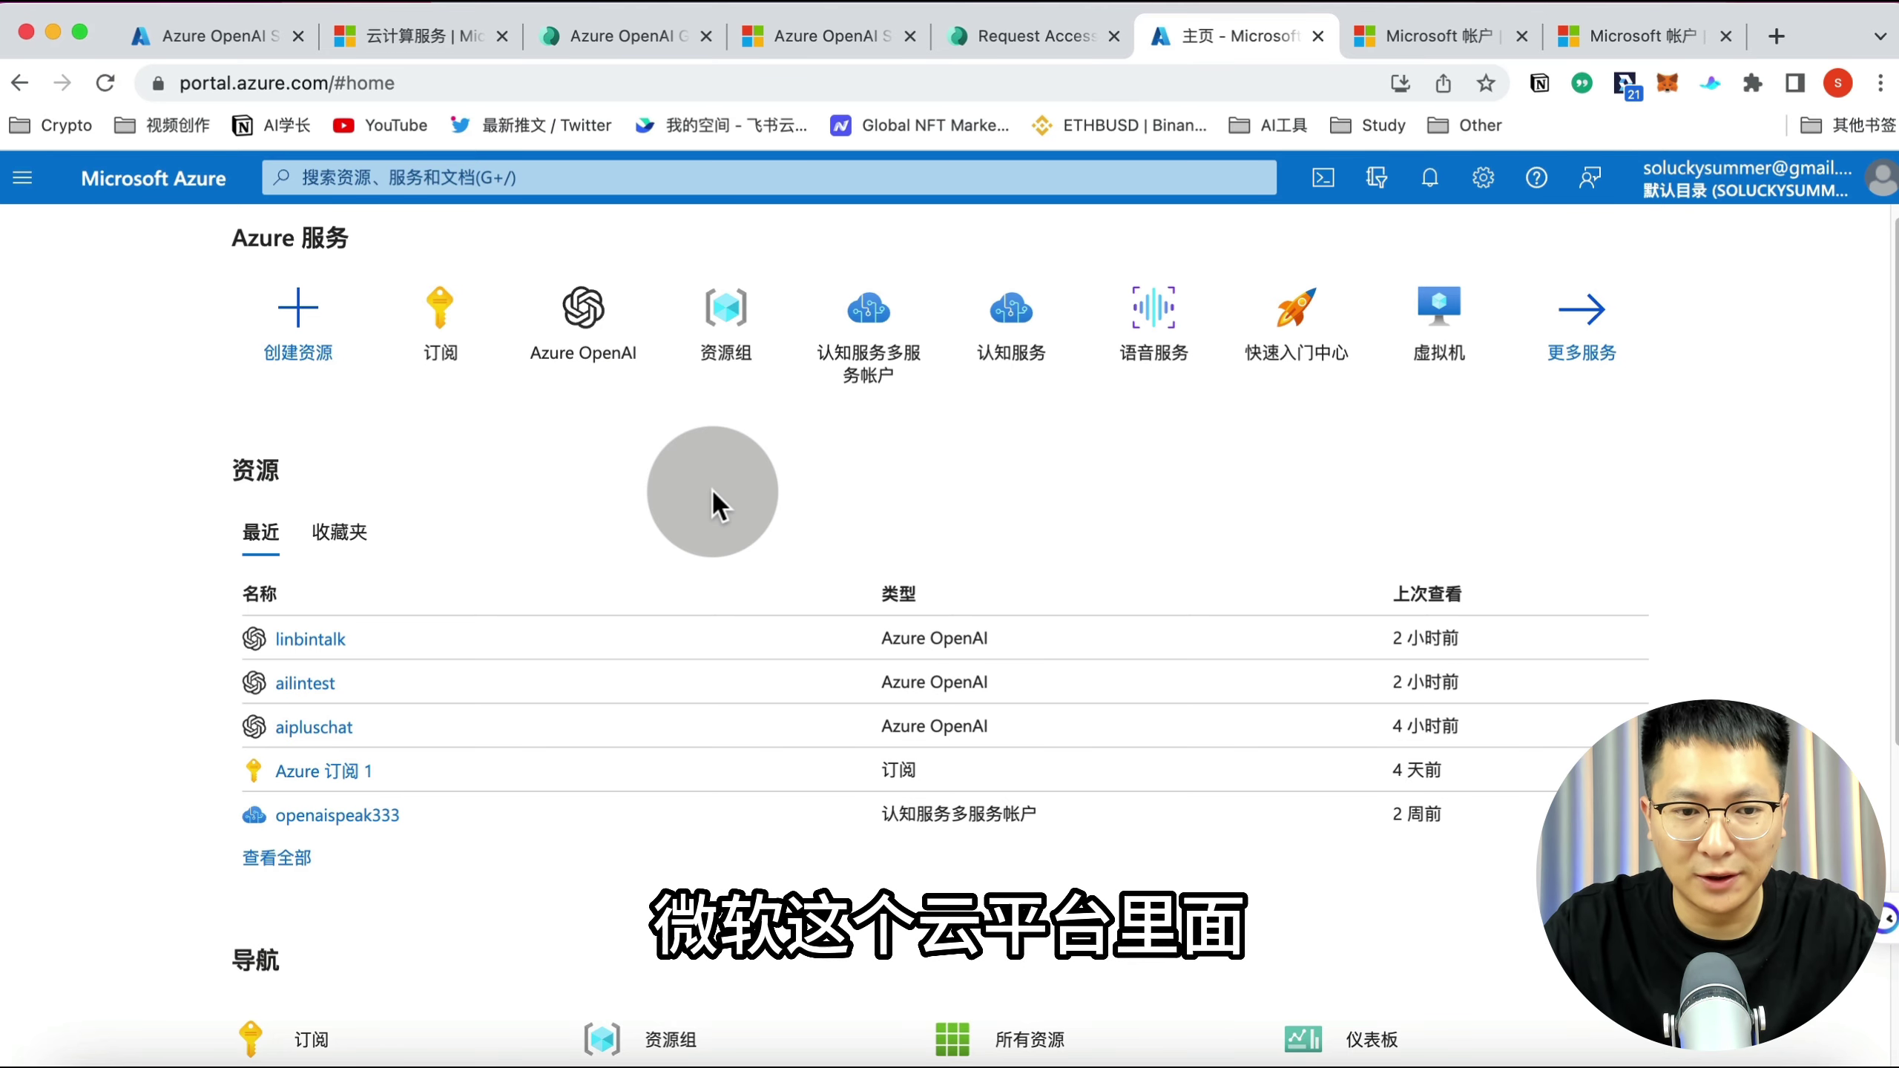
Start creating a new Azure OpenAI resource from the portal home and choose Azure 订阅 1 as its subscription
{"action": "mouse_move", "coordinate": [619, 385]}
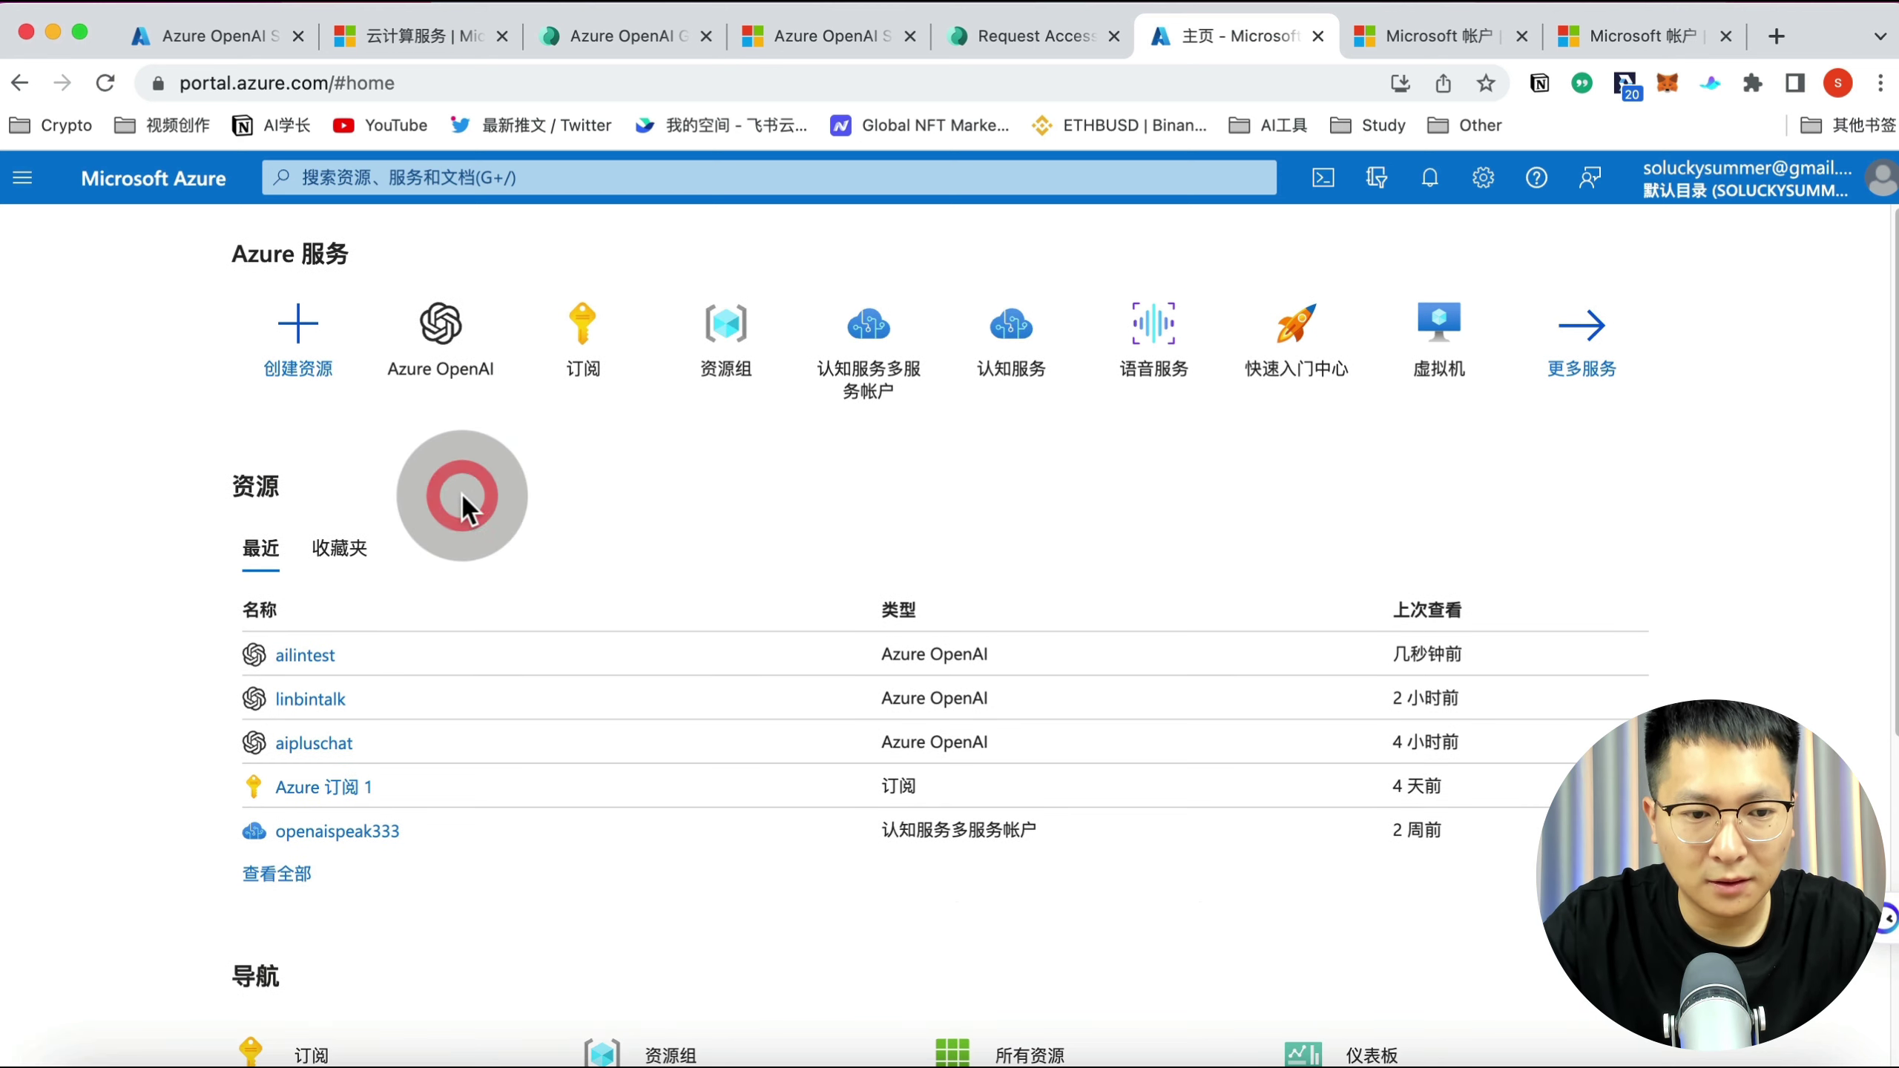
{"action": "left_click", "coordinate": [451, 362]}
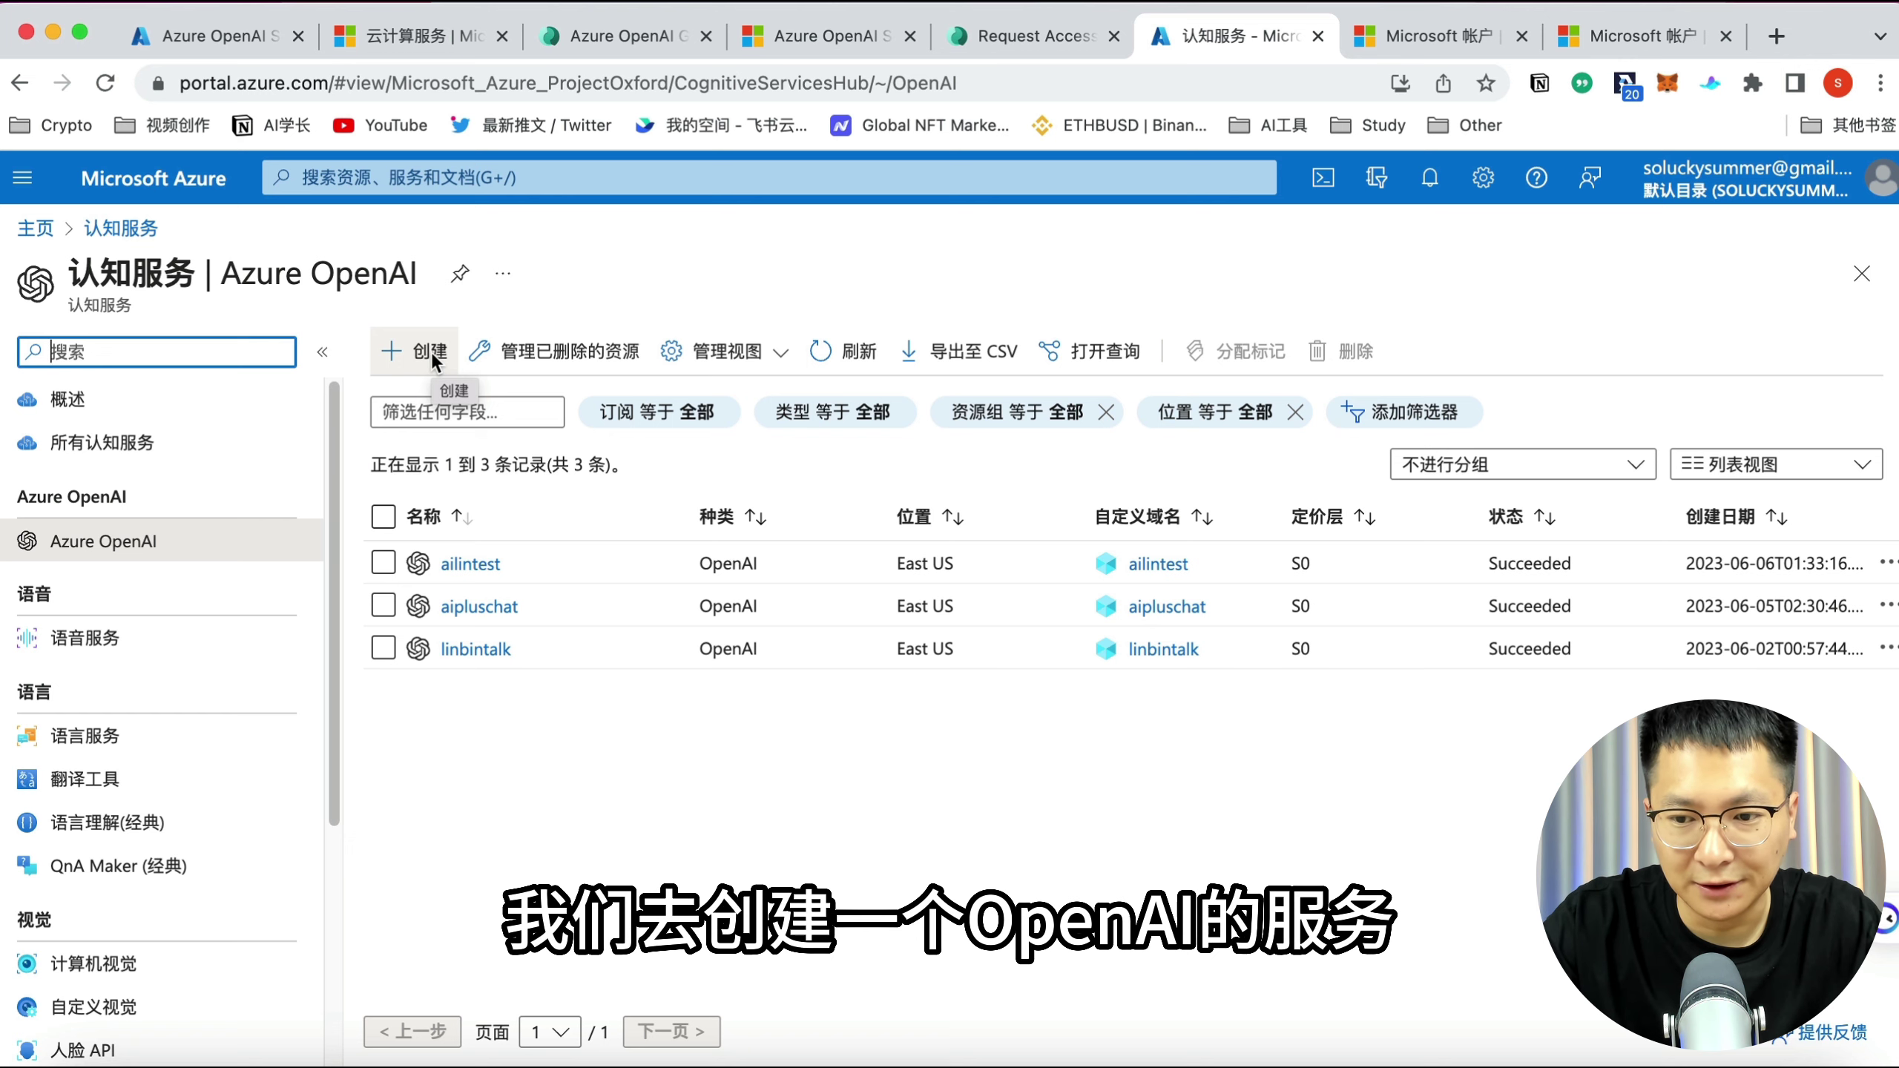
{"action": "left_click", "coordinate": [430, 350]}
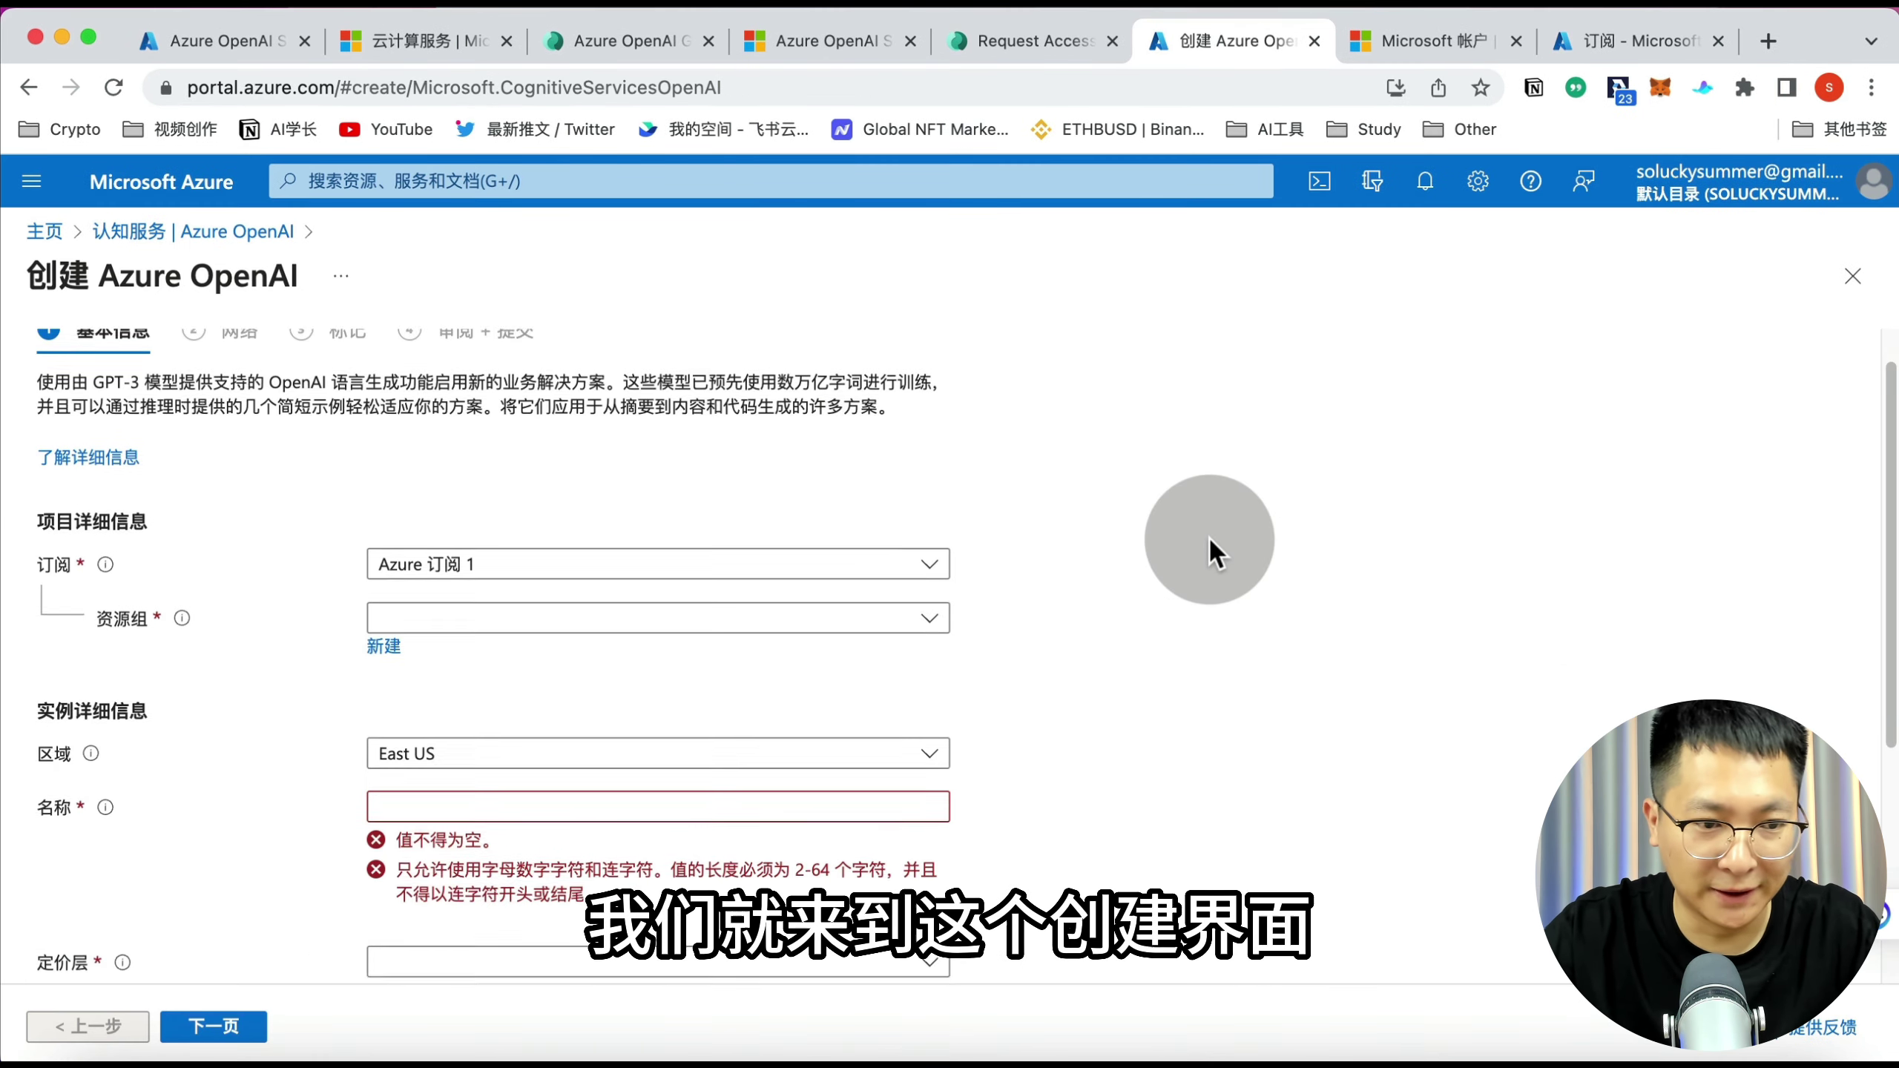
{"action": "left_click", "coordinate": [447, 544]}
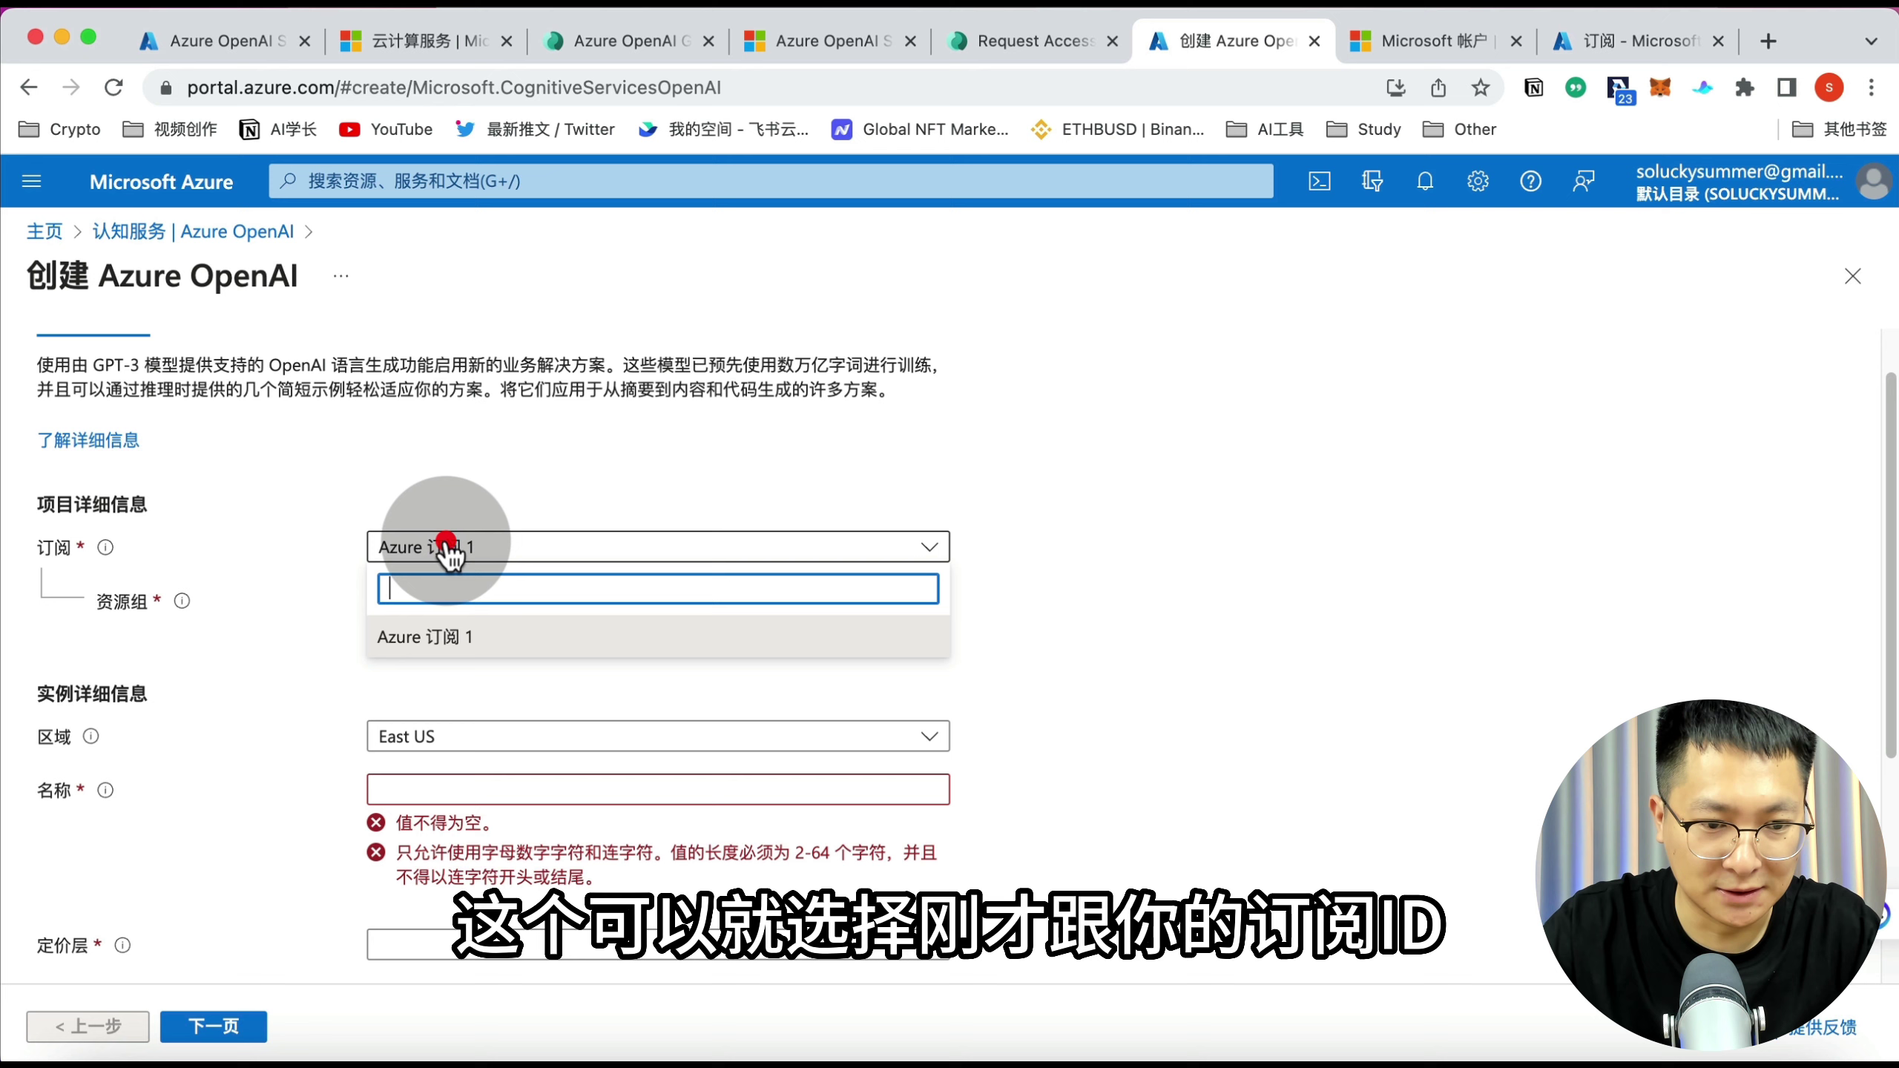
{"action": "left_click", "coordinate": [436, 637]}
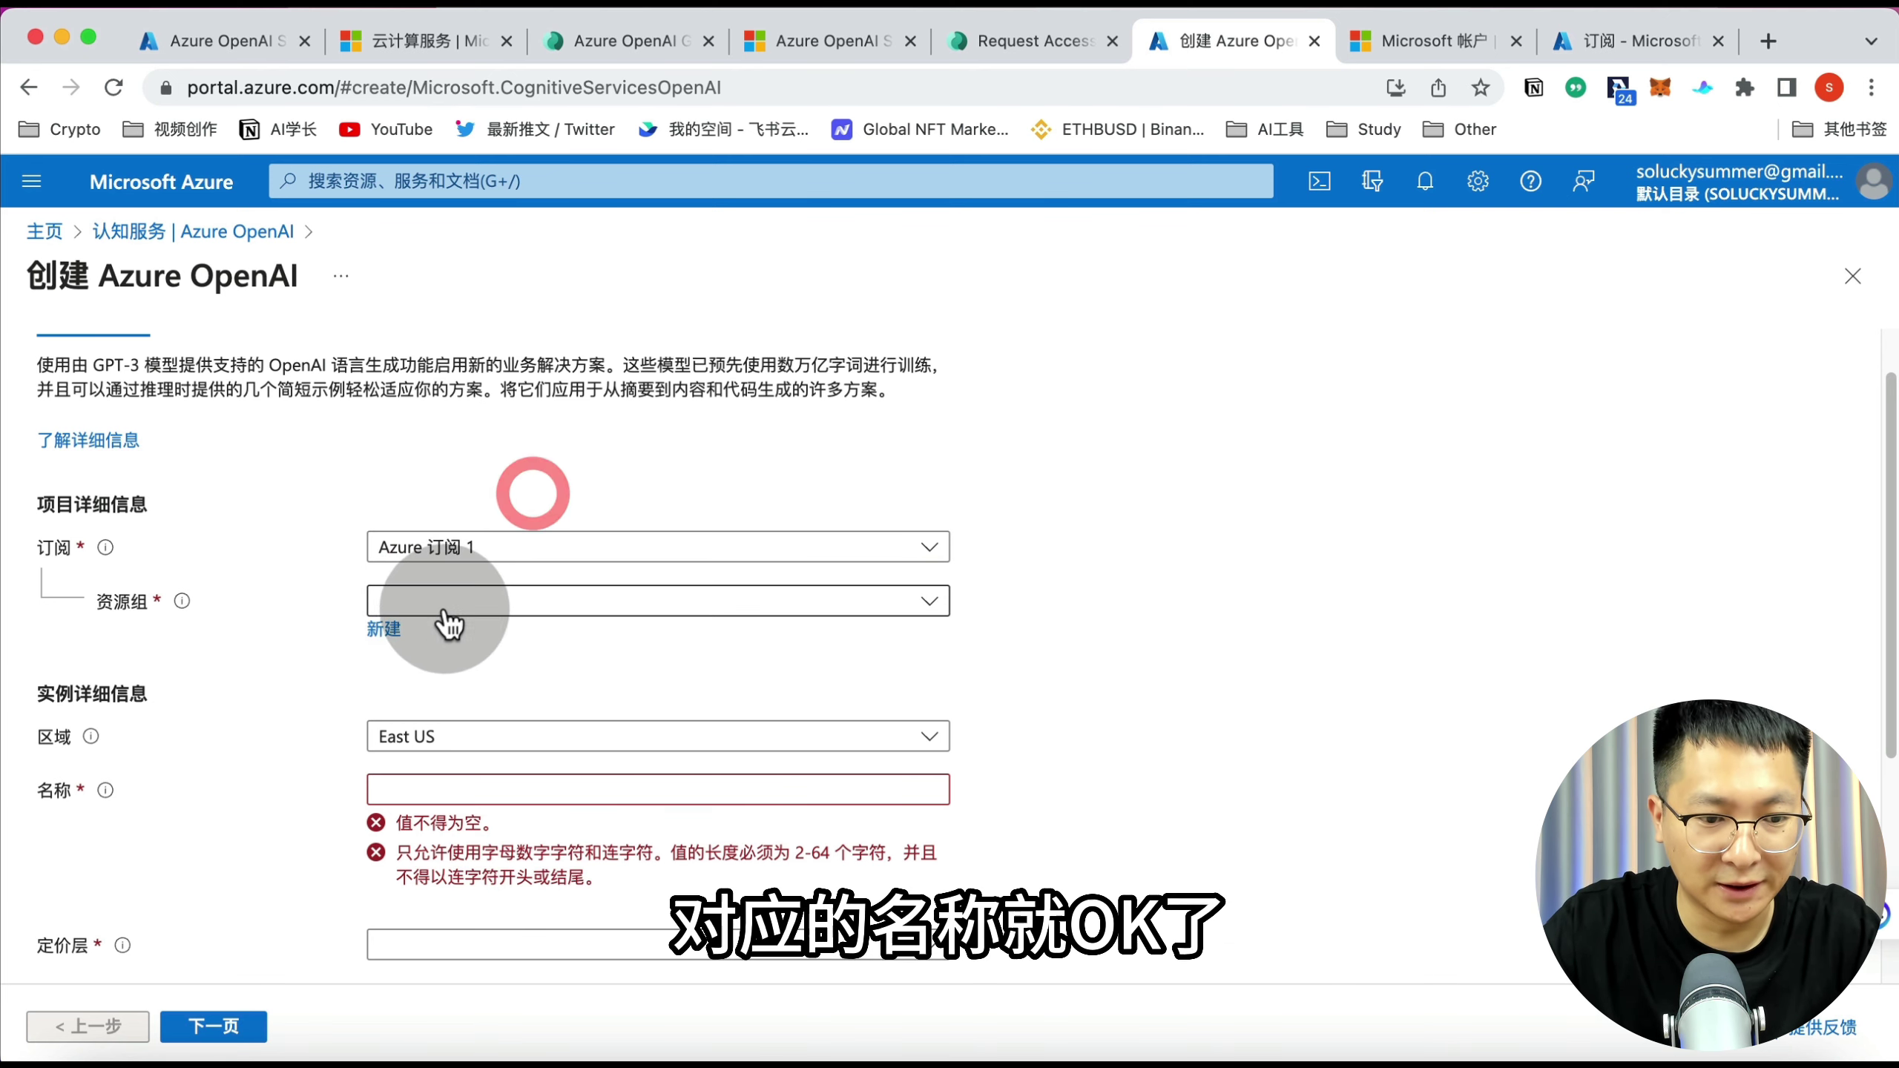
Assign the new resource to the existing openai resource group and name it aipluschat
{"action": "left_click", "coordinate": [411, 602]}
{"action": "left_click", "coordinate": [269, 621]}
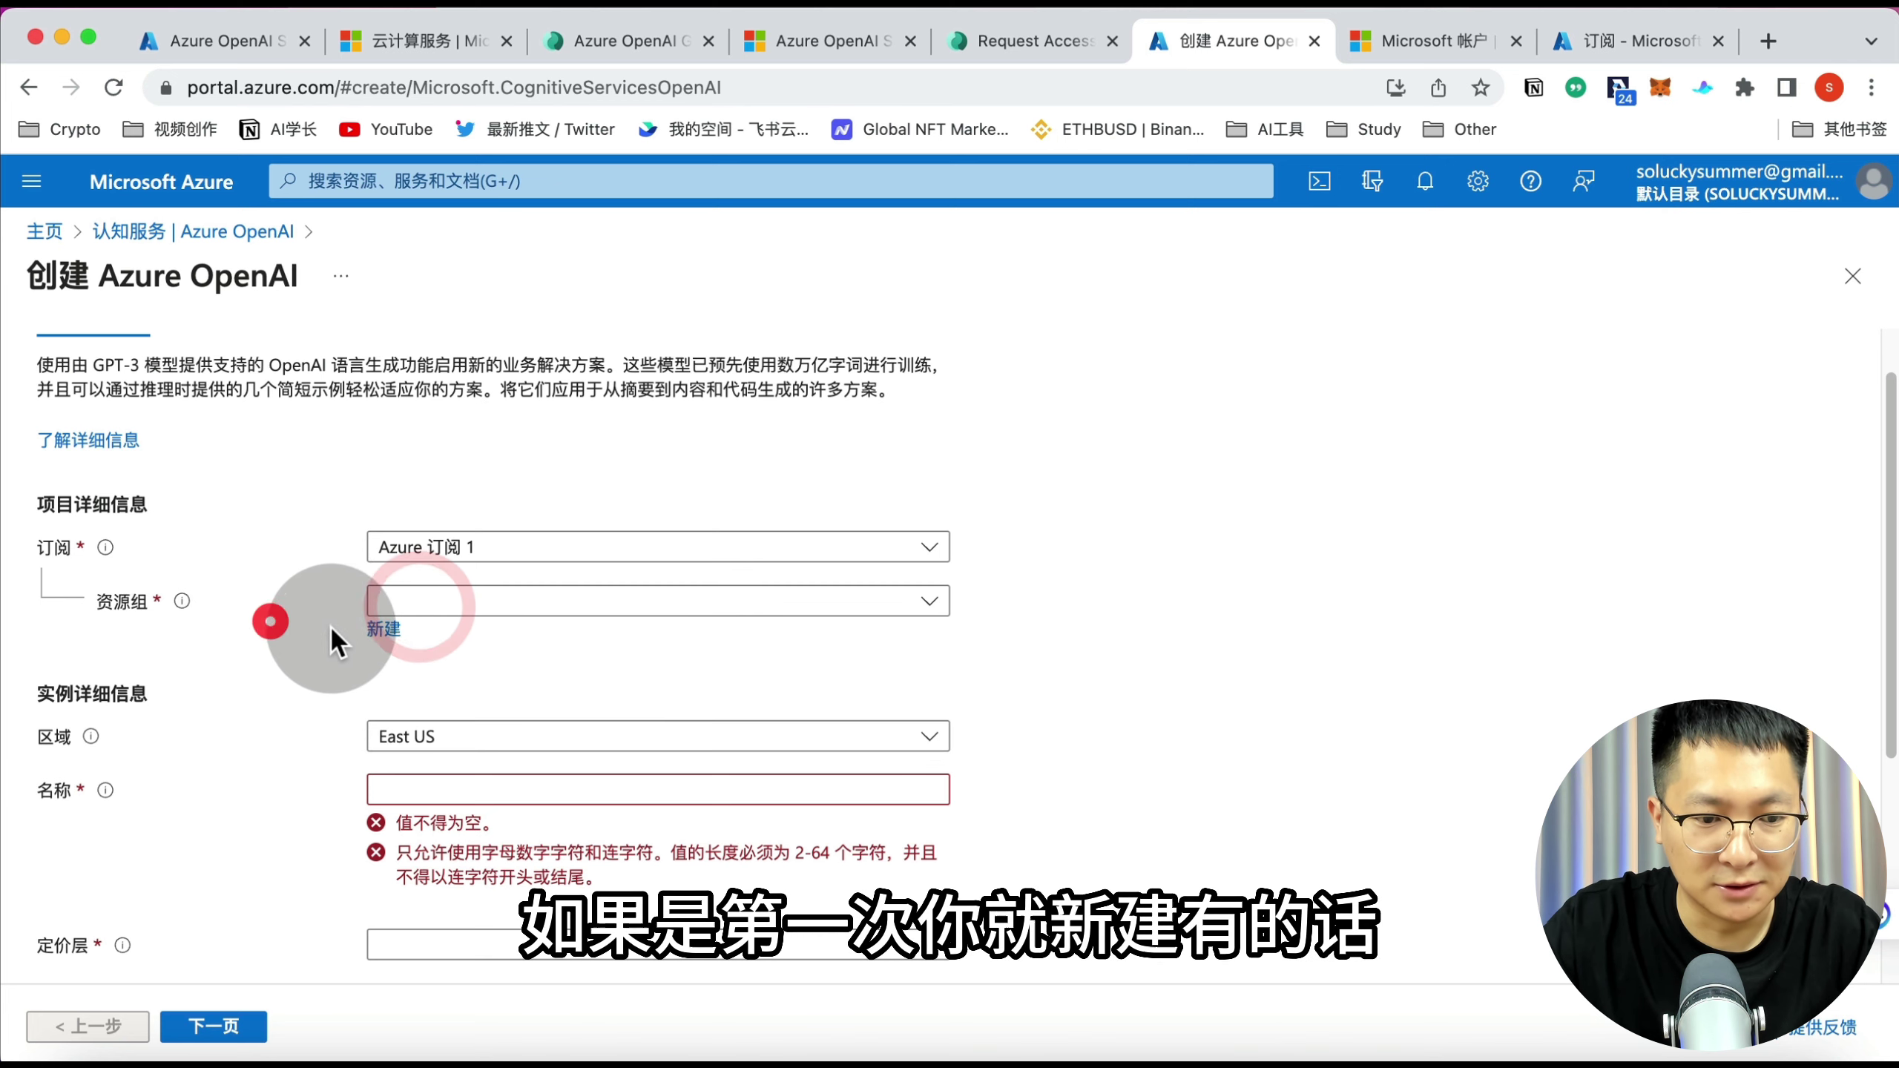
{"action": "left_click", "coordinate": [441, 603]}
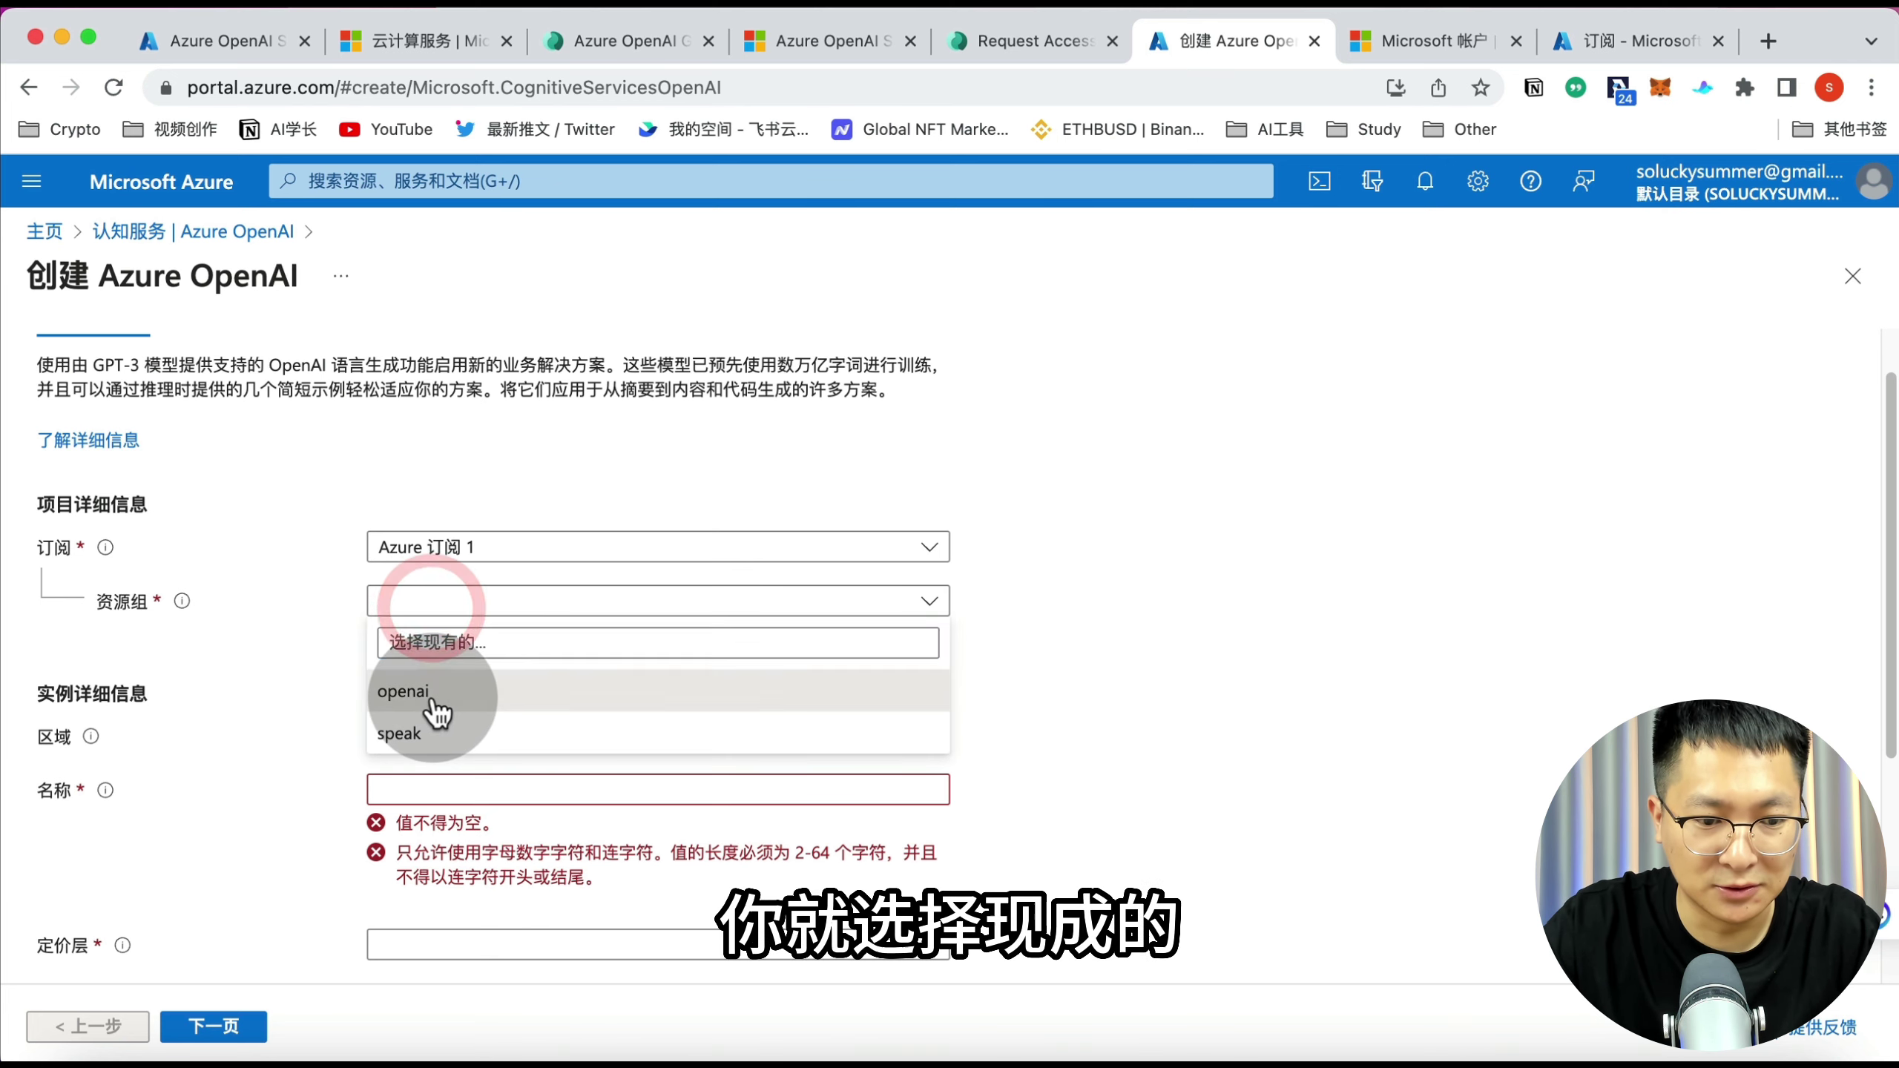
{"action": "left_click", "coordinate": [432, 696]}
{"action": "left_click", "coordinate": [411, 782]}
{"action": "type", "text": "aipluschat"}
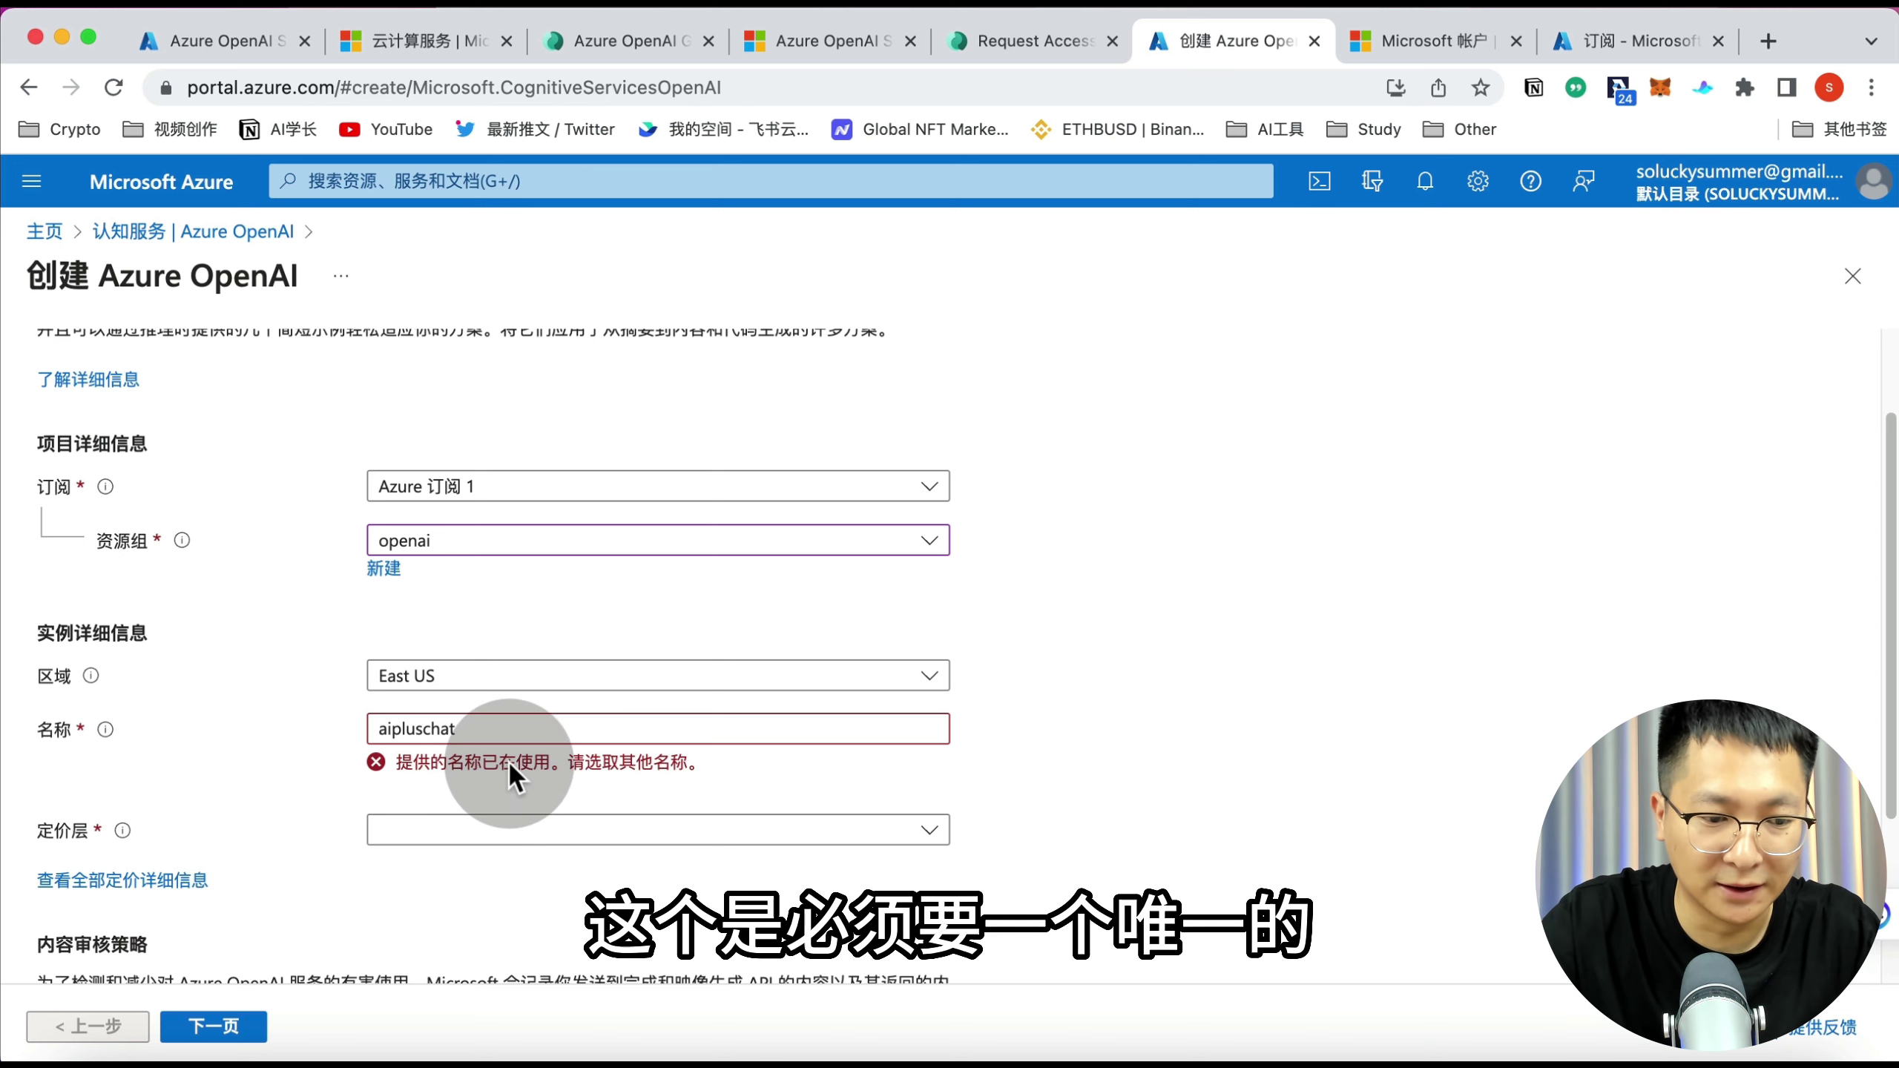
Set the new resource's pricing tier to Standard S0
{"action": "scroll", "coordinate": [510, 767], "scroll_direction": "down", "scroll_amount": 3}
{"action": "left_click", "coordinate": [524, 711]}
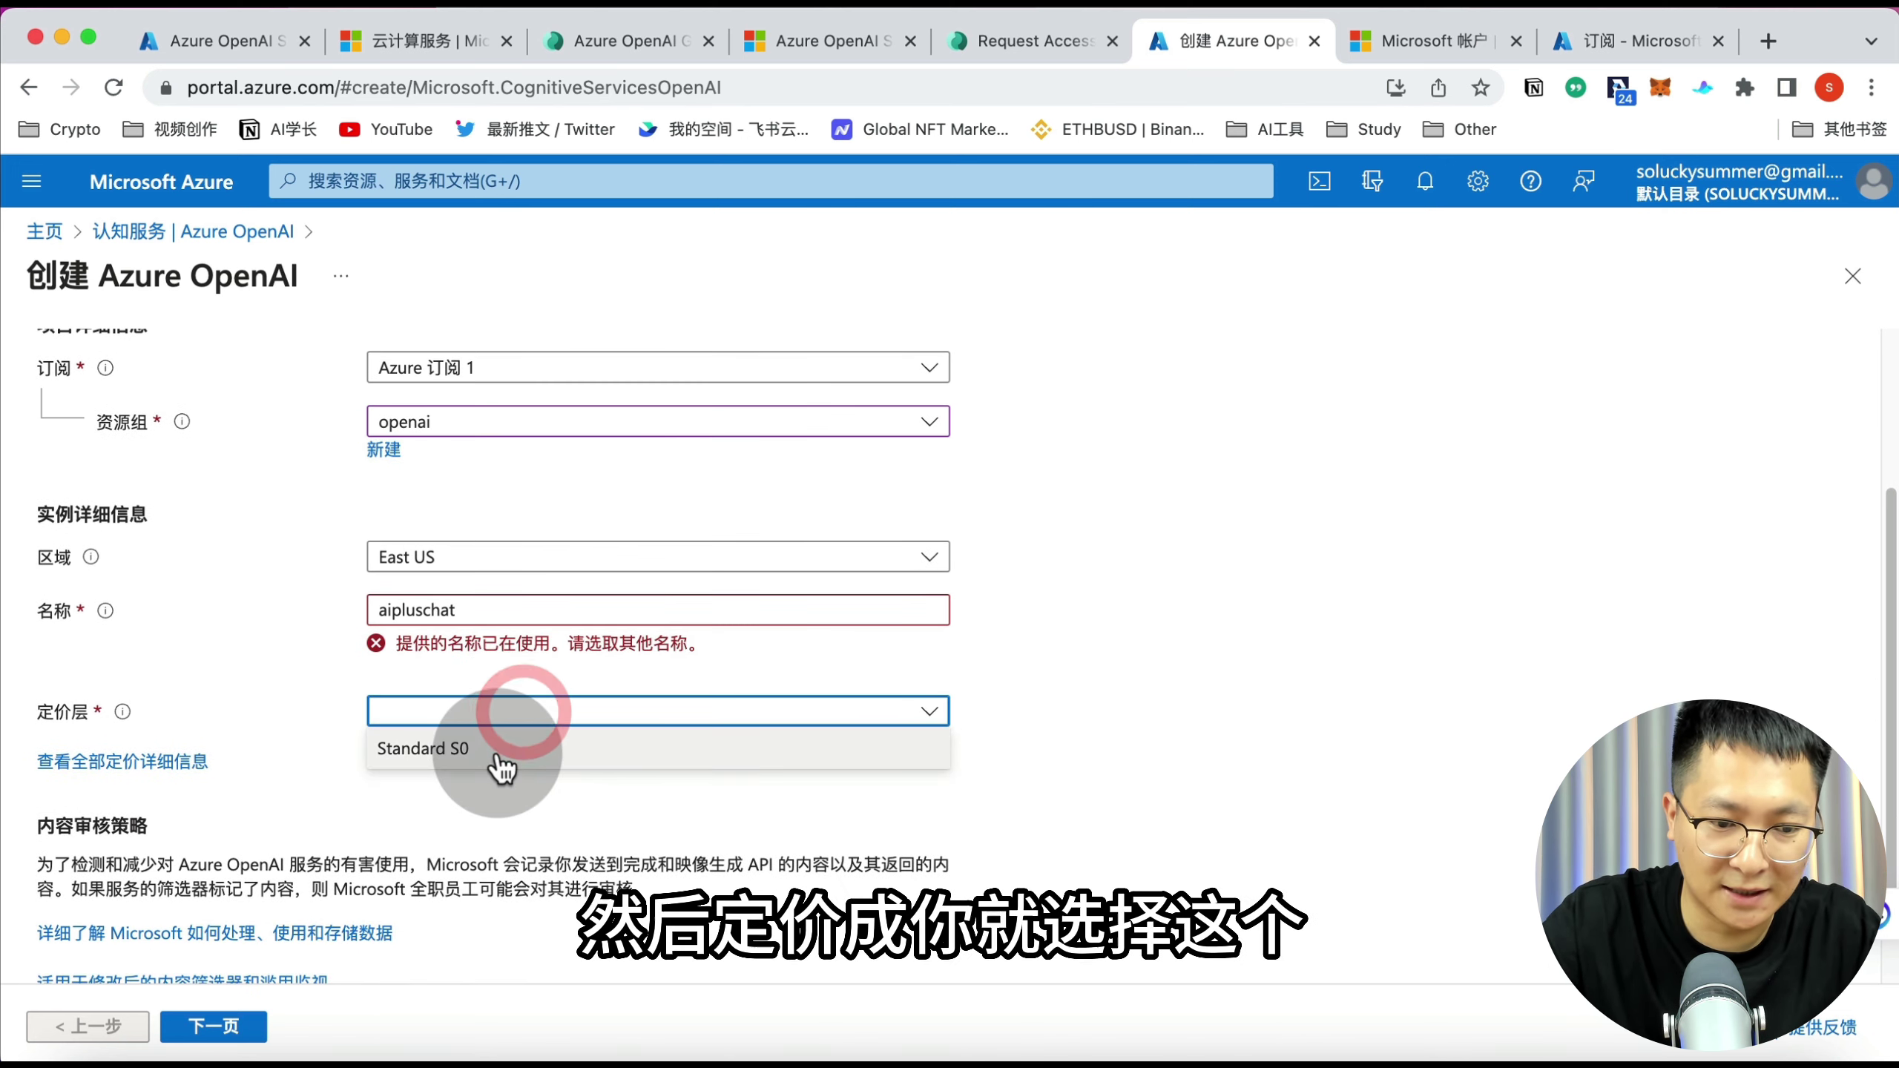
{"action": "left_click", "coordinate": [499, 750]}
Proceed through the network and tags stages to 审阅 + 提交, keeping access from all networks and leaving the tags blank
{"action": "left_click", "coordinate": [202, 1026]}
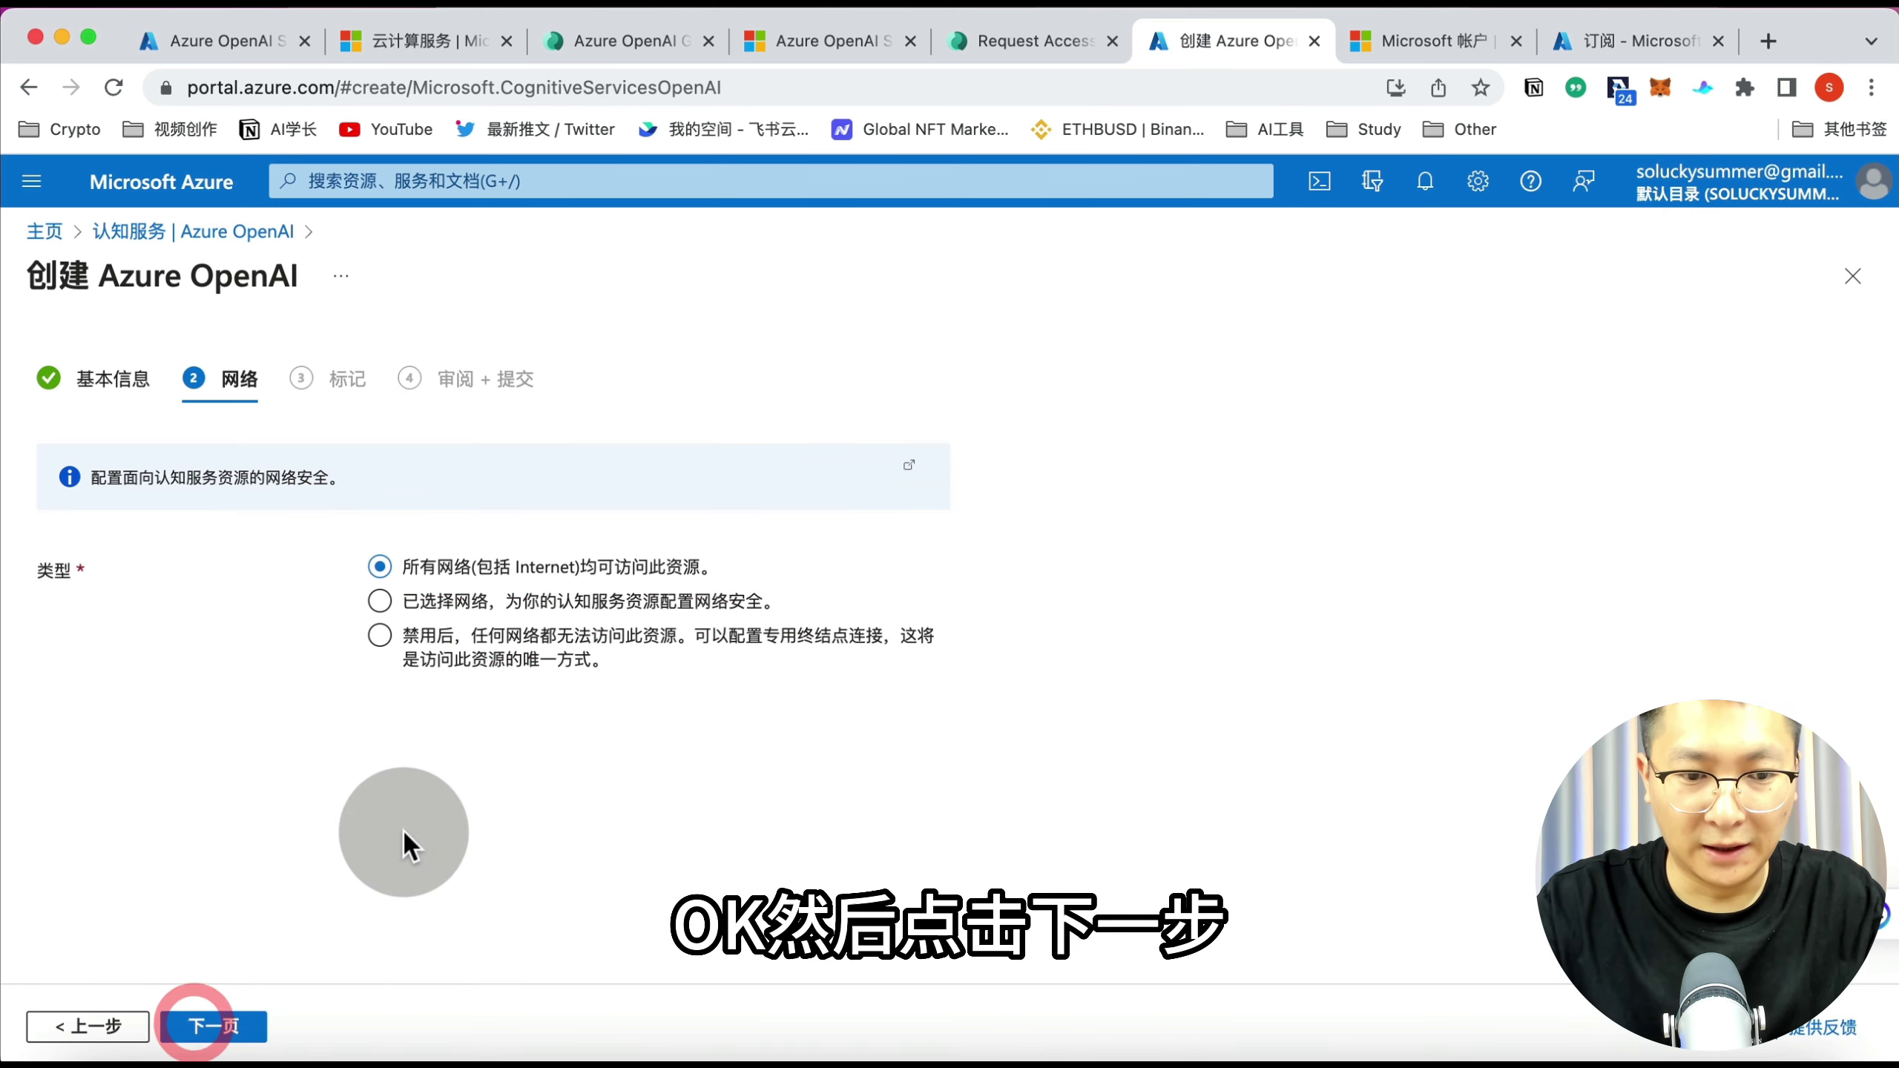
{"action": "left_click", "coordinate": [209, 1023]}
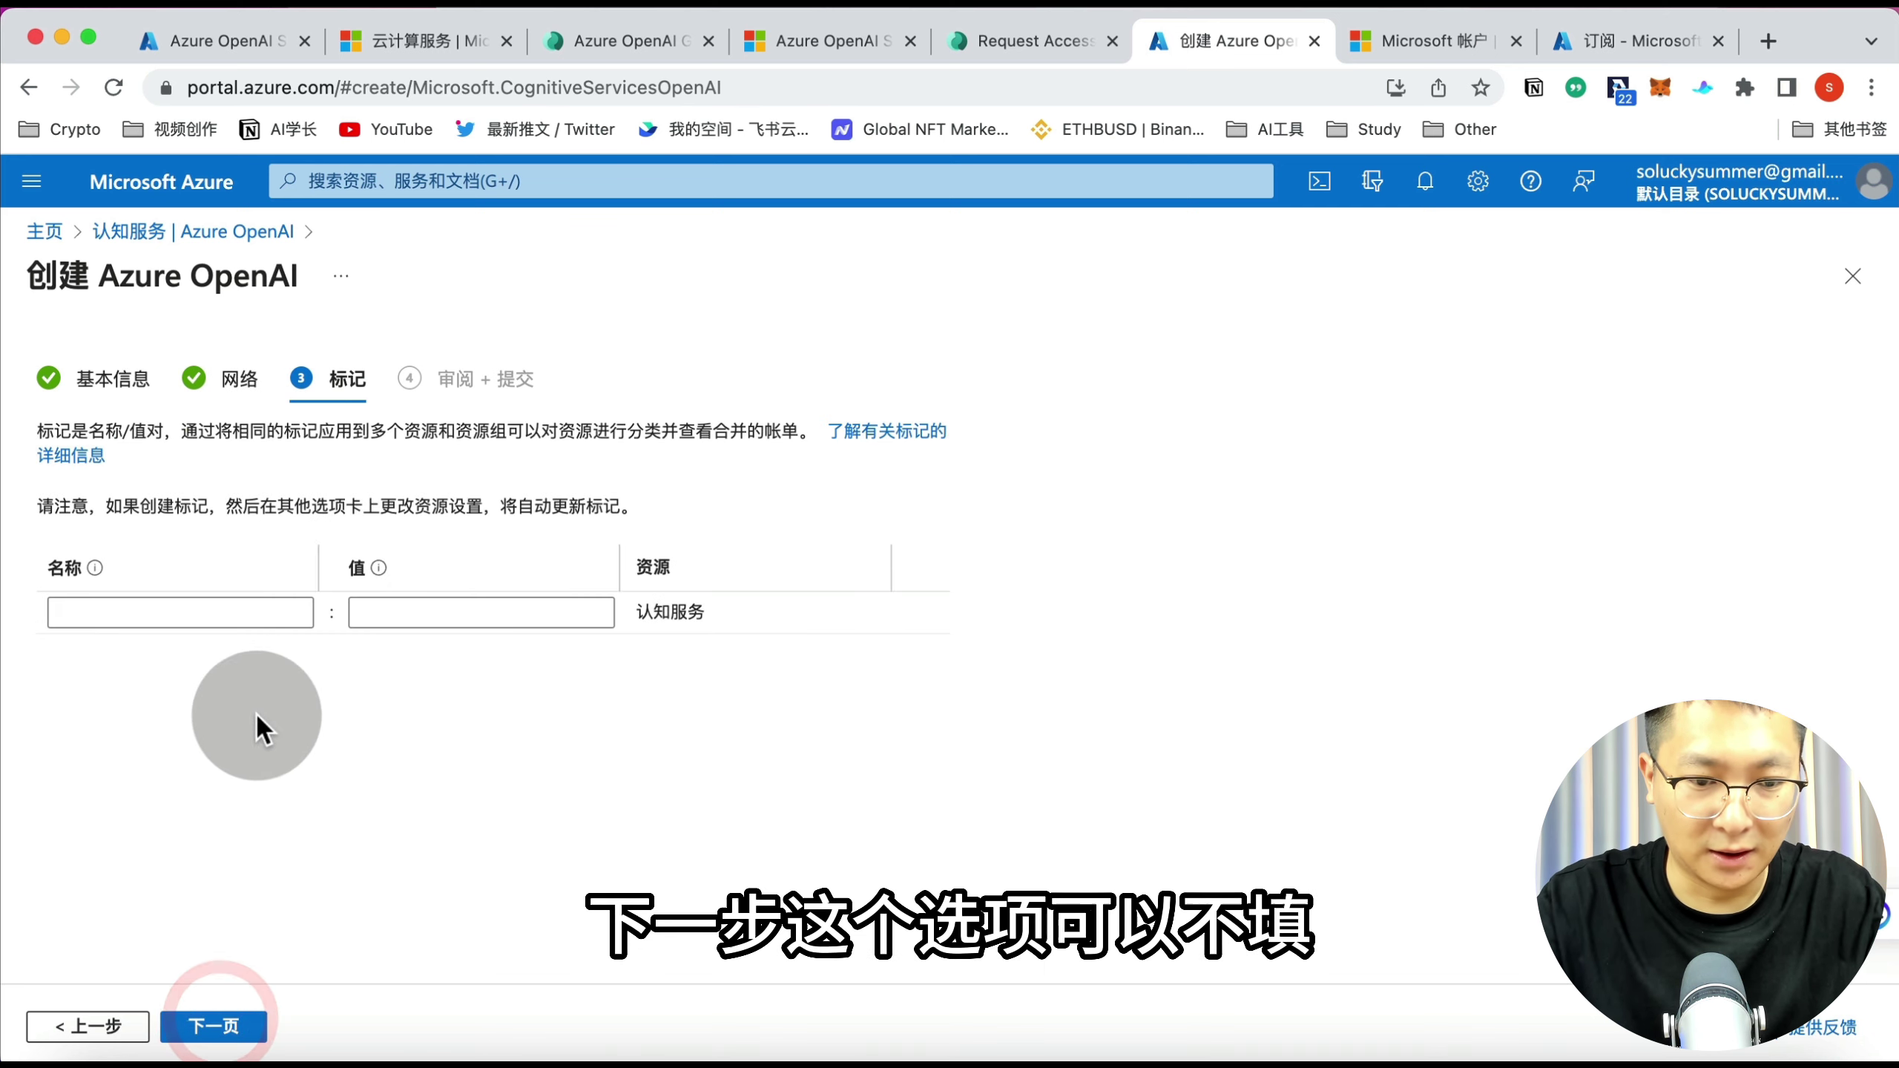
{"action": "left_click", "coordinate": [213, 1029]}
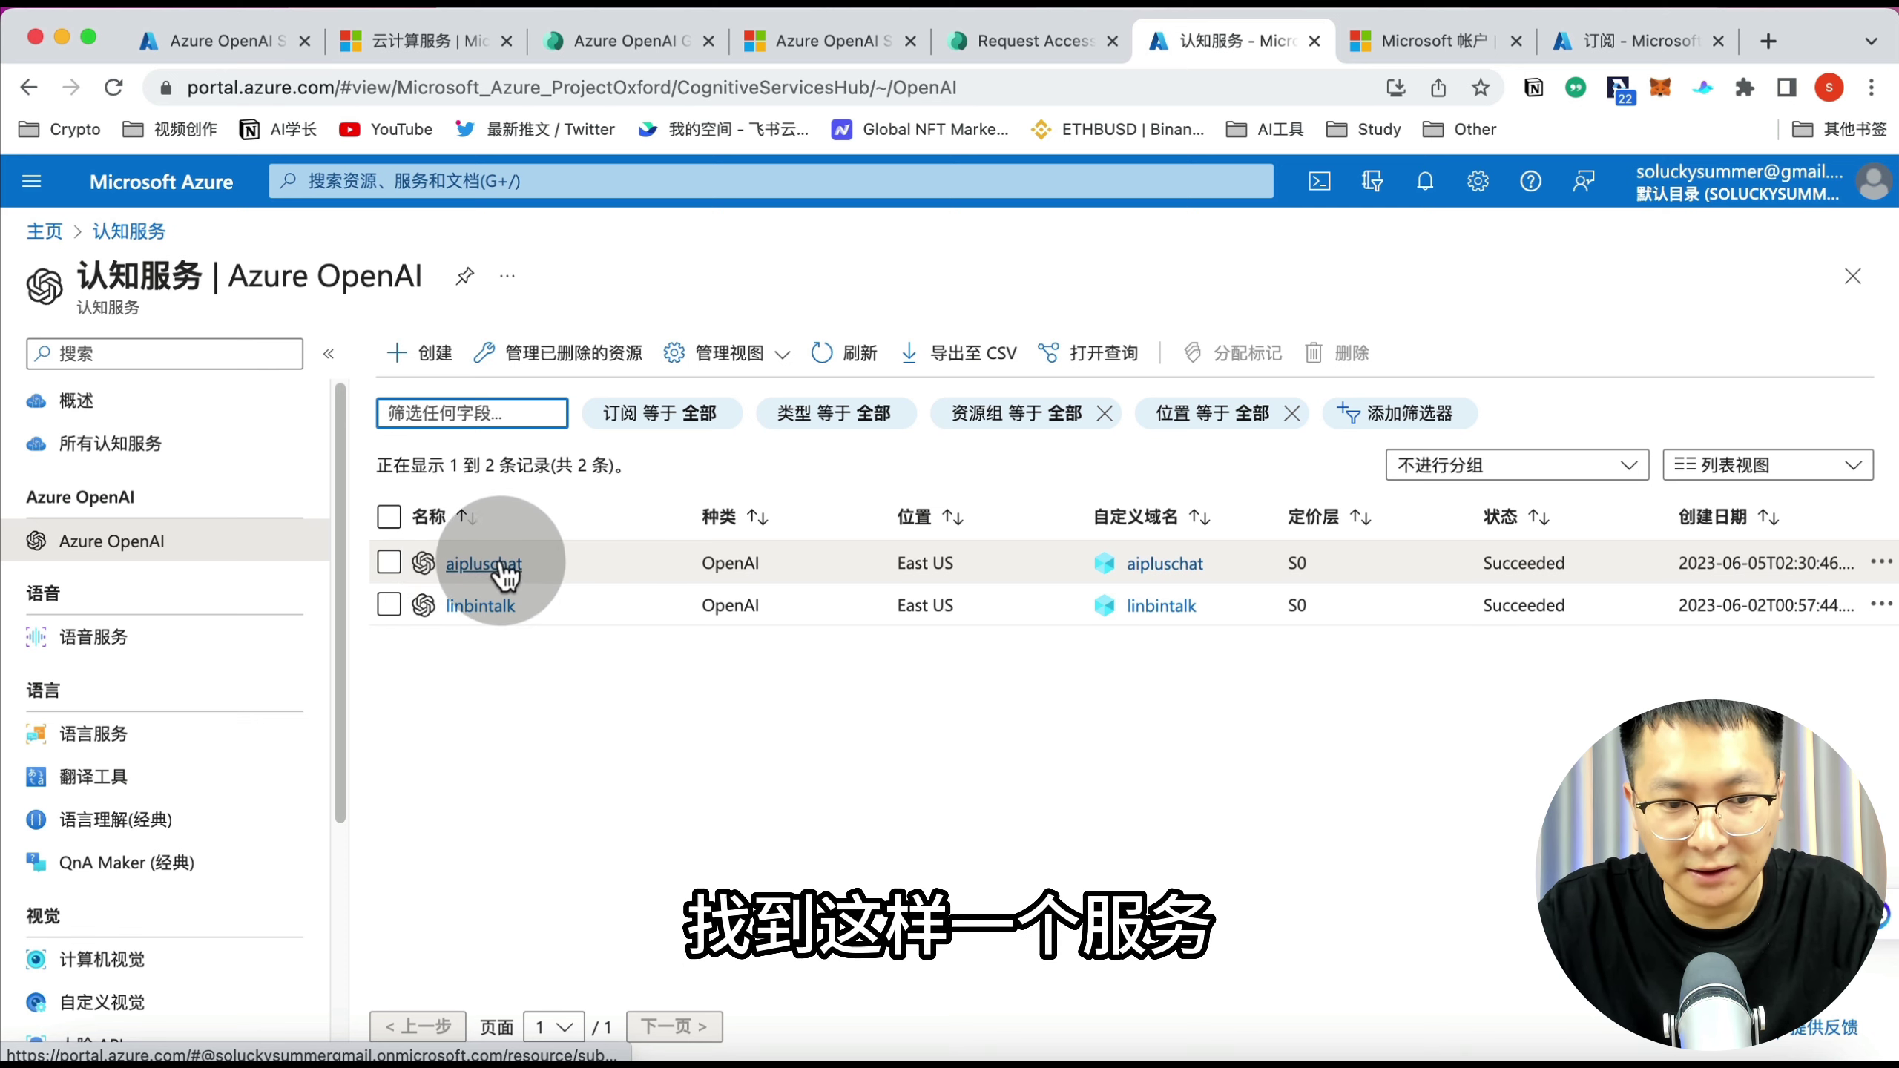
Open the aipluschat resource and go to its model deployments in Azure OpenAI Studio
{"action": "left_click", "coordinate": [521, 570]}
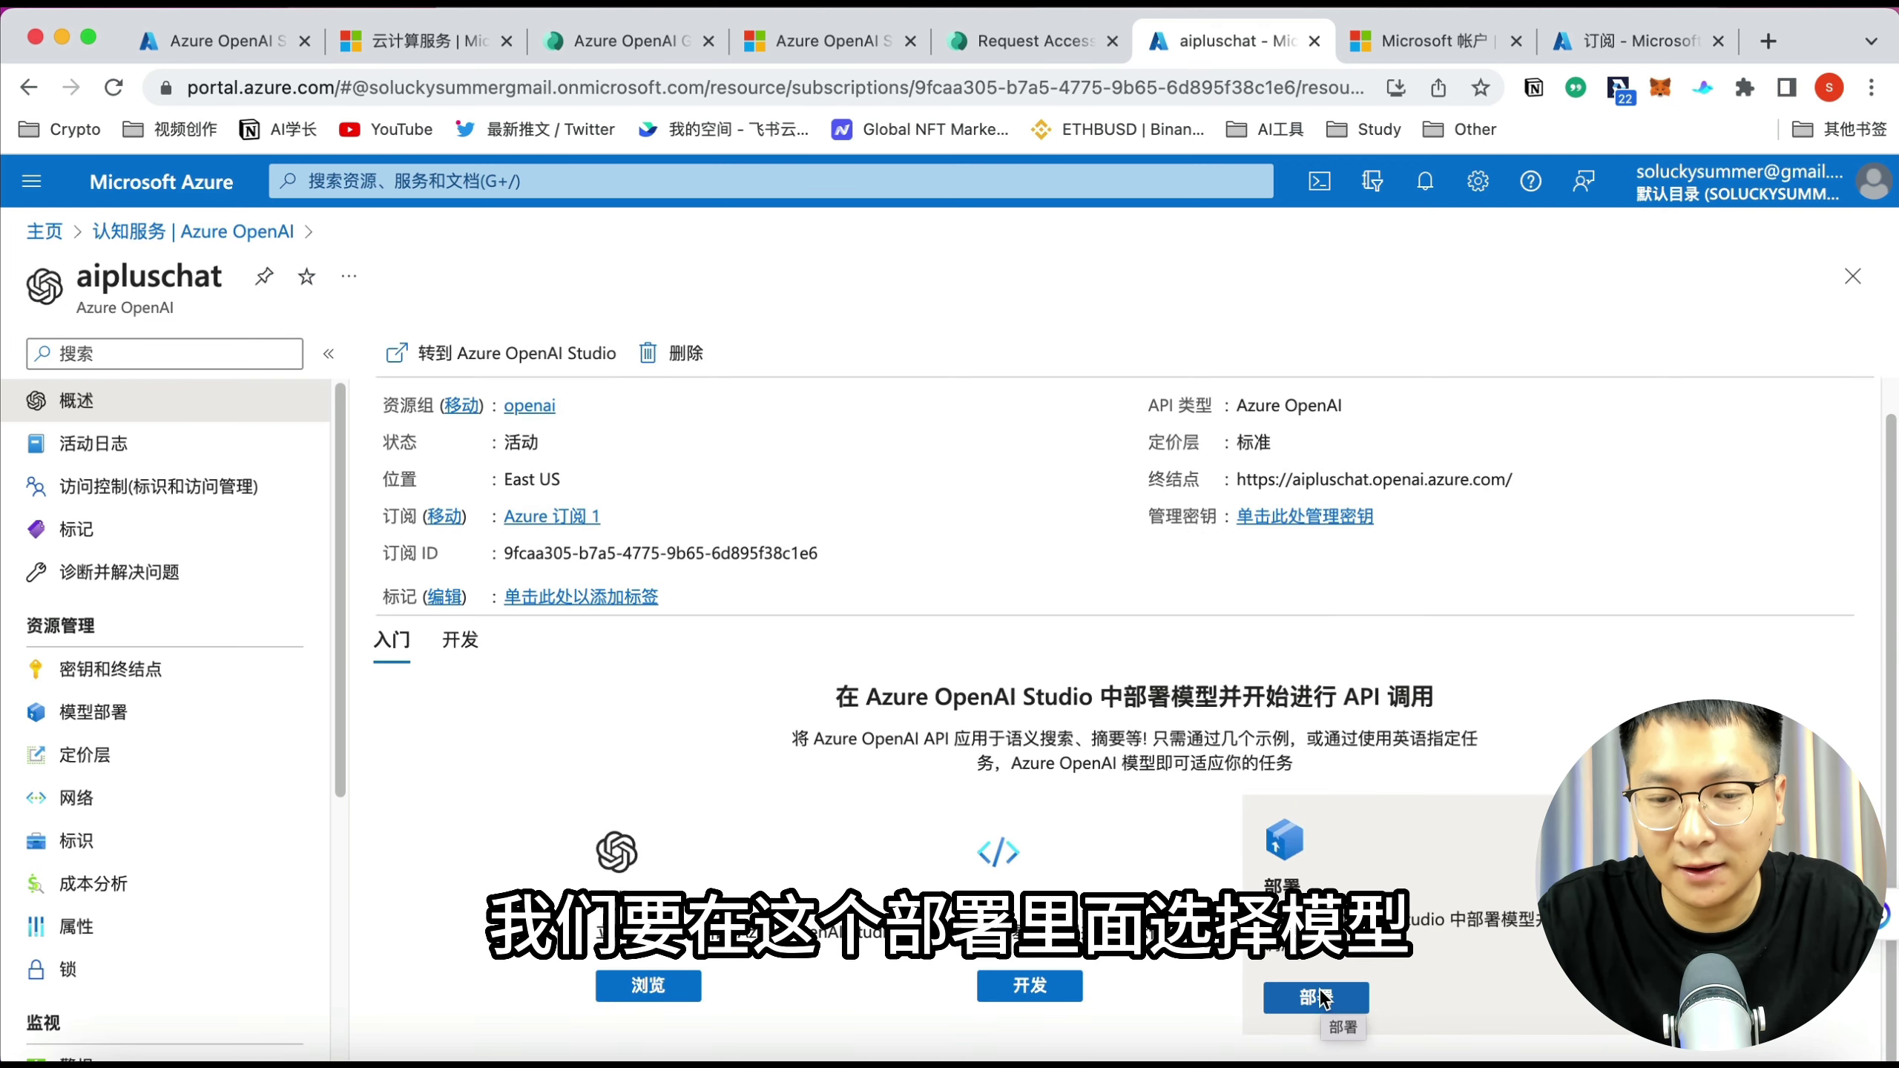
{"action": "left_click", "coordinate": [1314, 995]}
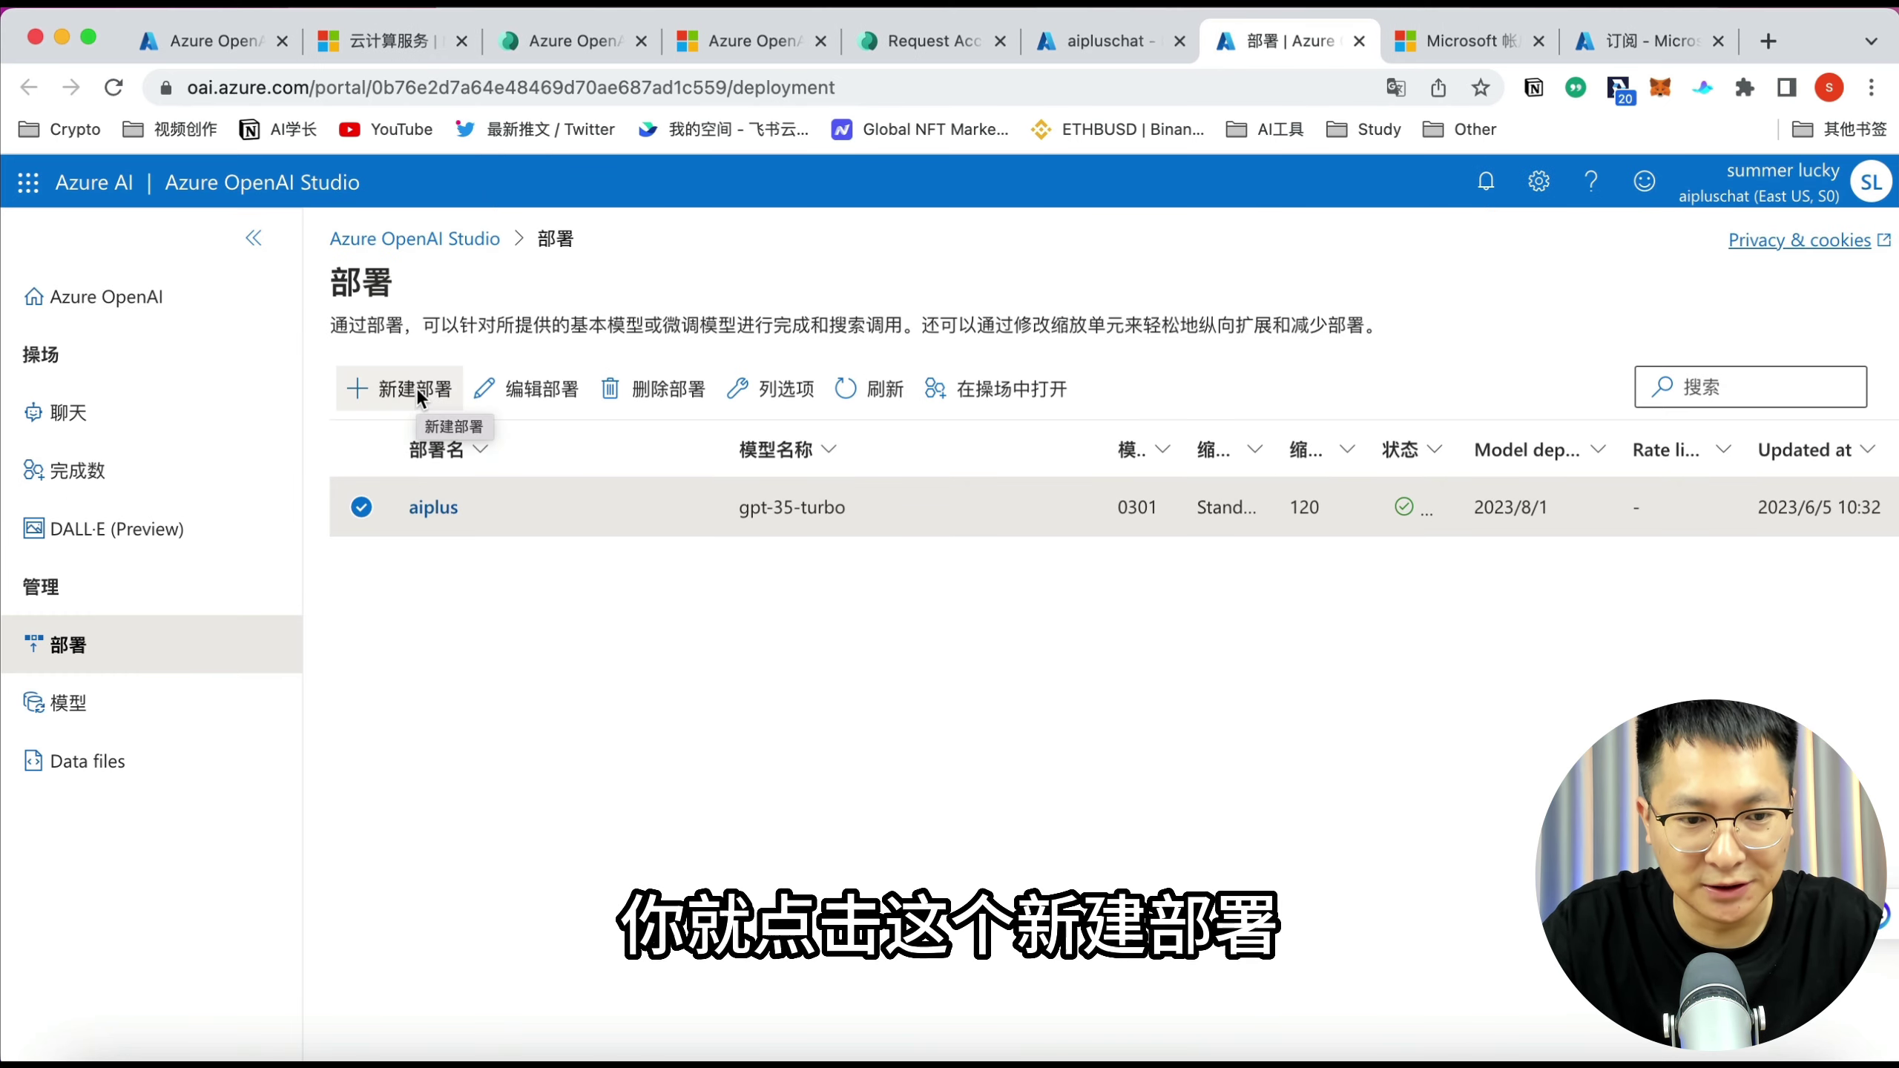
{"action": "left_click", "coordinate": [416, 388]}
{"action": "left_click", "coordinate": [774, 610]}
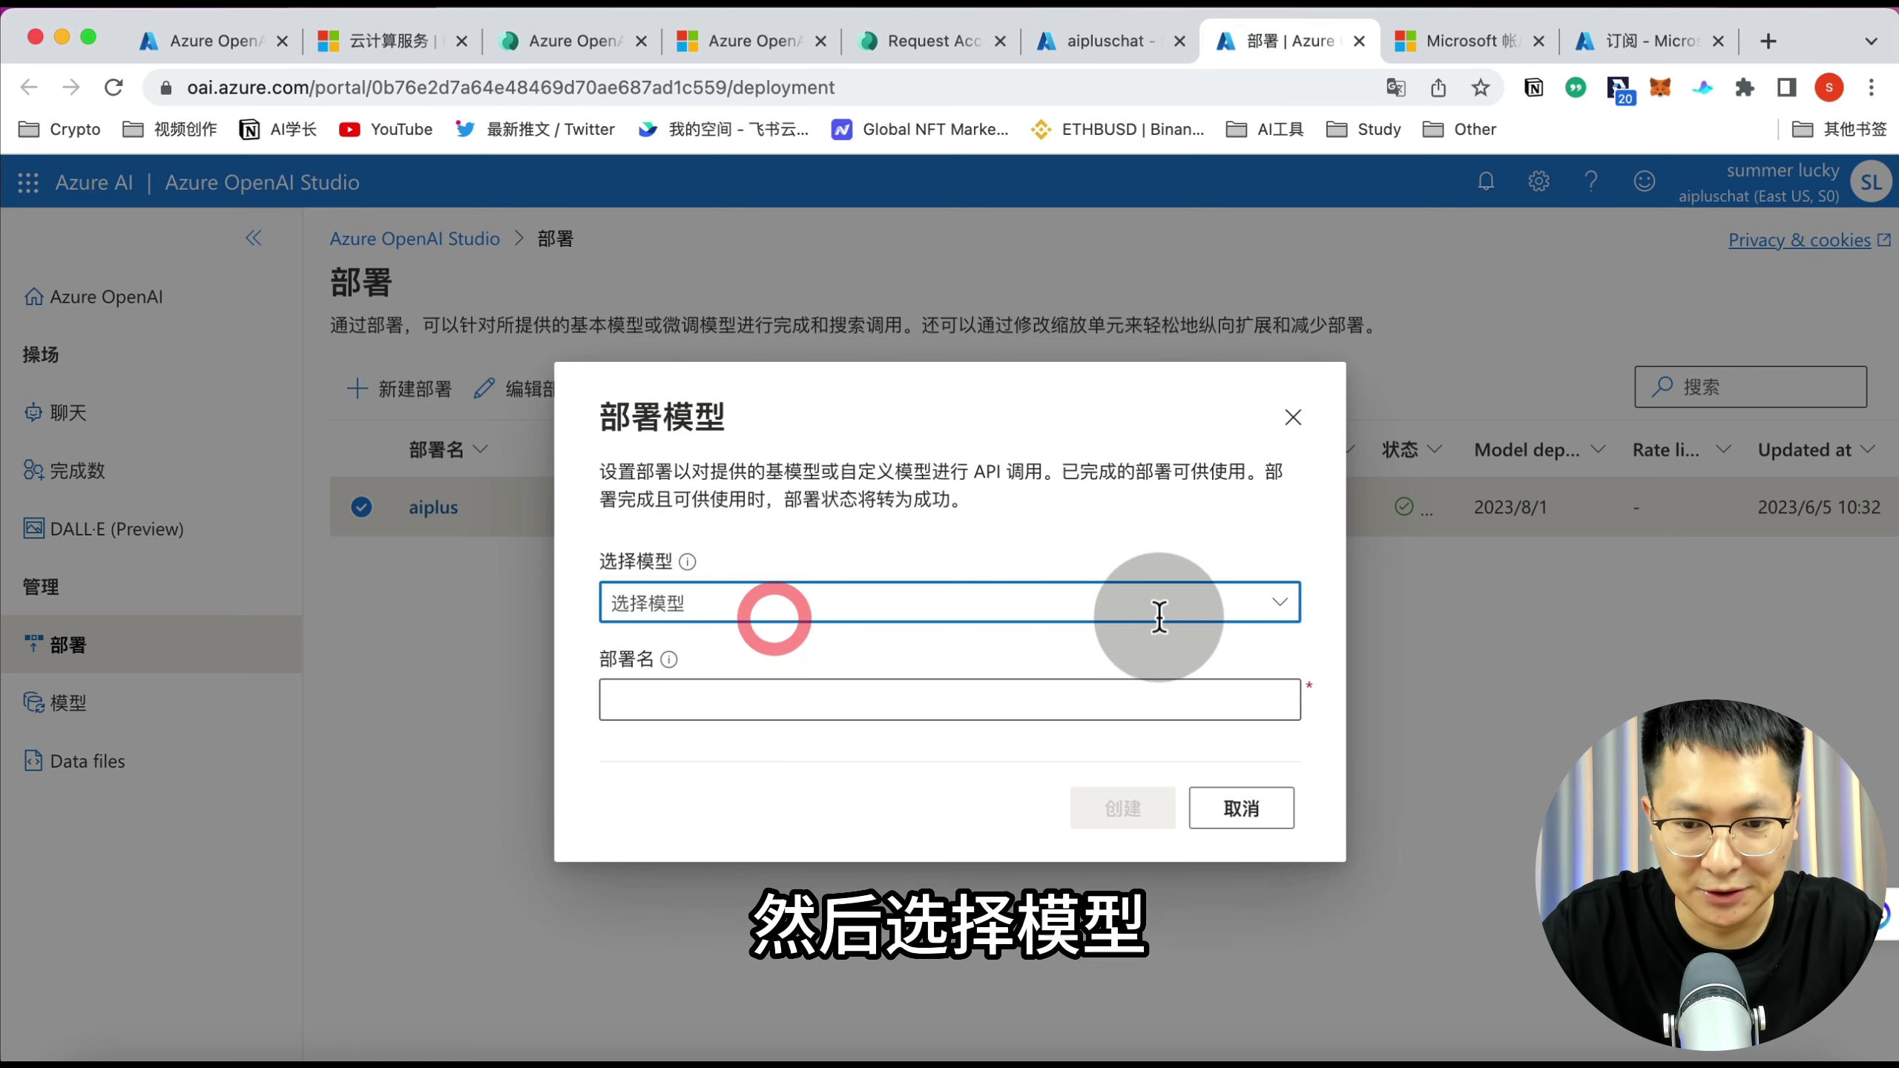
{"action": "left_click", "coordinate": [1276, 601]}
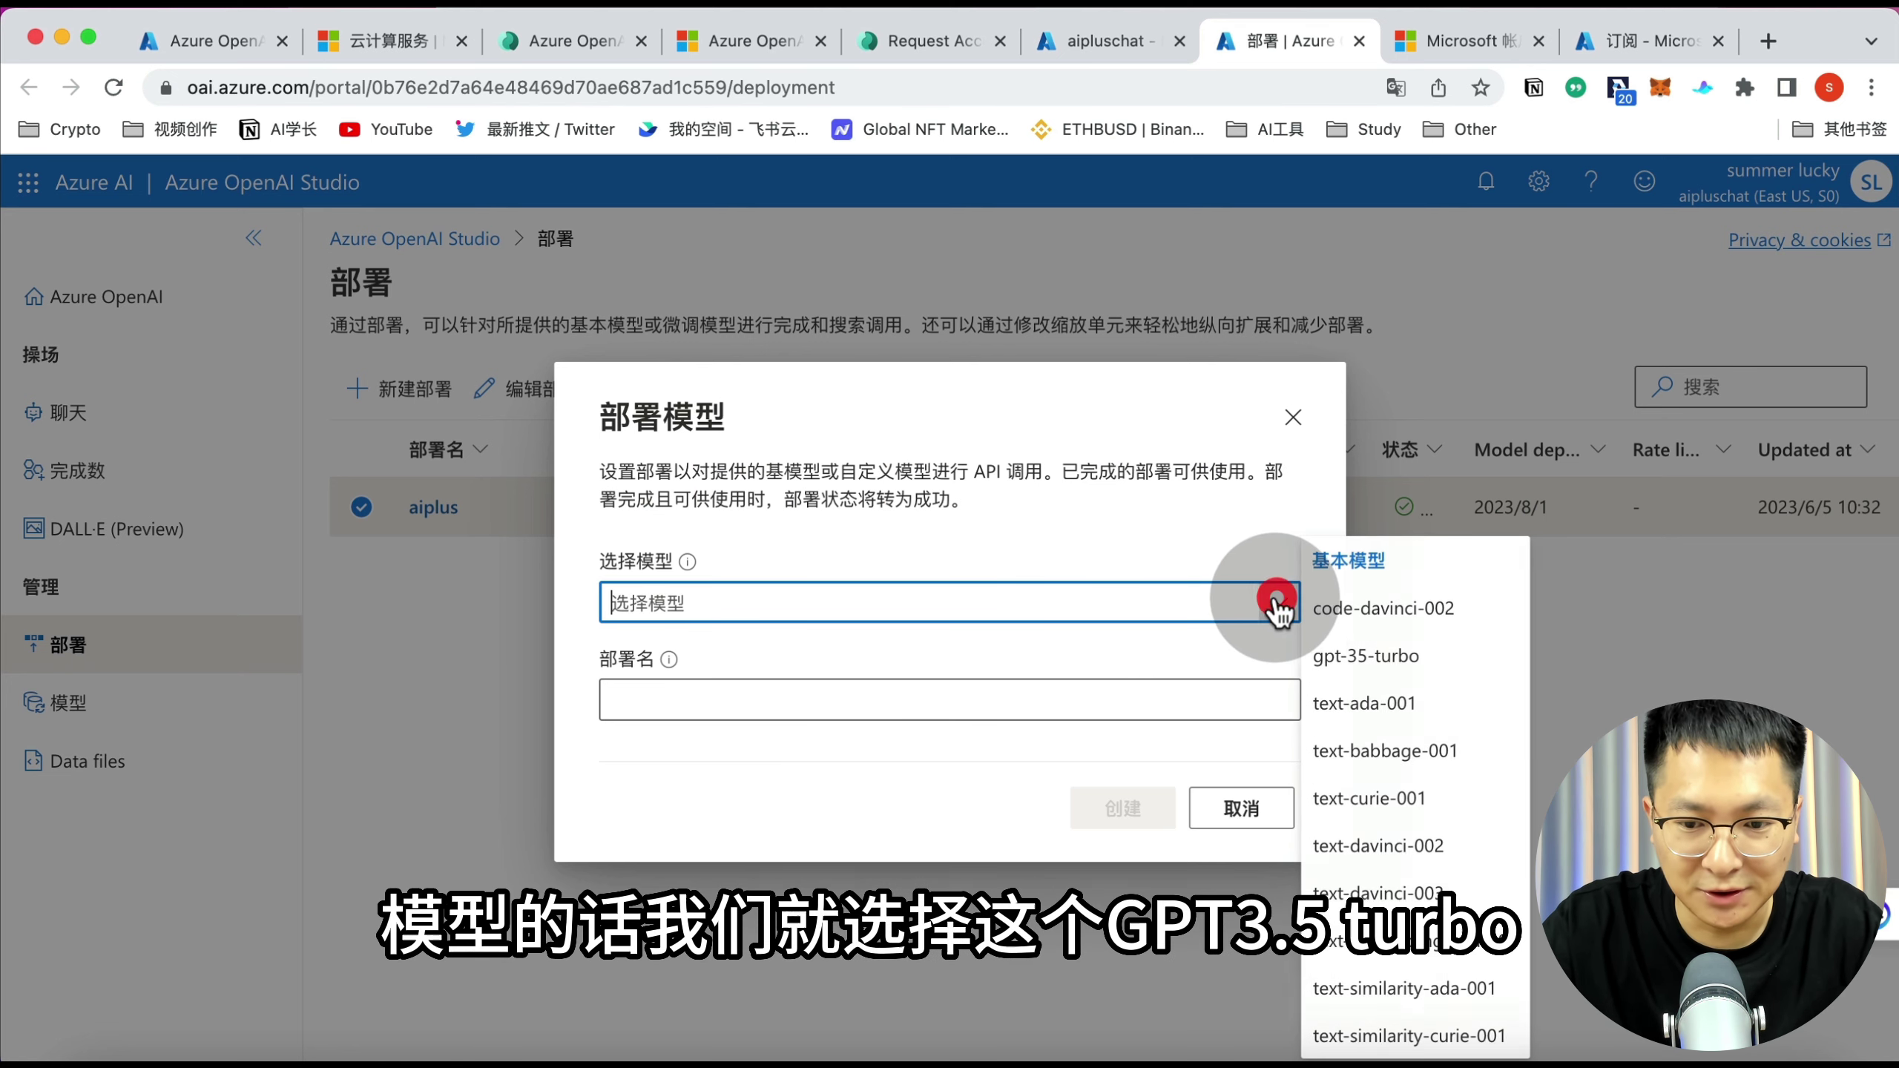
{"action": "left_click", "coordinate": [1351, 656]}
{"action": "left_click", "coordinate": [999, 685]}
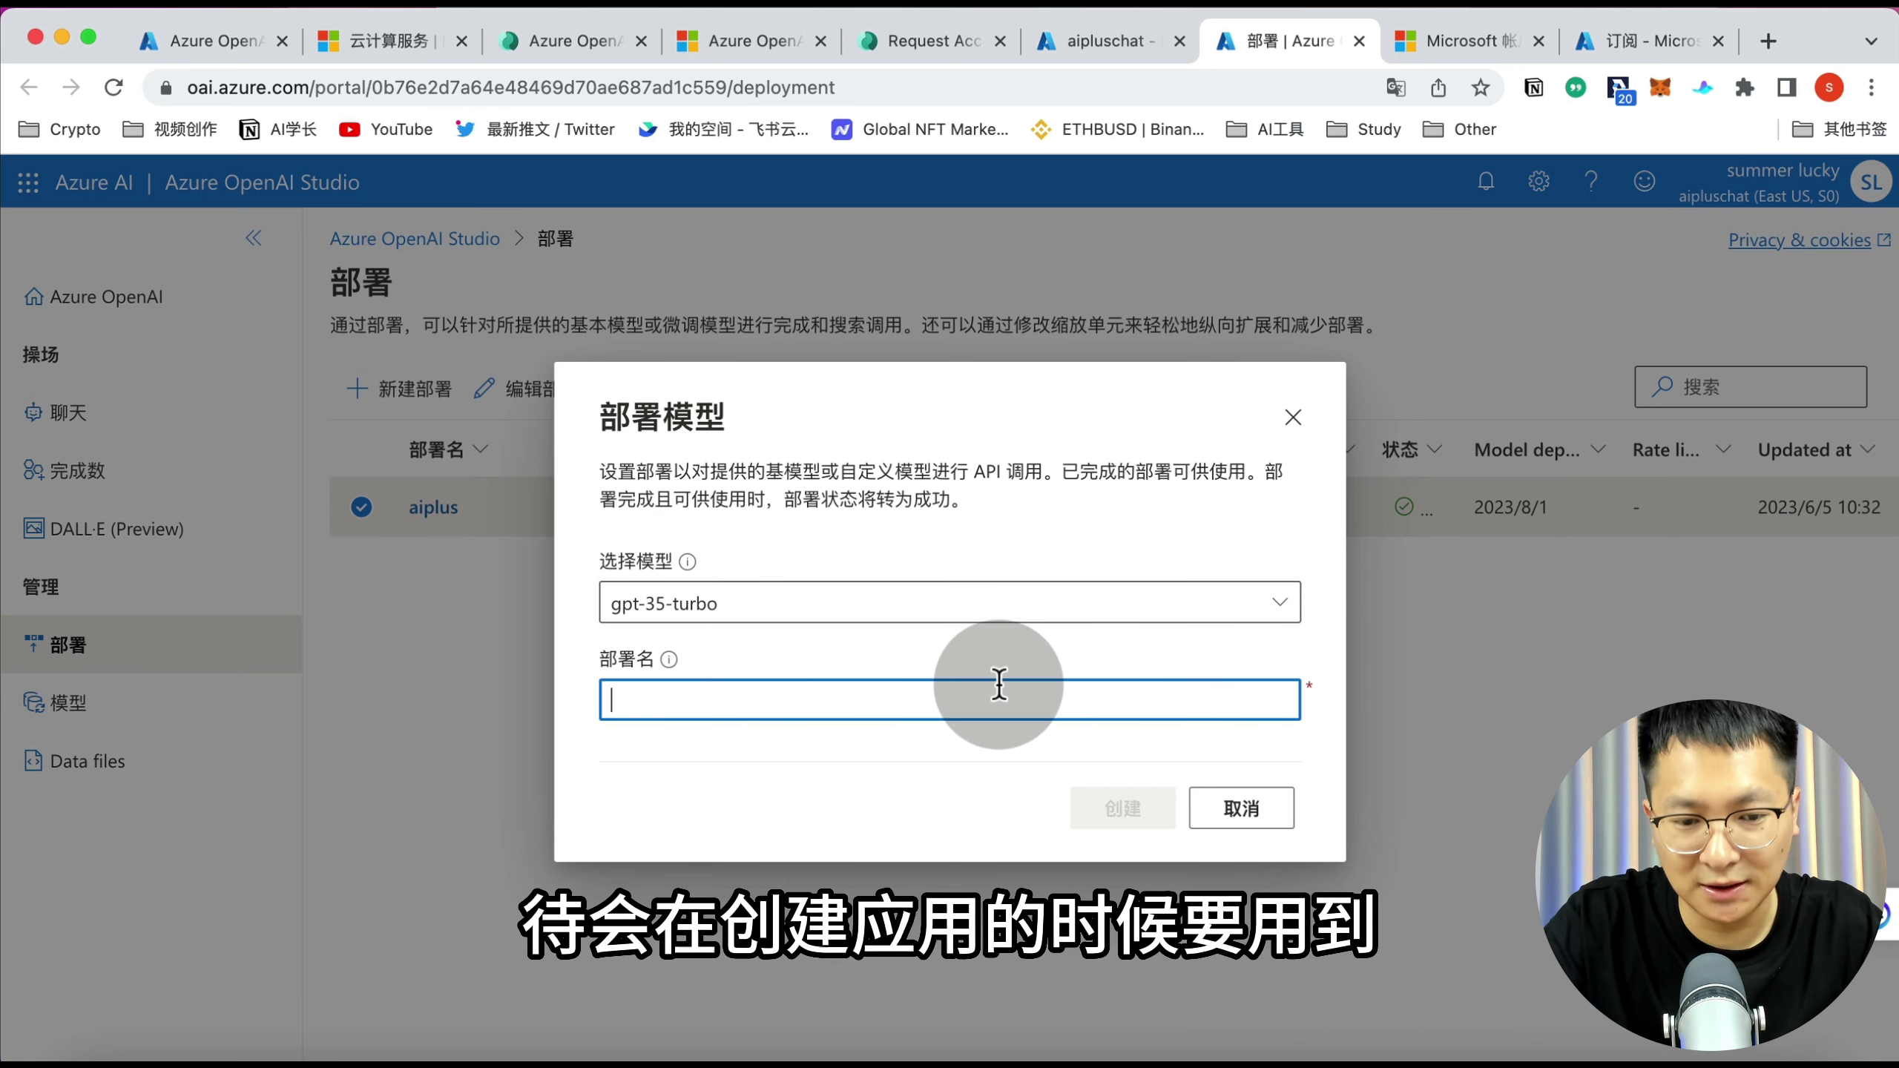
{"action": "key", "text": "Escape"}
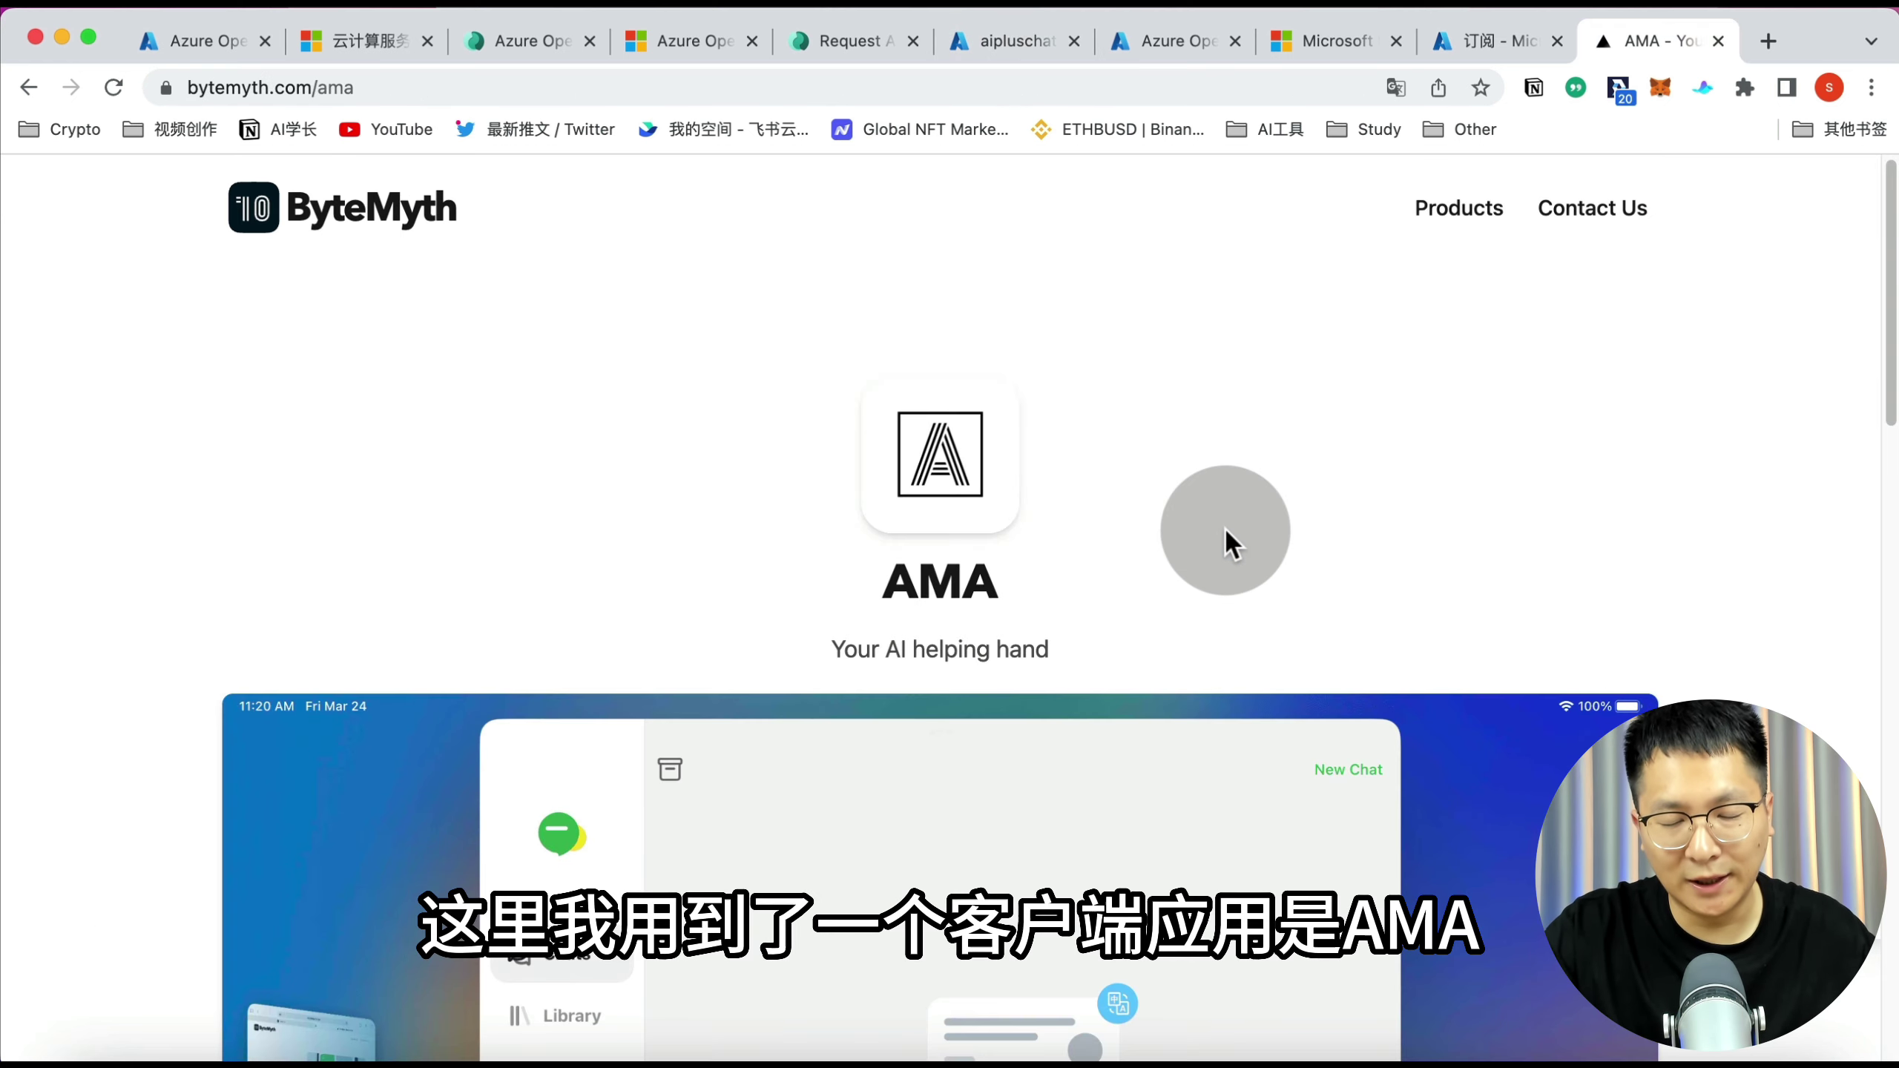
Look through the AMA product page on bytemyth.com, including its mobile and desktop download options
{"action": "scroll", "coordinate": [1224, 526], "scroll_direction": "down", "scroll_amount": 10}
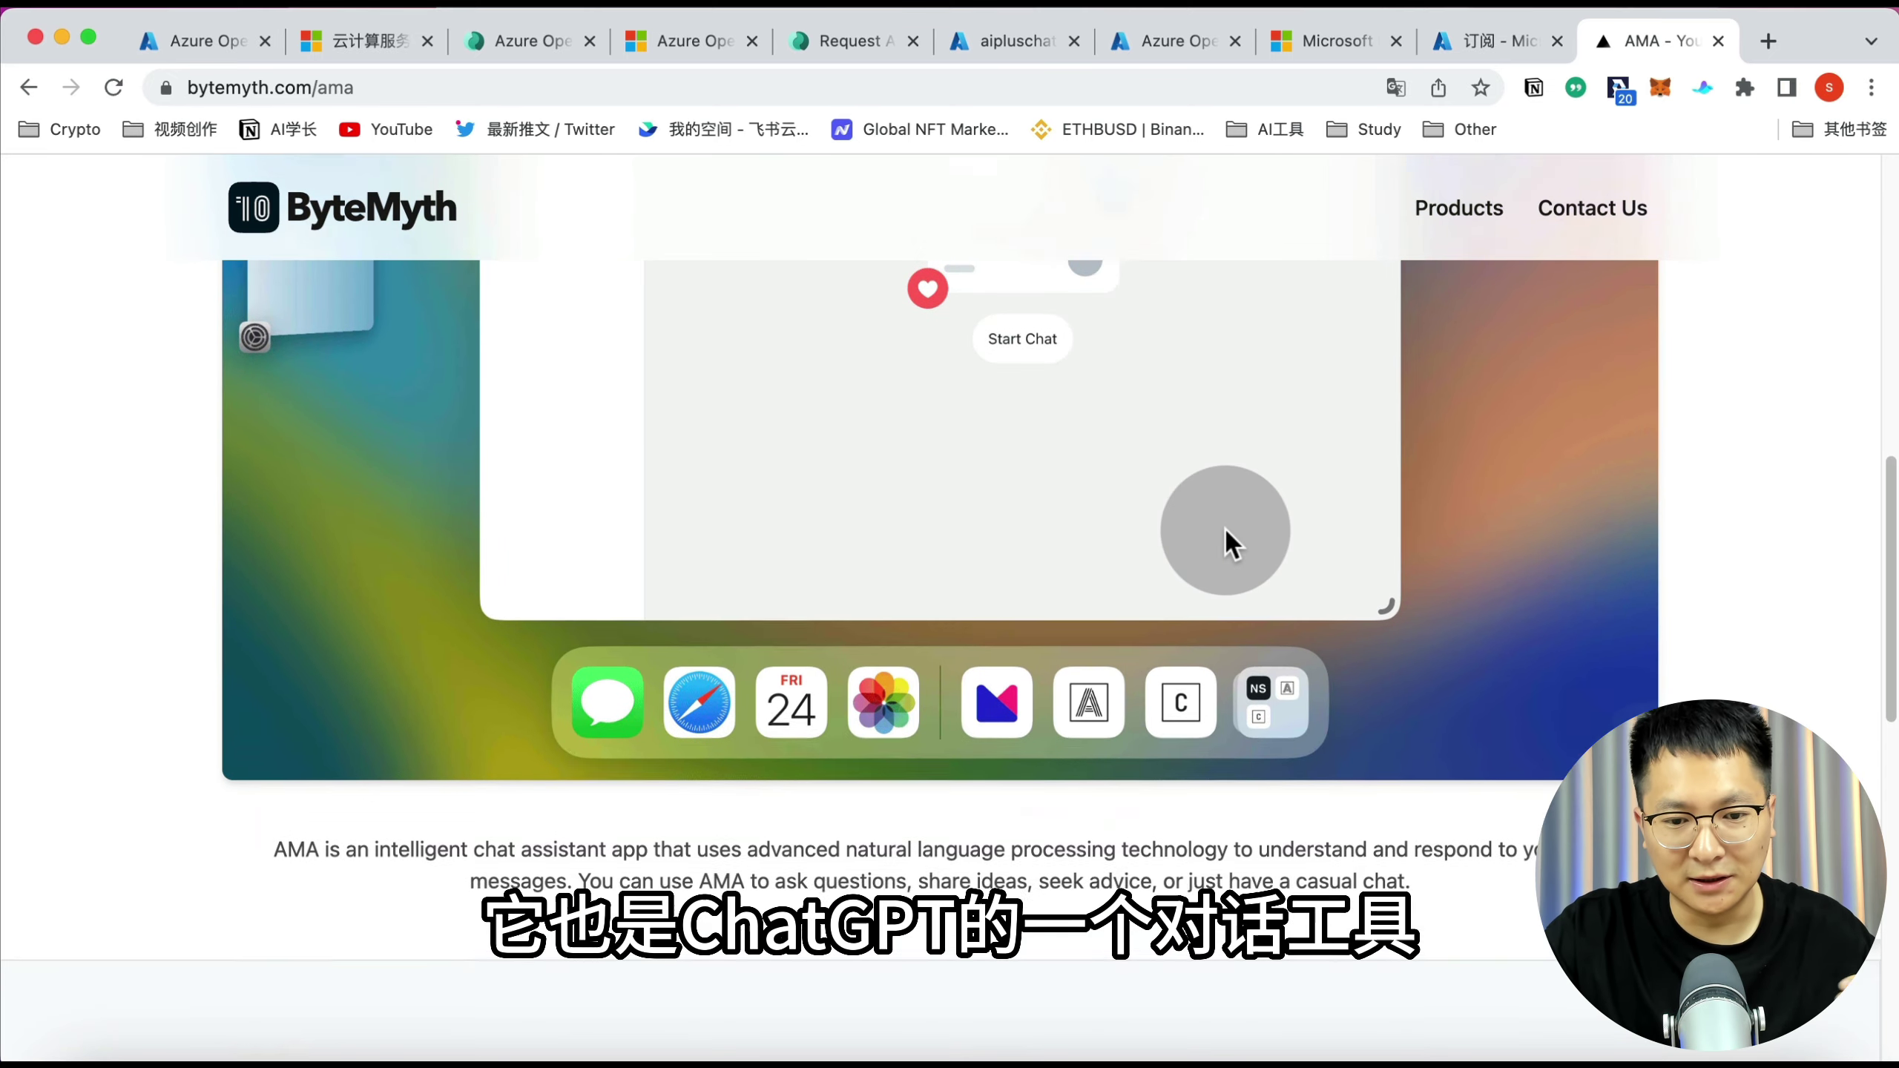
{"action": "scroll", "coordinate": [1224, 525], "scroll_direction": "up", "scroll_amount": 5}
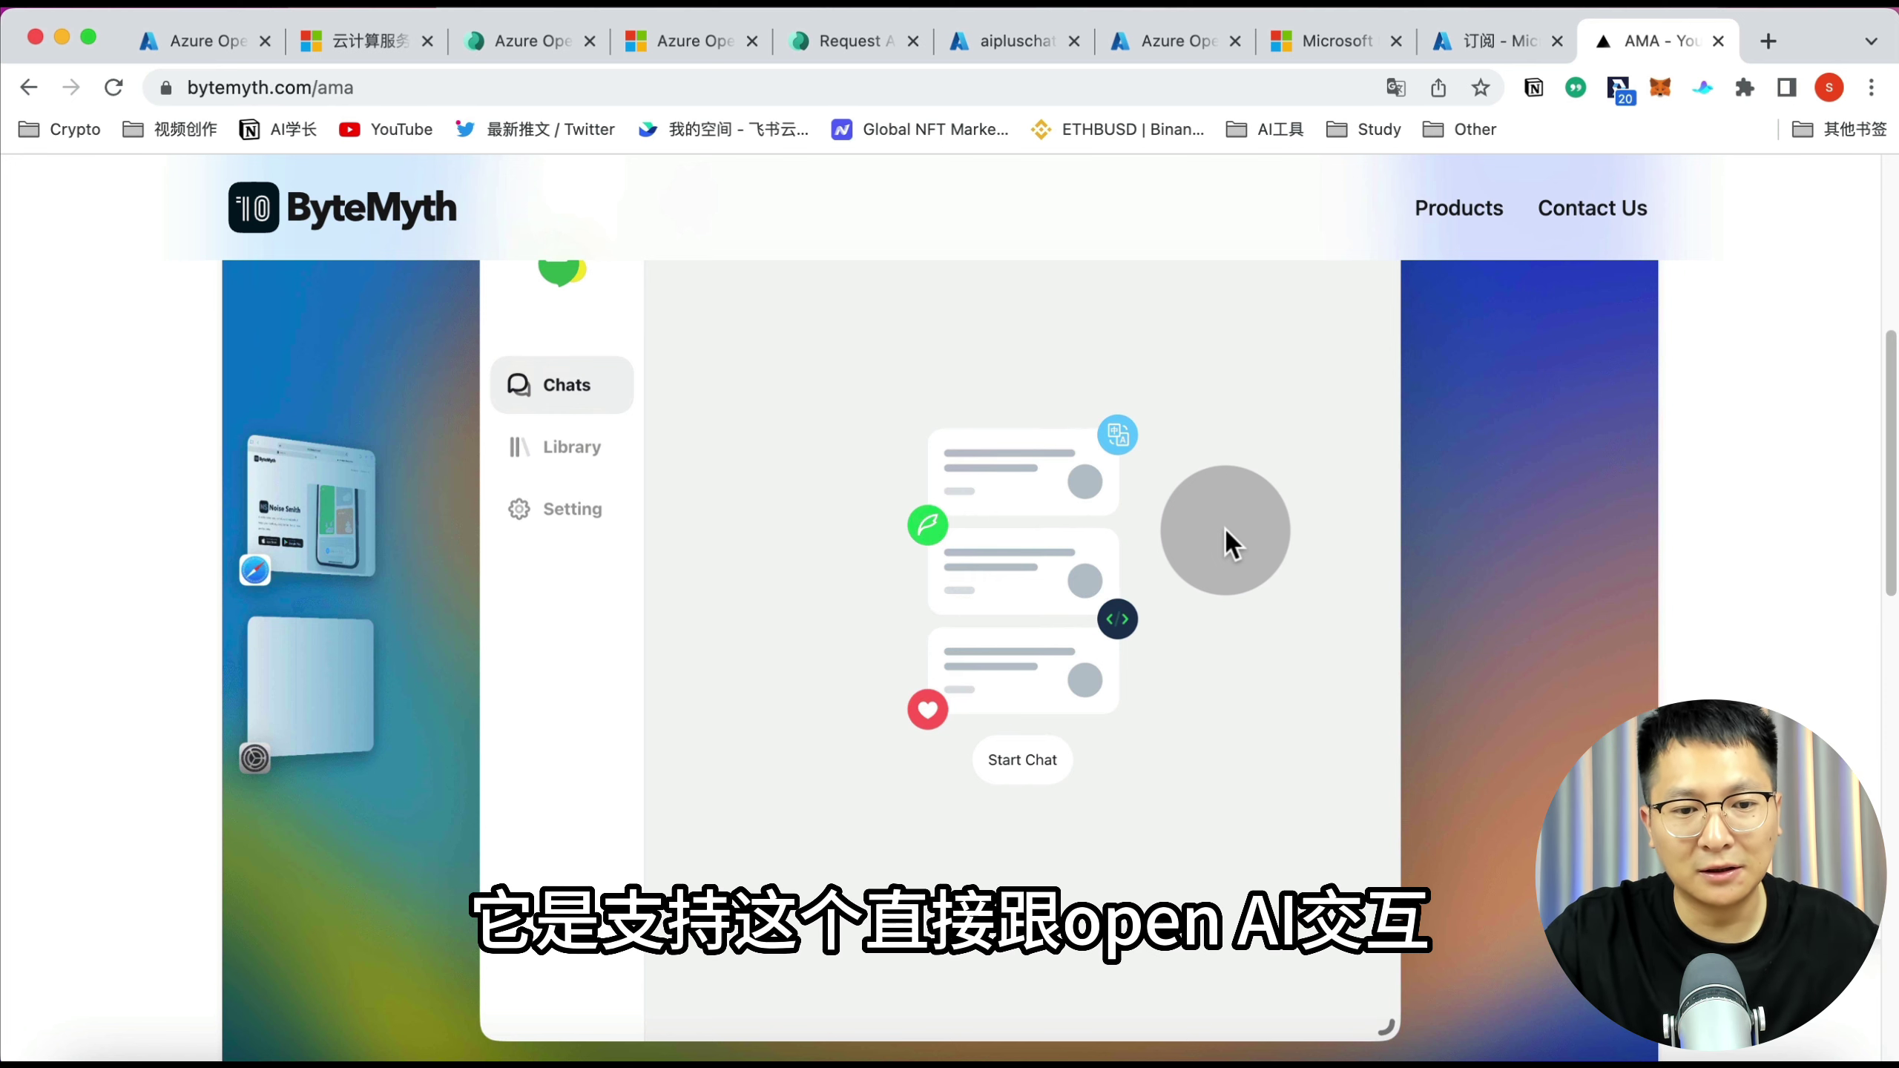
{"action": "scroll", "coordinate": [1224, 525], "scroll_direction": "up", "scroll_amount": 1}
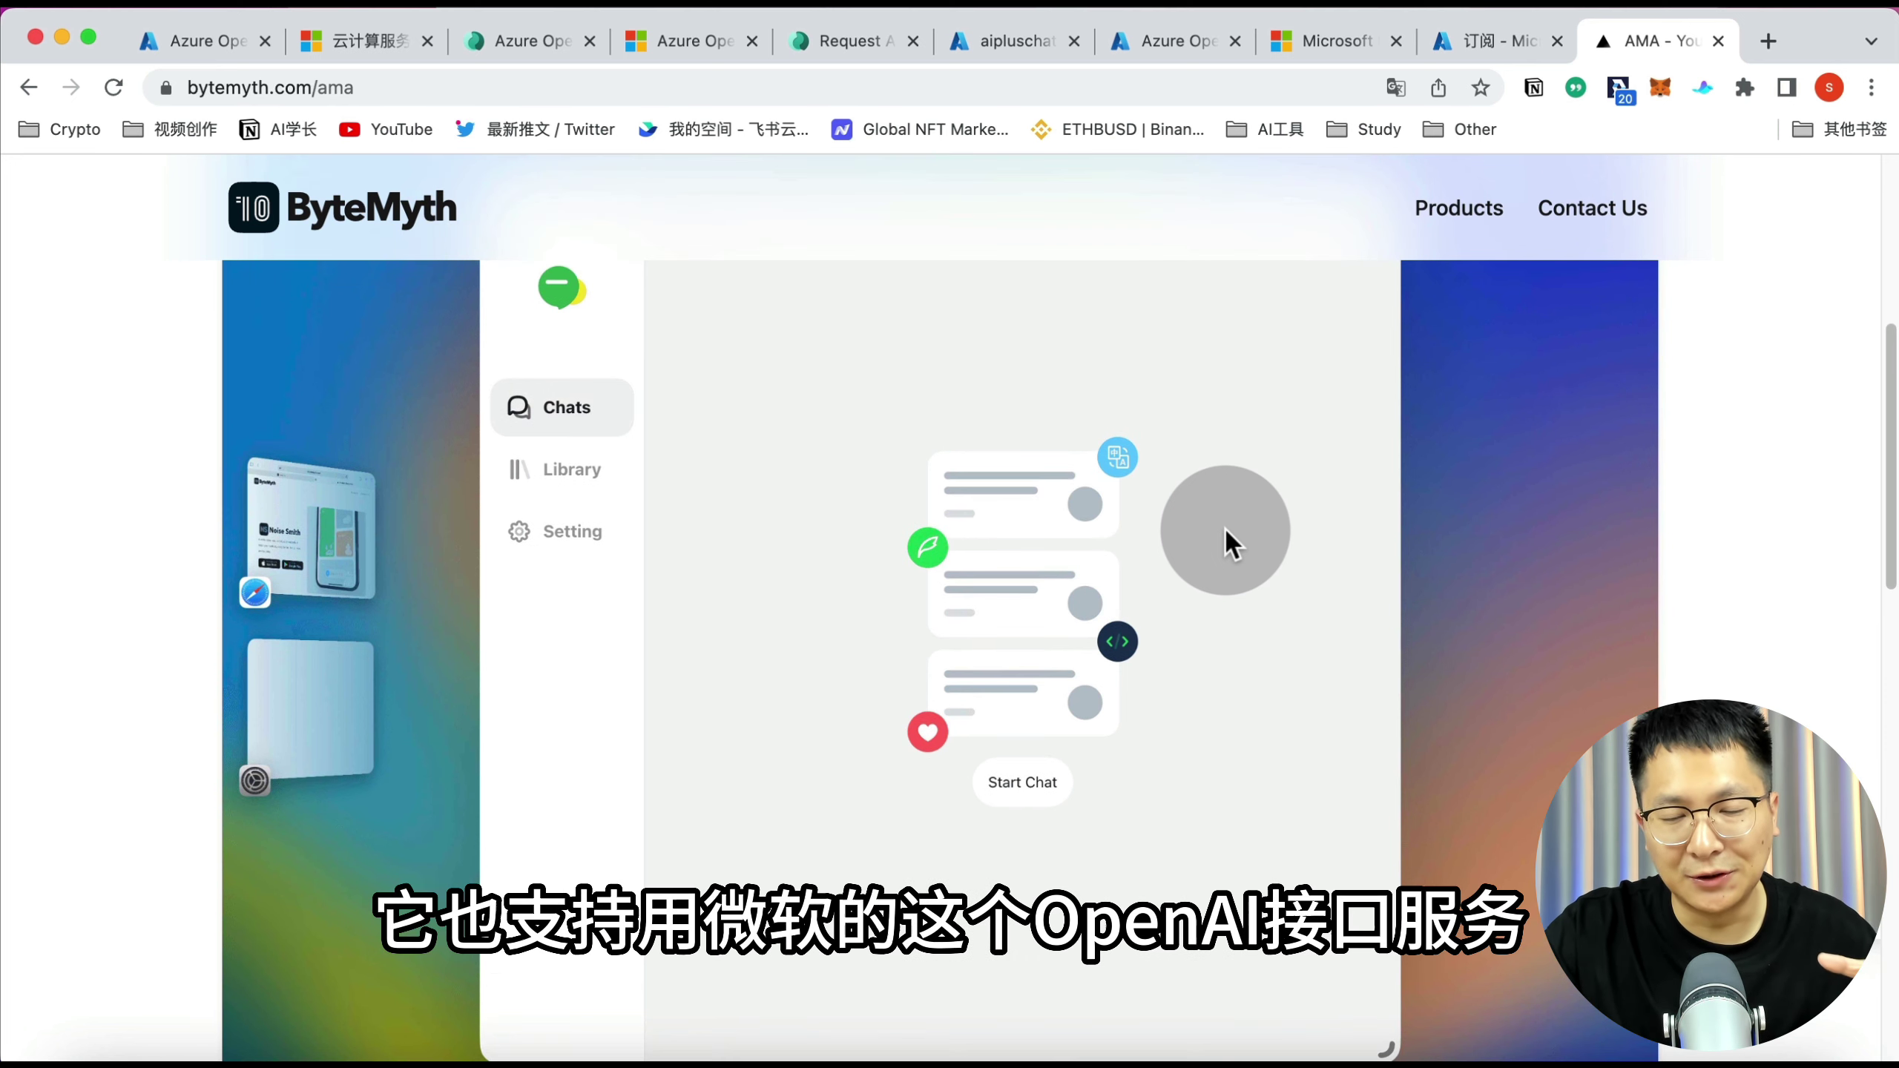
{"action": "scroll", "coordinate": [1225, 533], "scroll_direction": "down", "scroll_amount": 10}
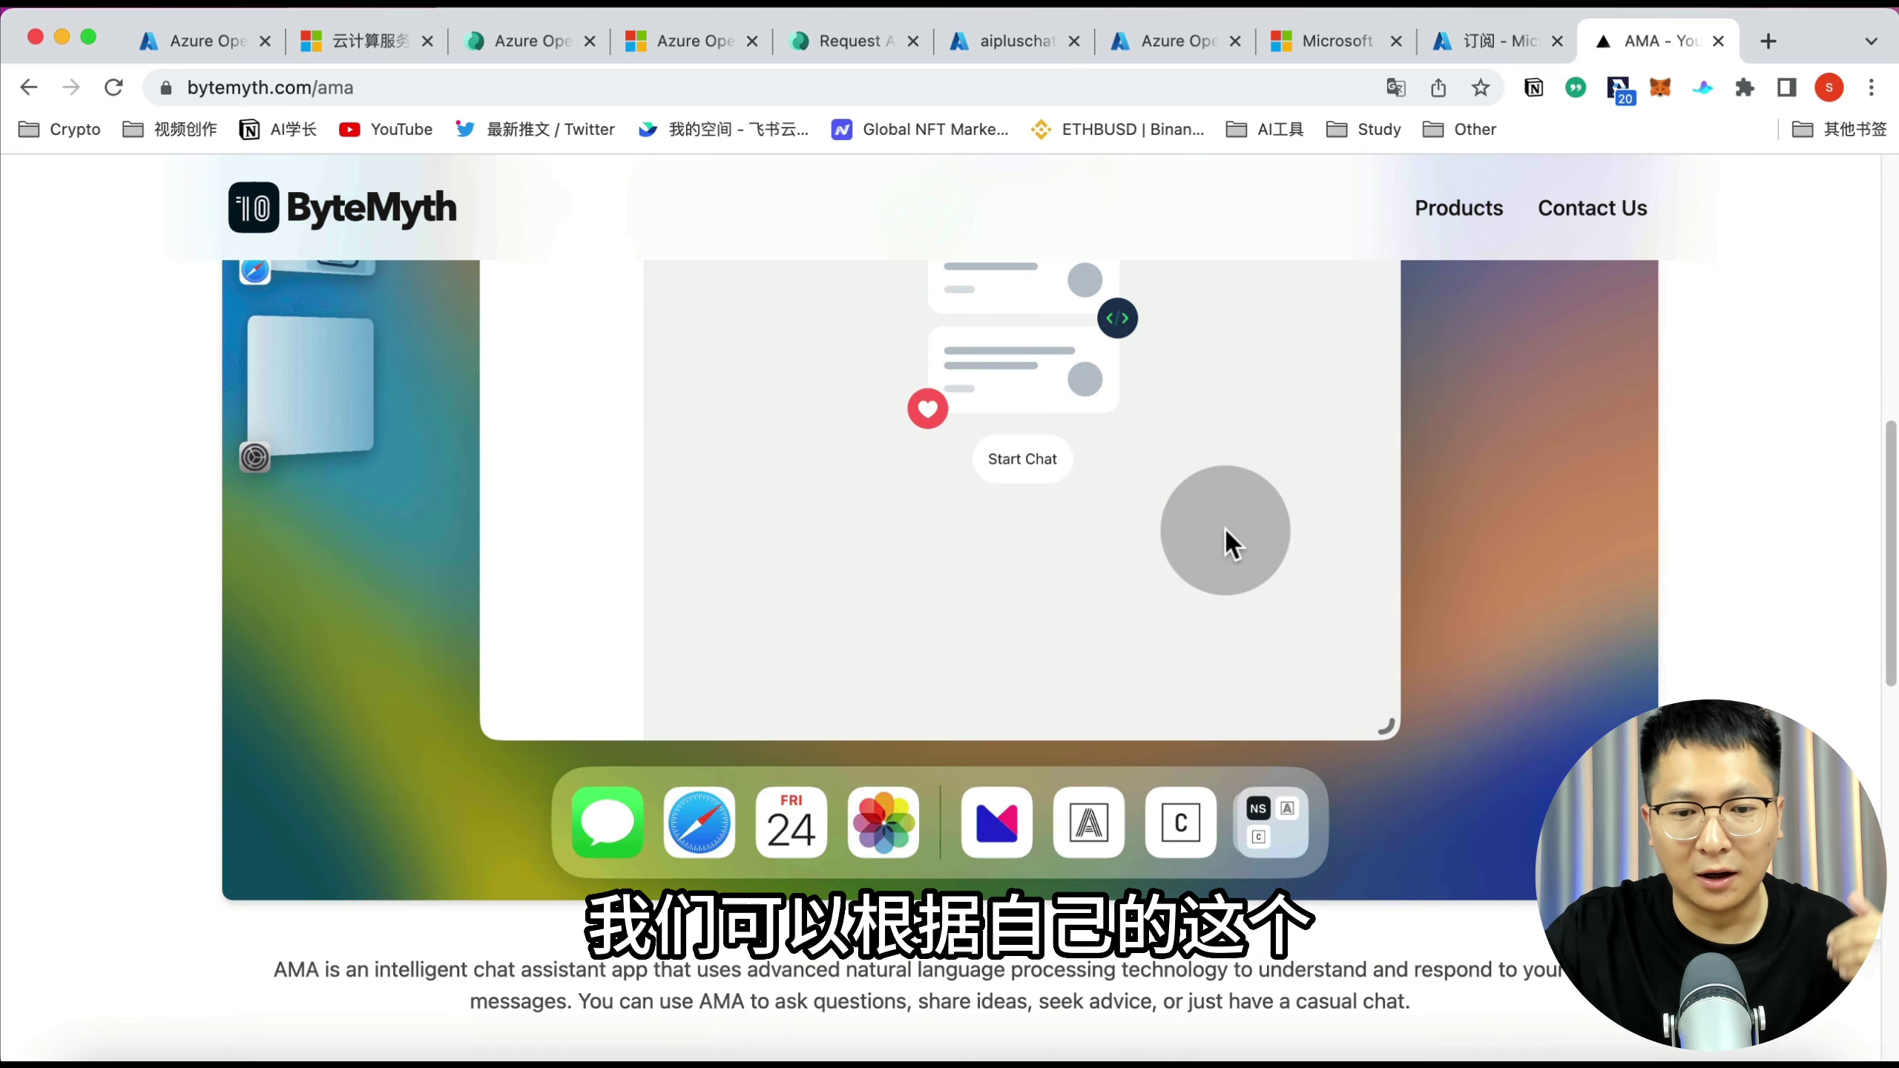
{"action": "scroll", "coordinate": [1226, 540], "scroll_direction": "down", "scroll_amount": 1}
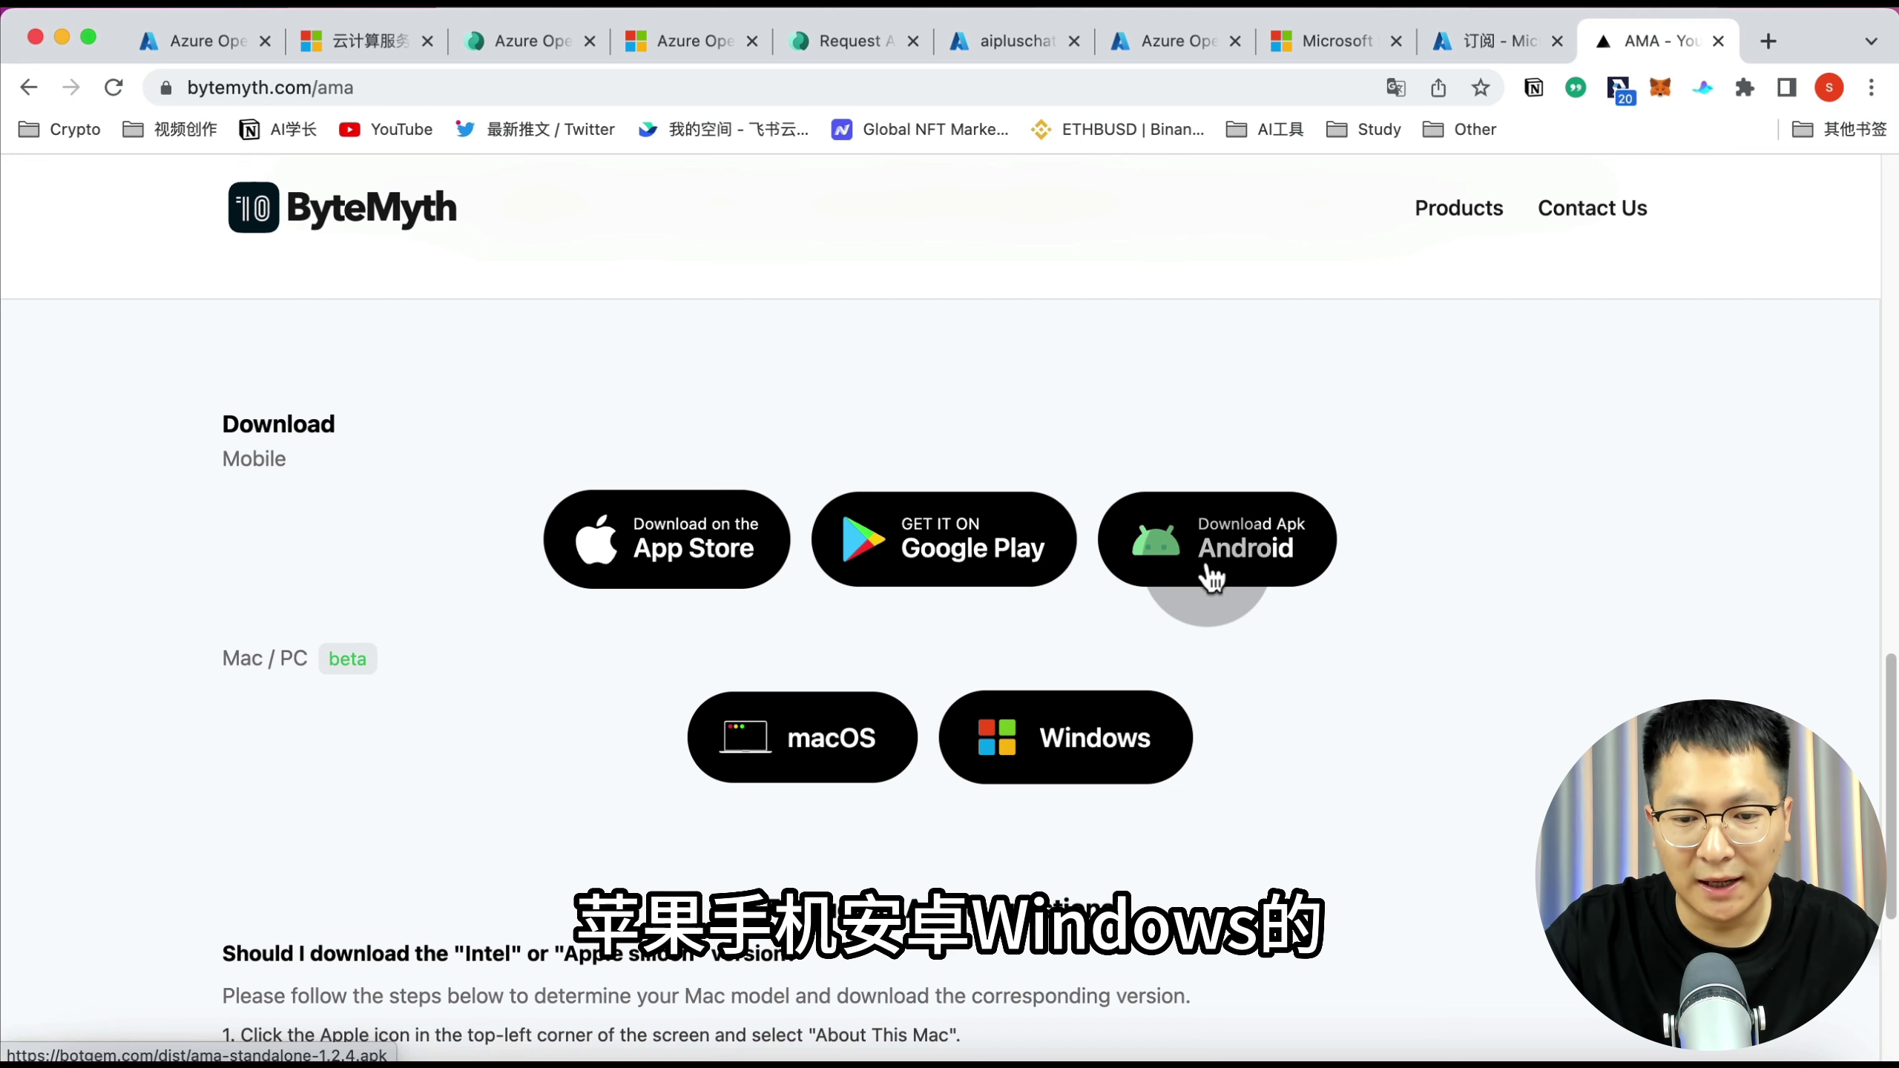
{"action": "mouse_move", "coordinate": [805, 763]}
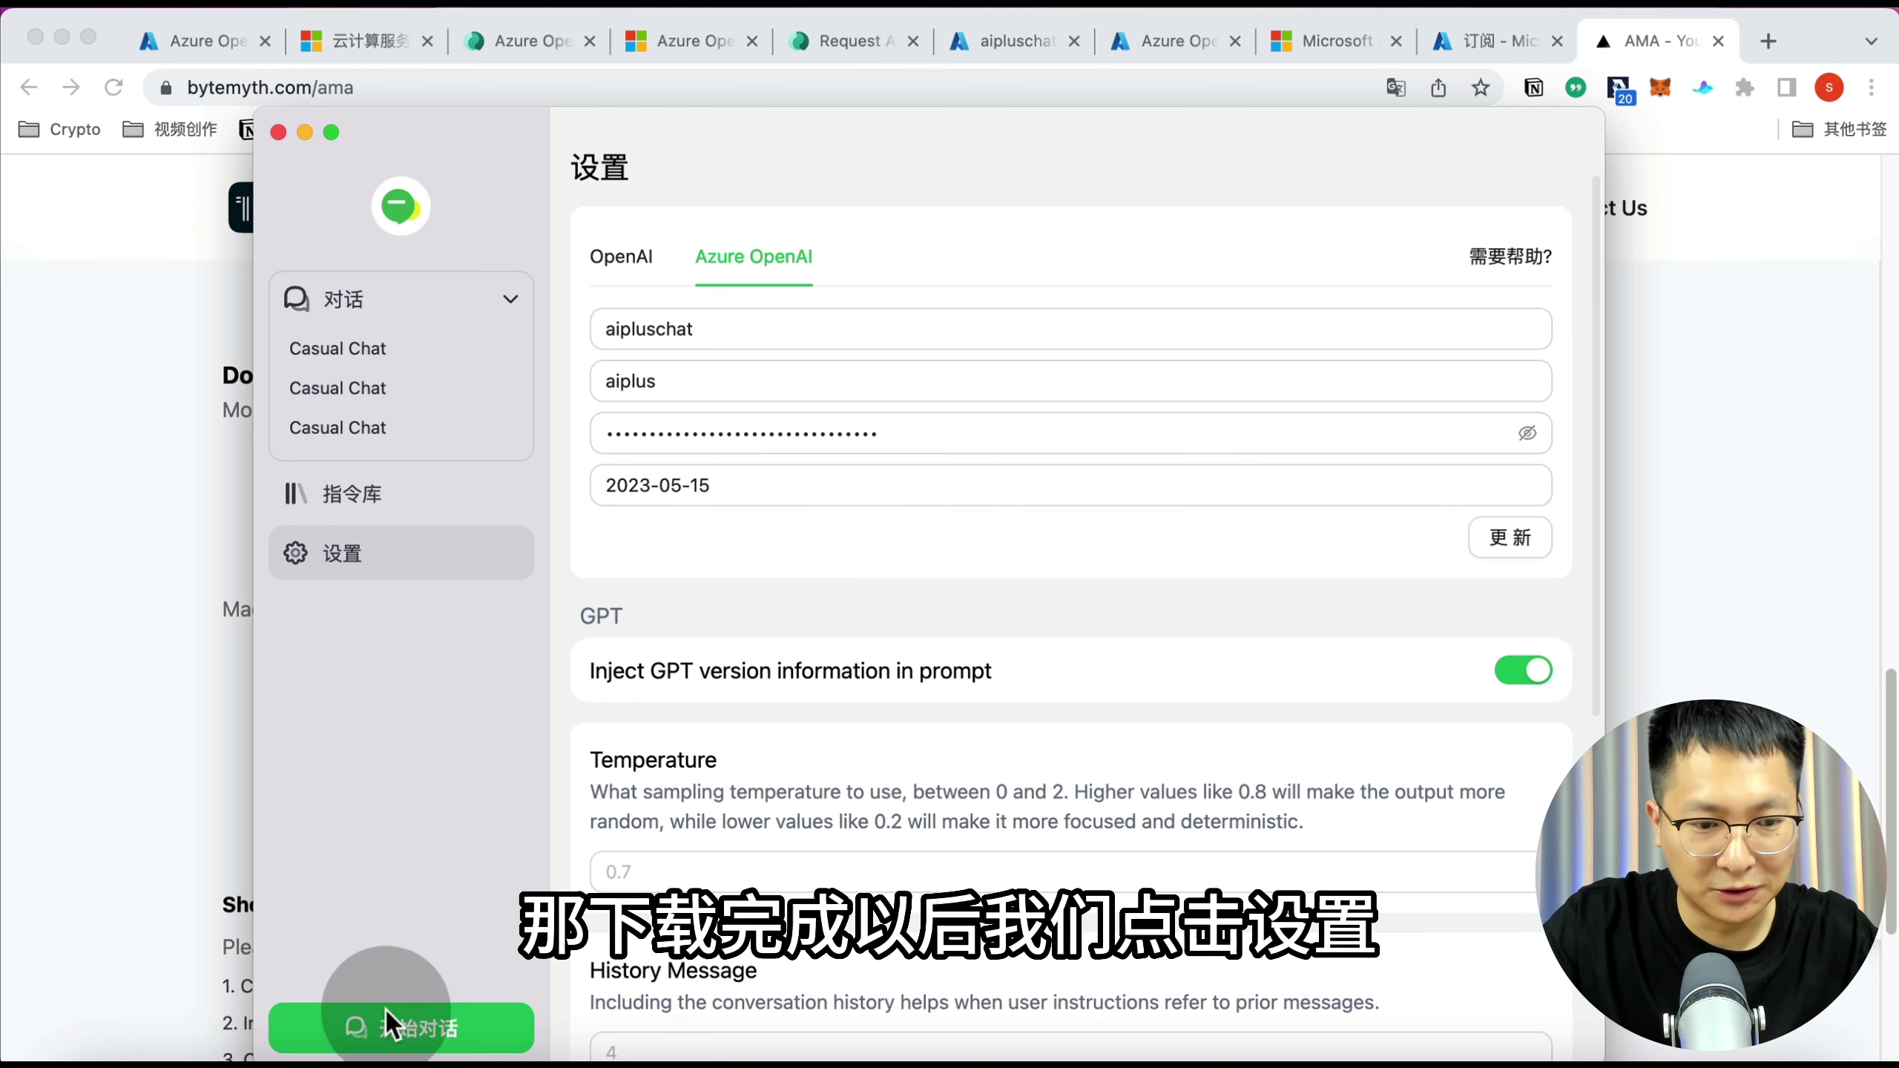
Switch to the AMA app and bring up the Azure OpenAI connection fields in its settings
{"action": "left_click", "coordinate": [377, 555]}
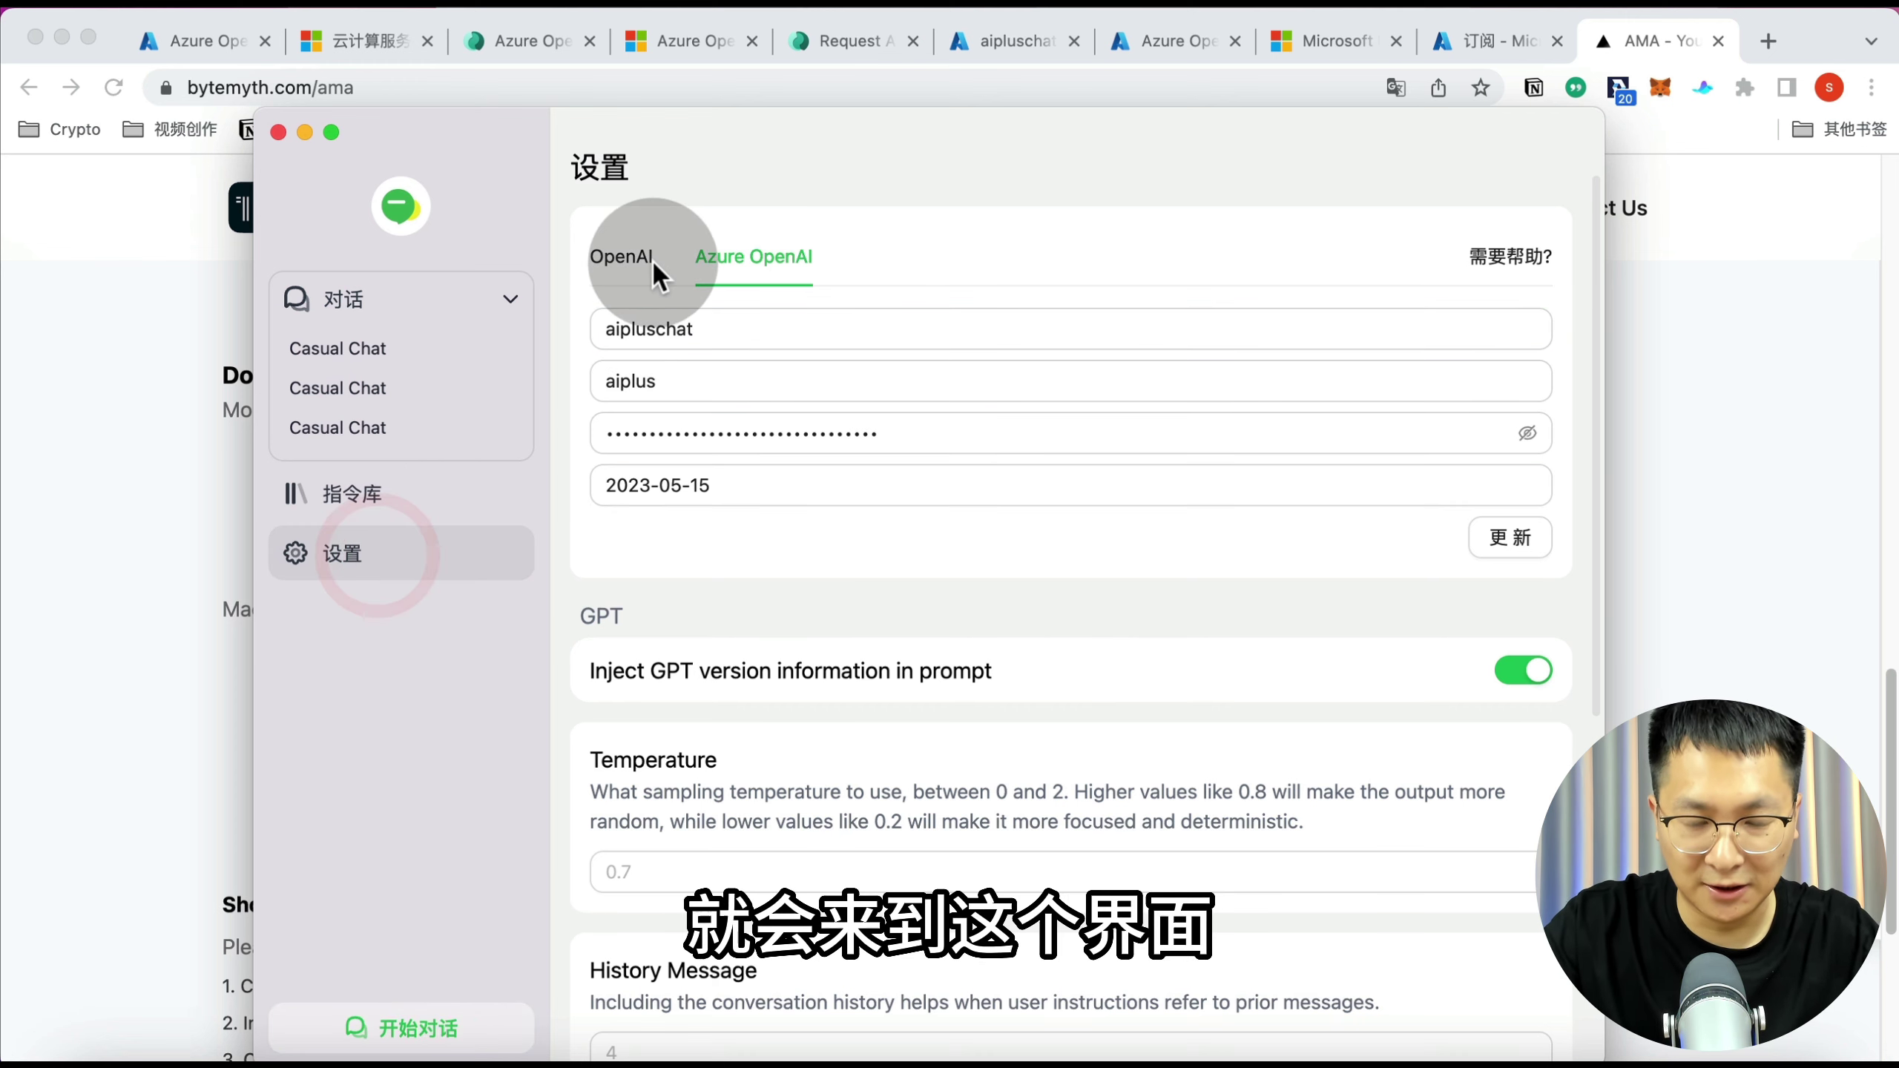
{"action": "left_click", "coordinate": [625, 257]}
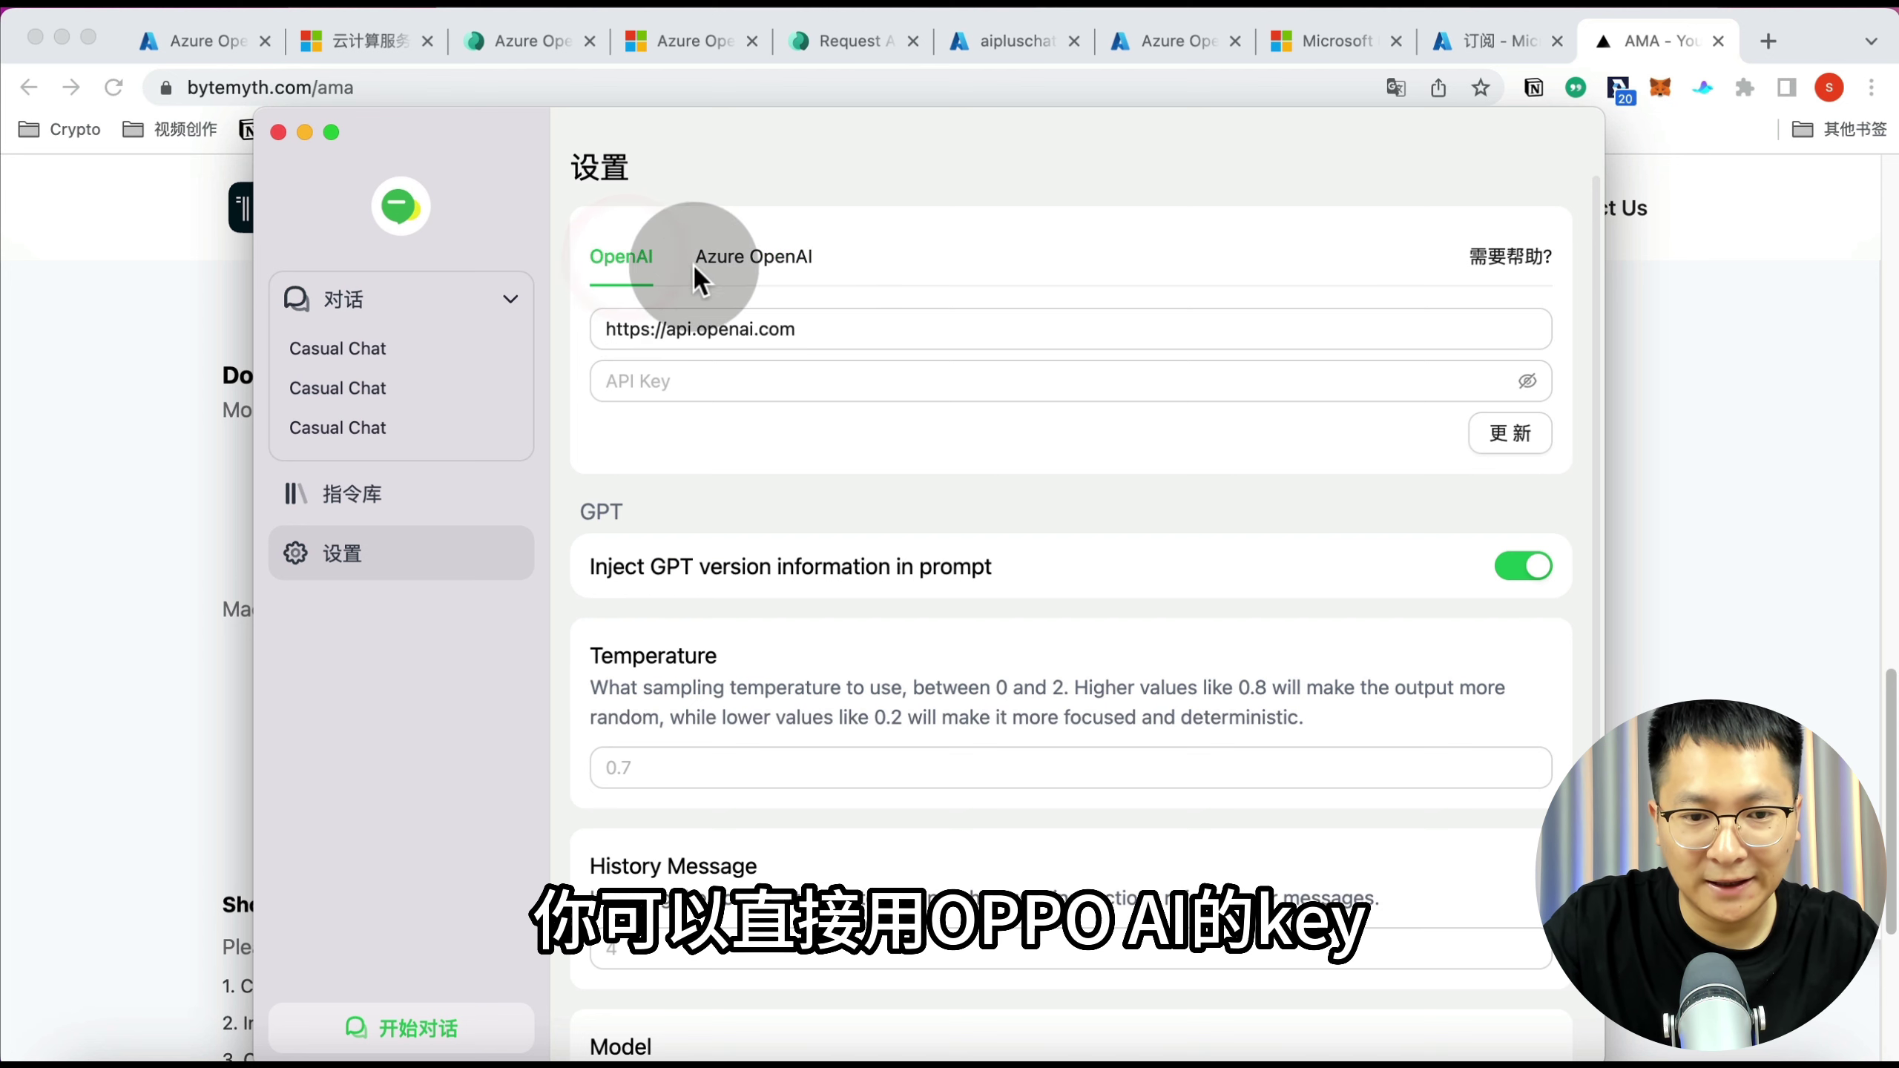
{"action": "left_click", "coordinate": [724, 256]}
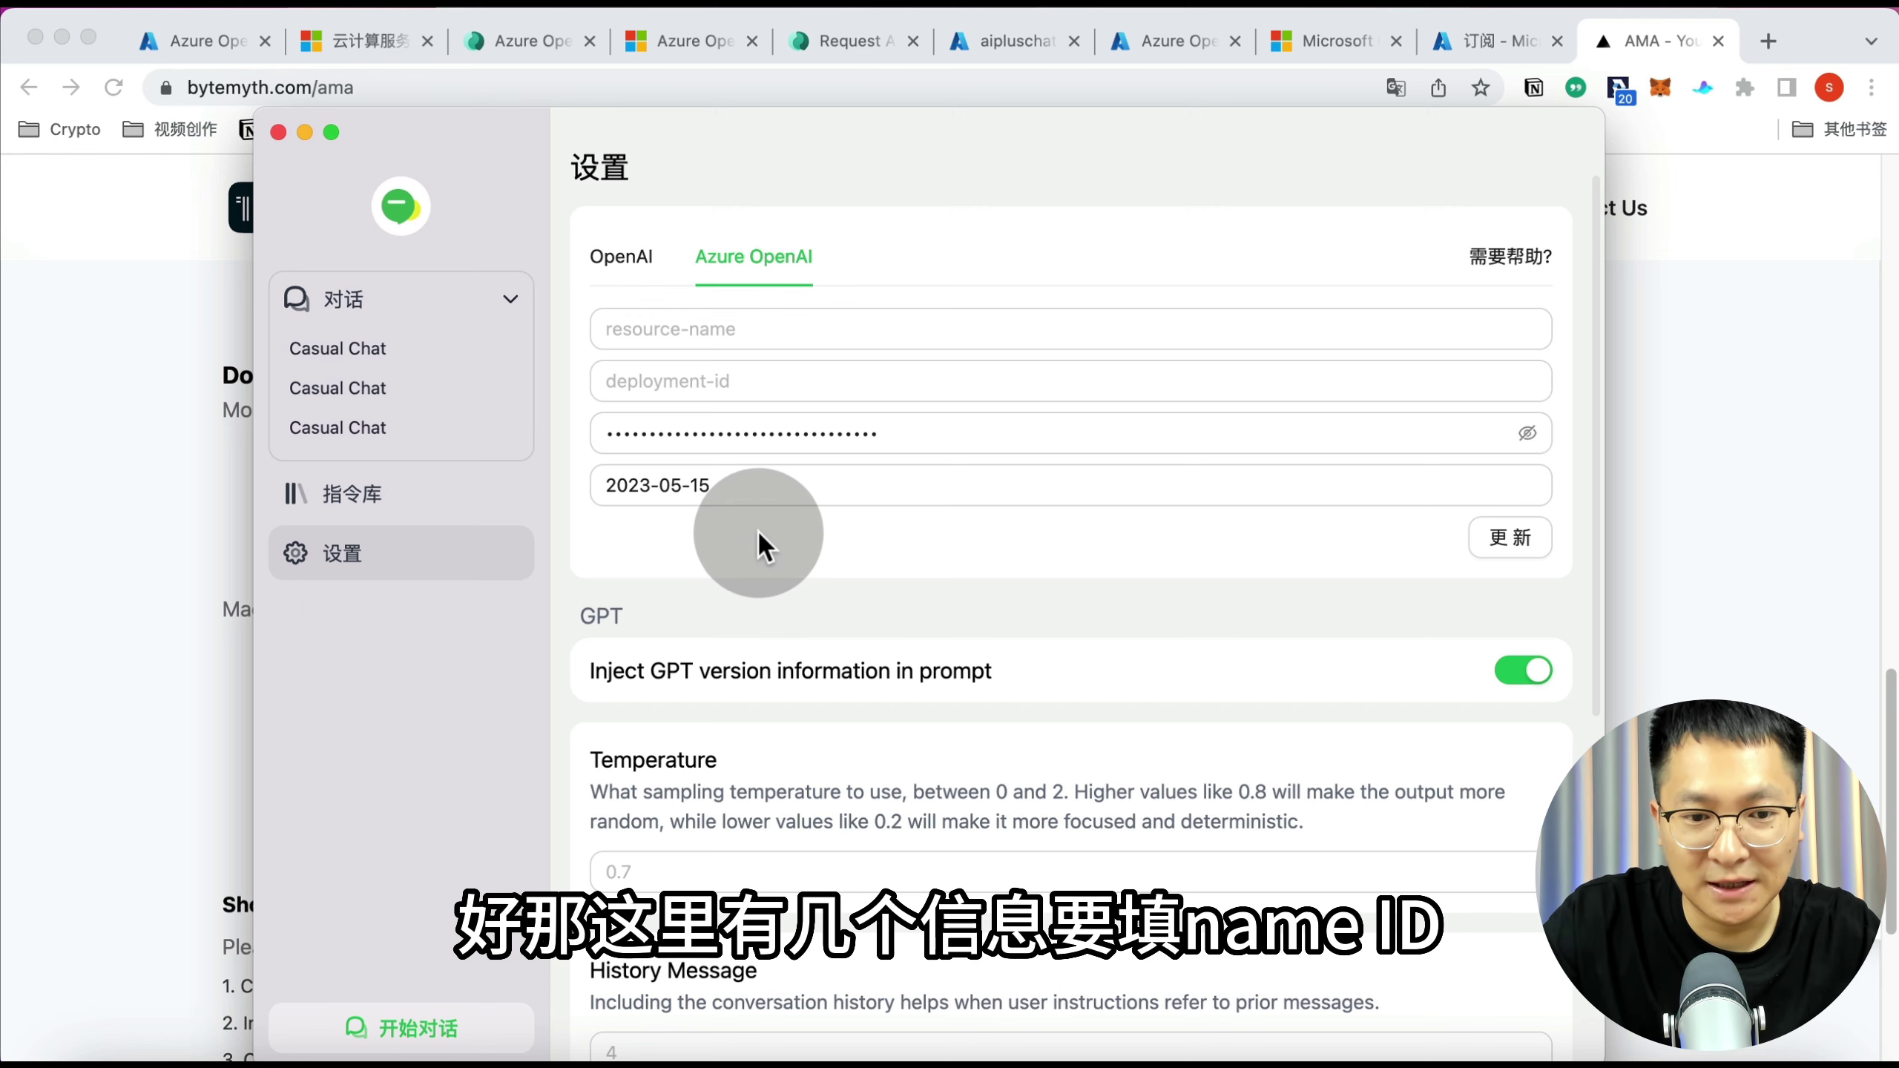
{"action": "left_click", "coordinate": [770, 327]}
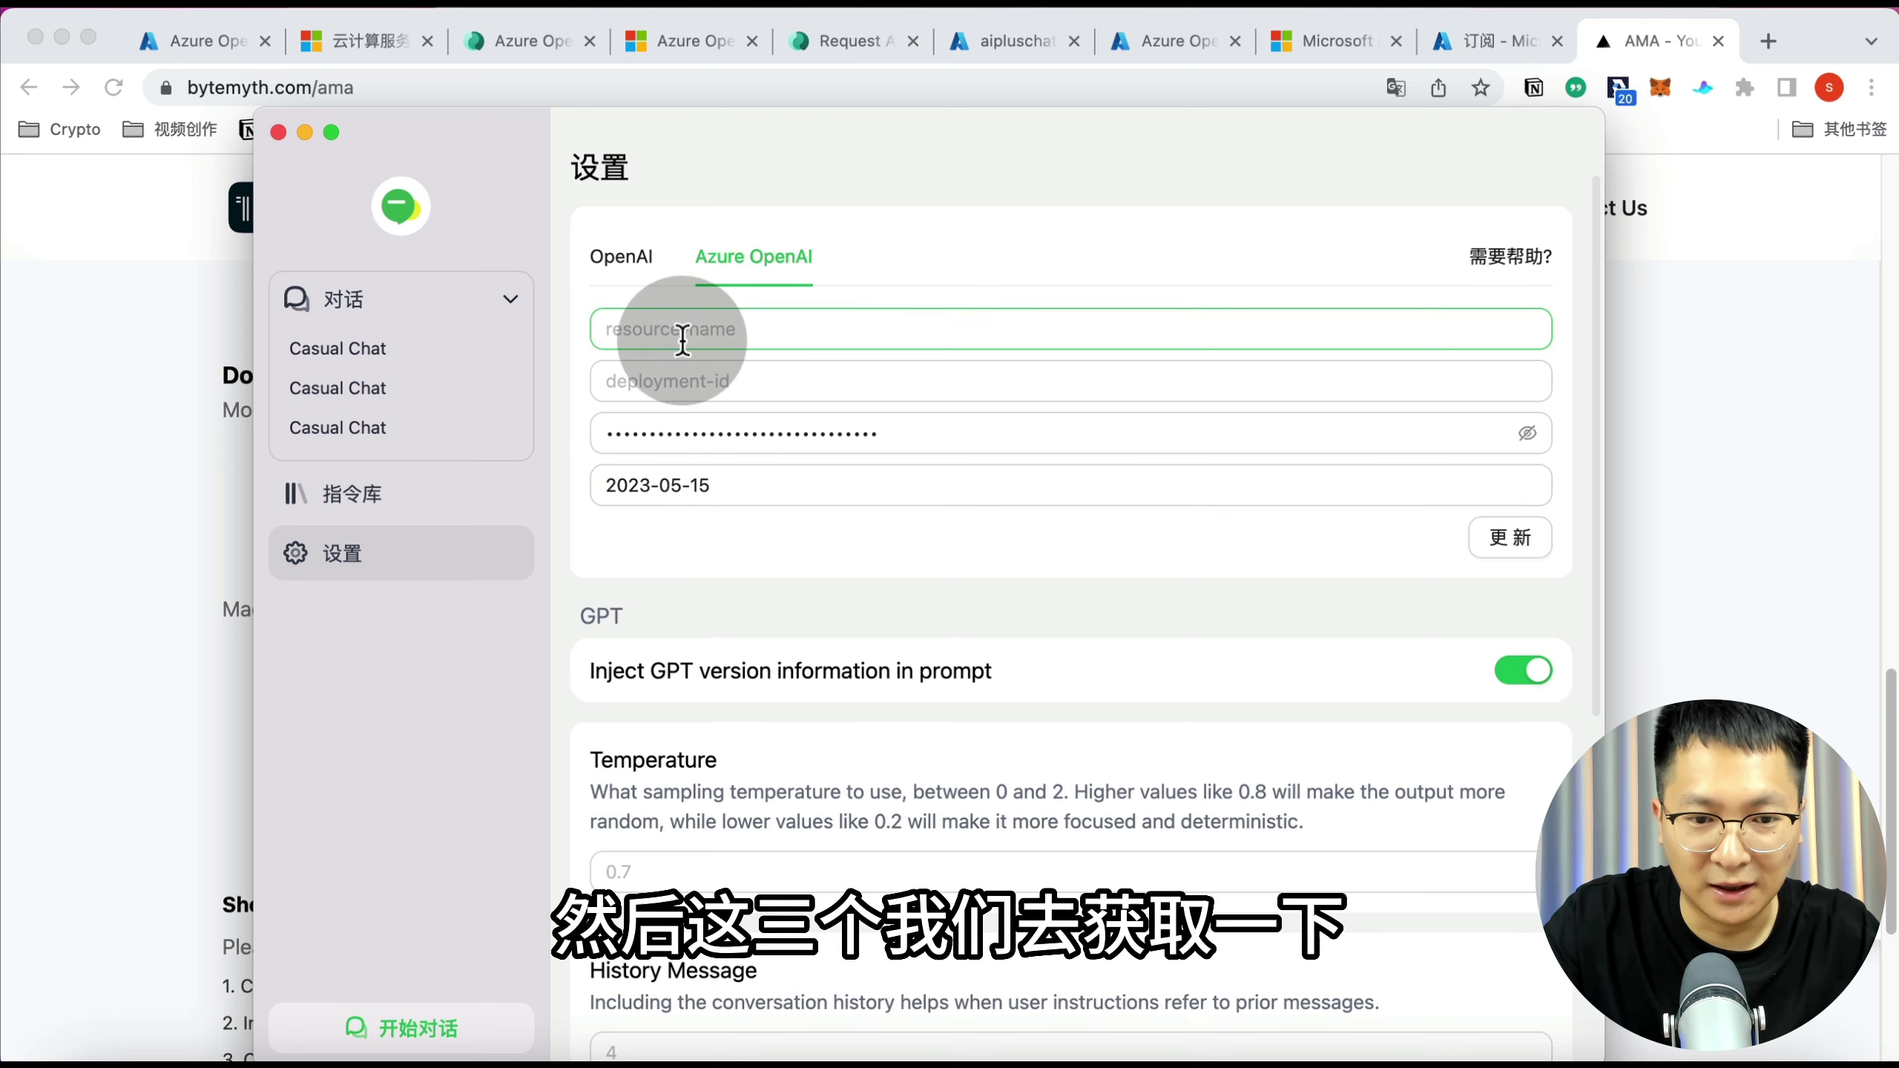
Copy the resource name aipluschat from the Azure portal into the resource-name field of AMA's Azure OpenAI settings
{"action": "left_click", "coordinate": [1765, 400]}
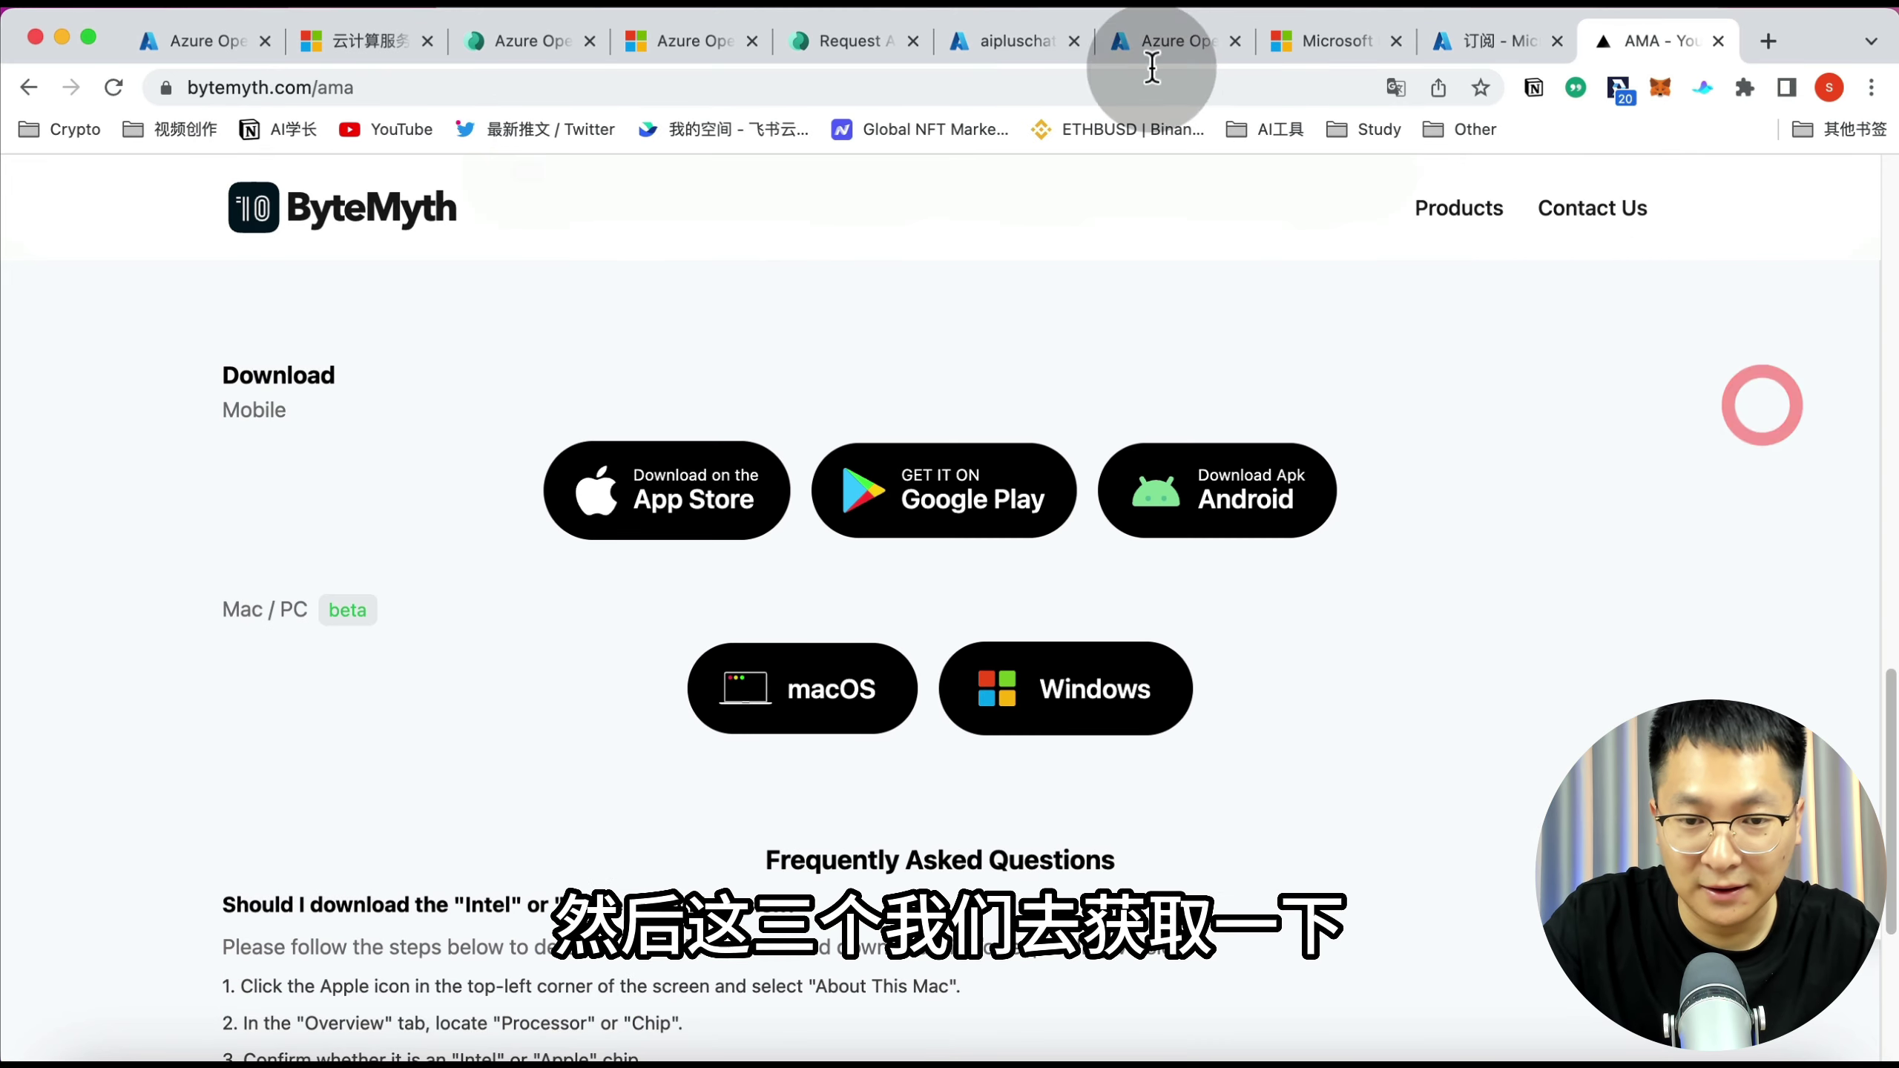
{"action": "left_click", "coordinate": [1017, 40]}
{"action": "double_click", "coordinate": [179, 275]}
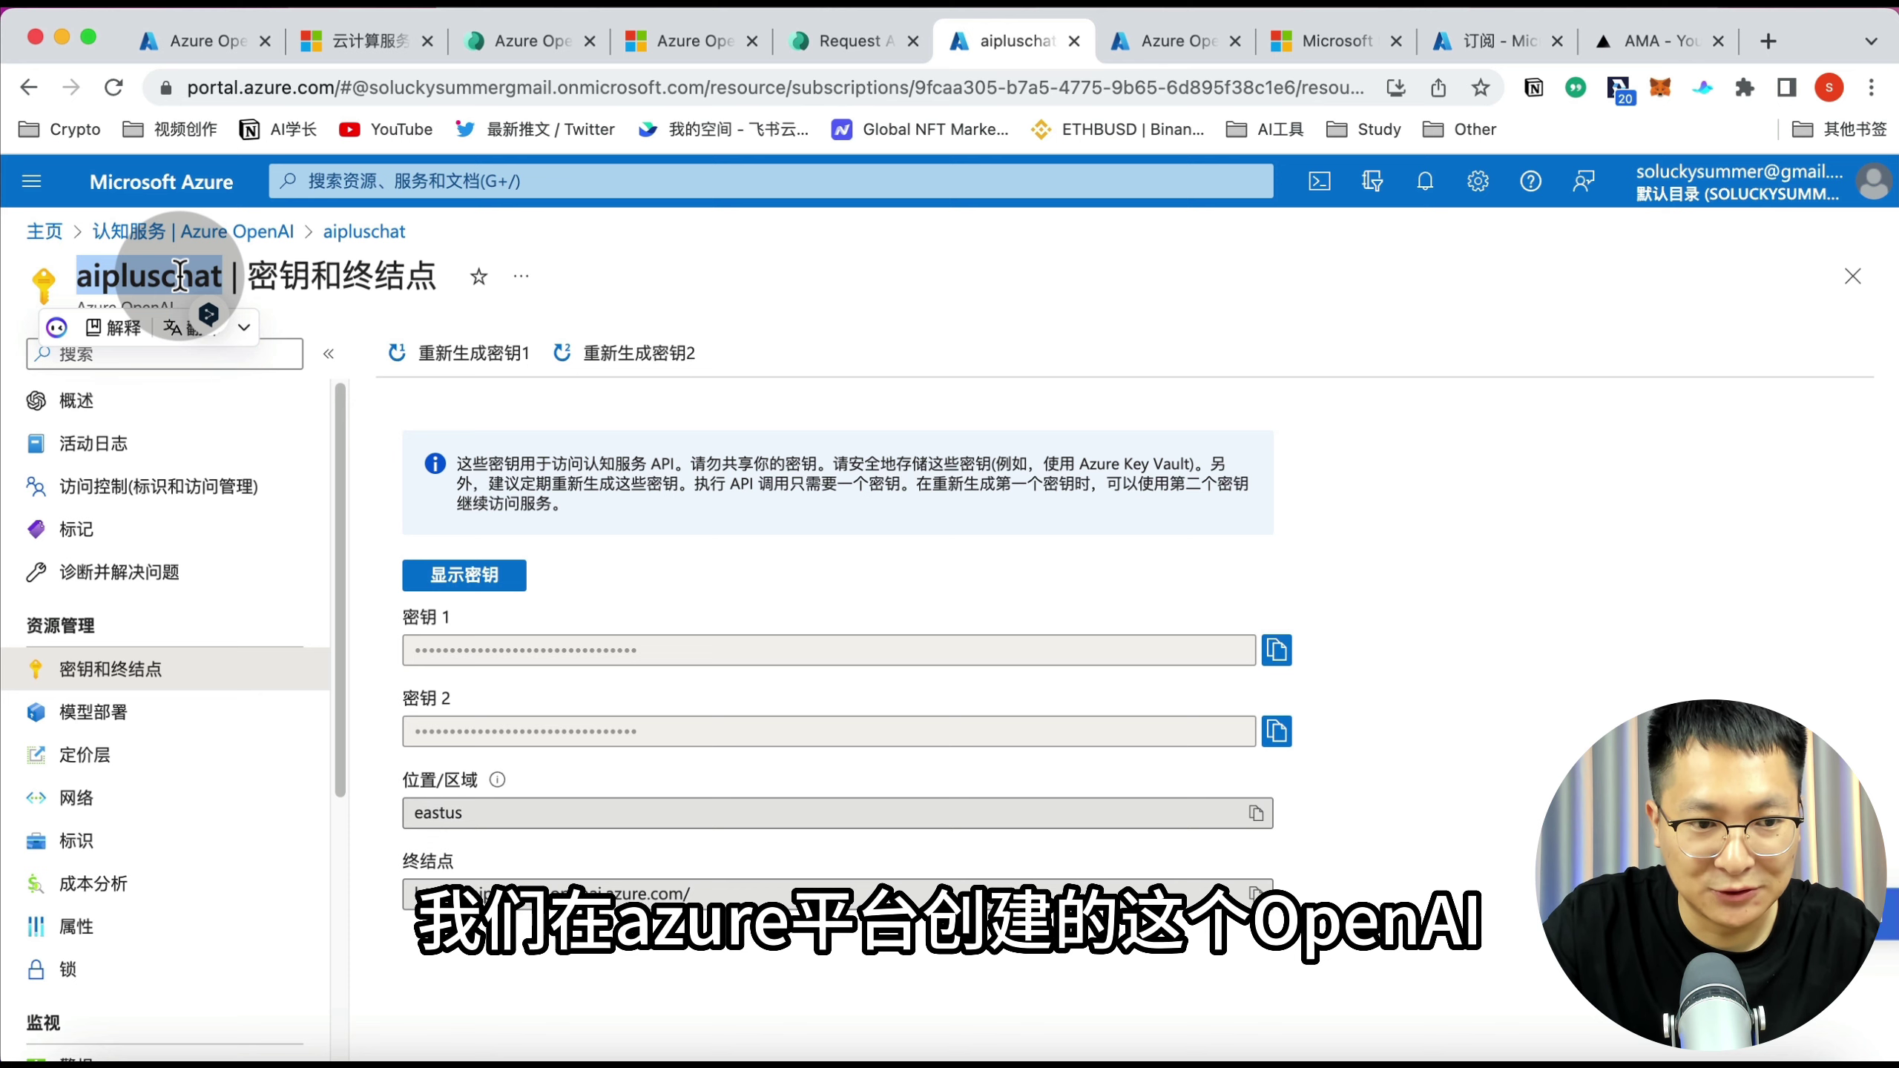
{"action": "key", "text": "super+c"}
{"action": "key", "text": "super+Tab"}
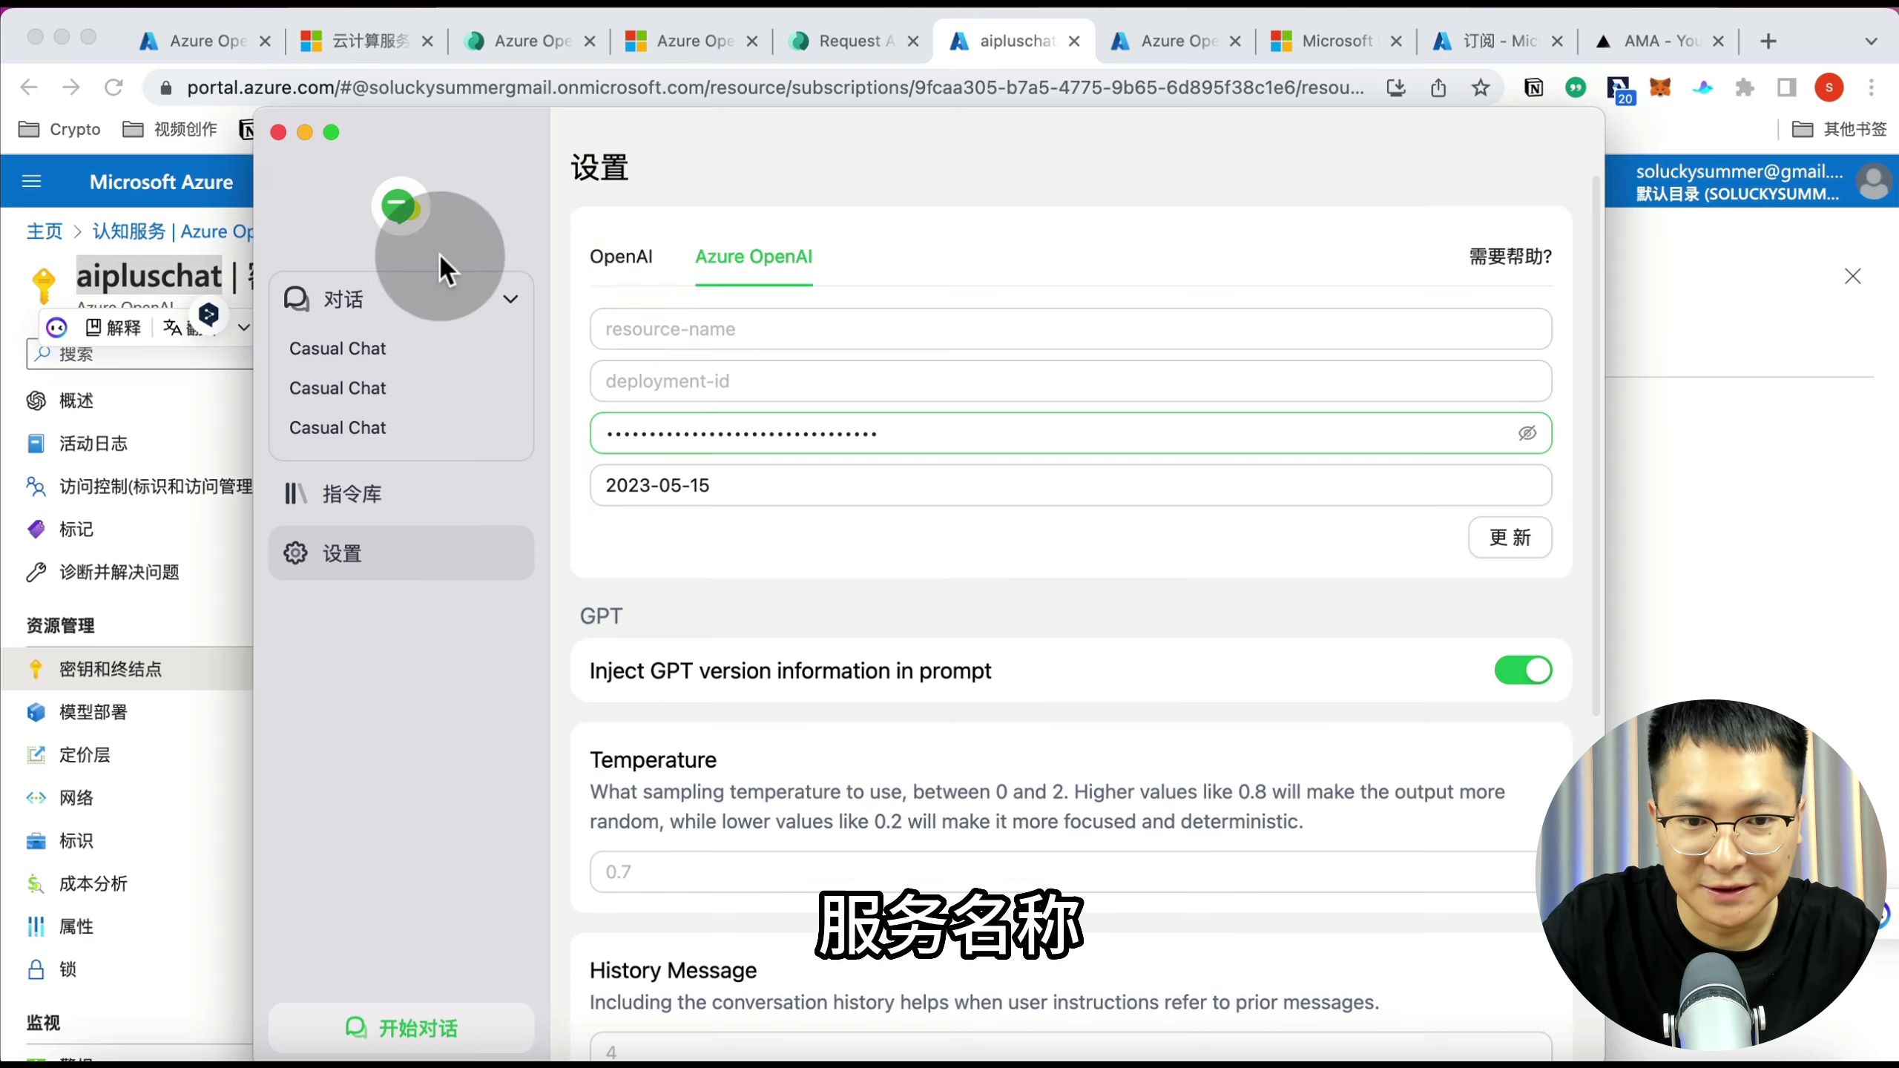
{"action": "left_click", "coordinate": [710, 327]}
{"action": "key", "text": "super+v"}
Copy the deployment name aiplus from Azure OpenAI Studio into AMA's deployment-id field
{"action": "key", "text": "super+Tab"}
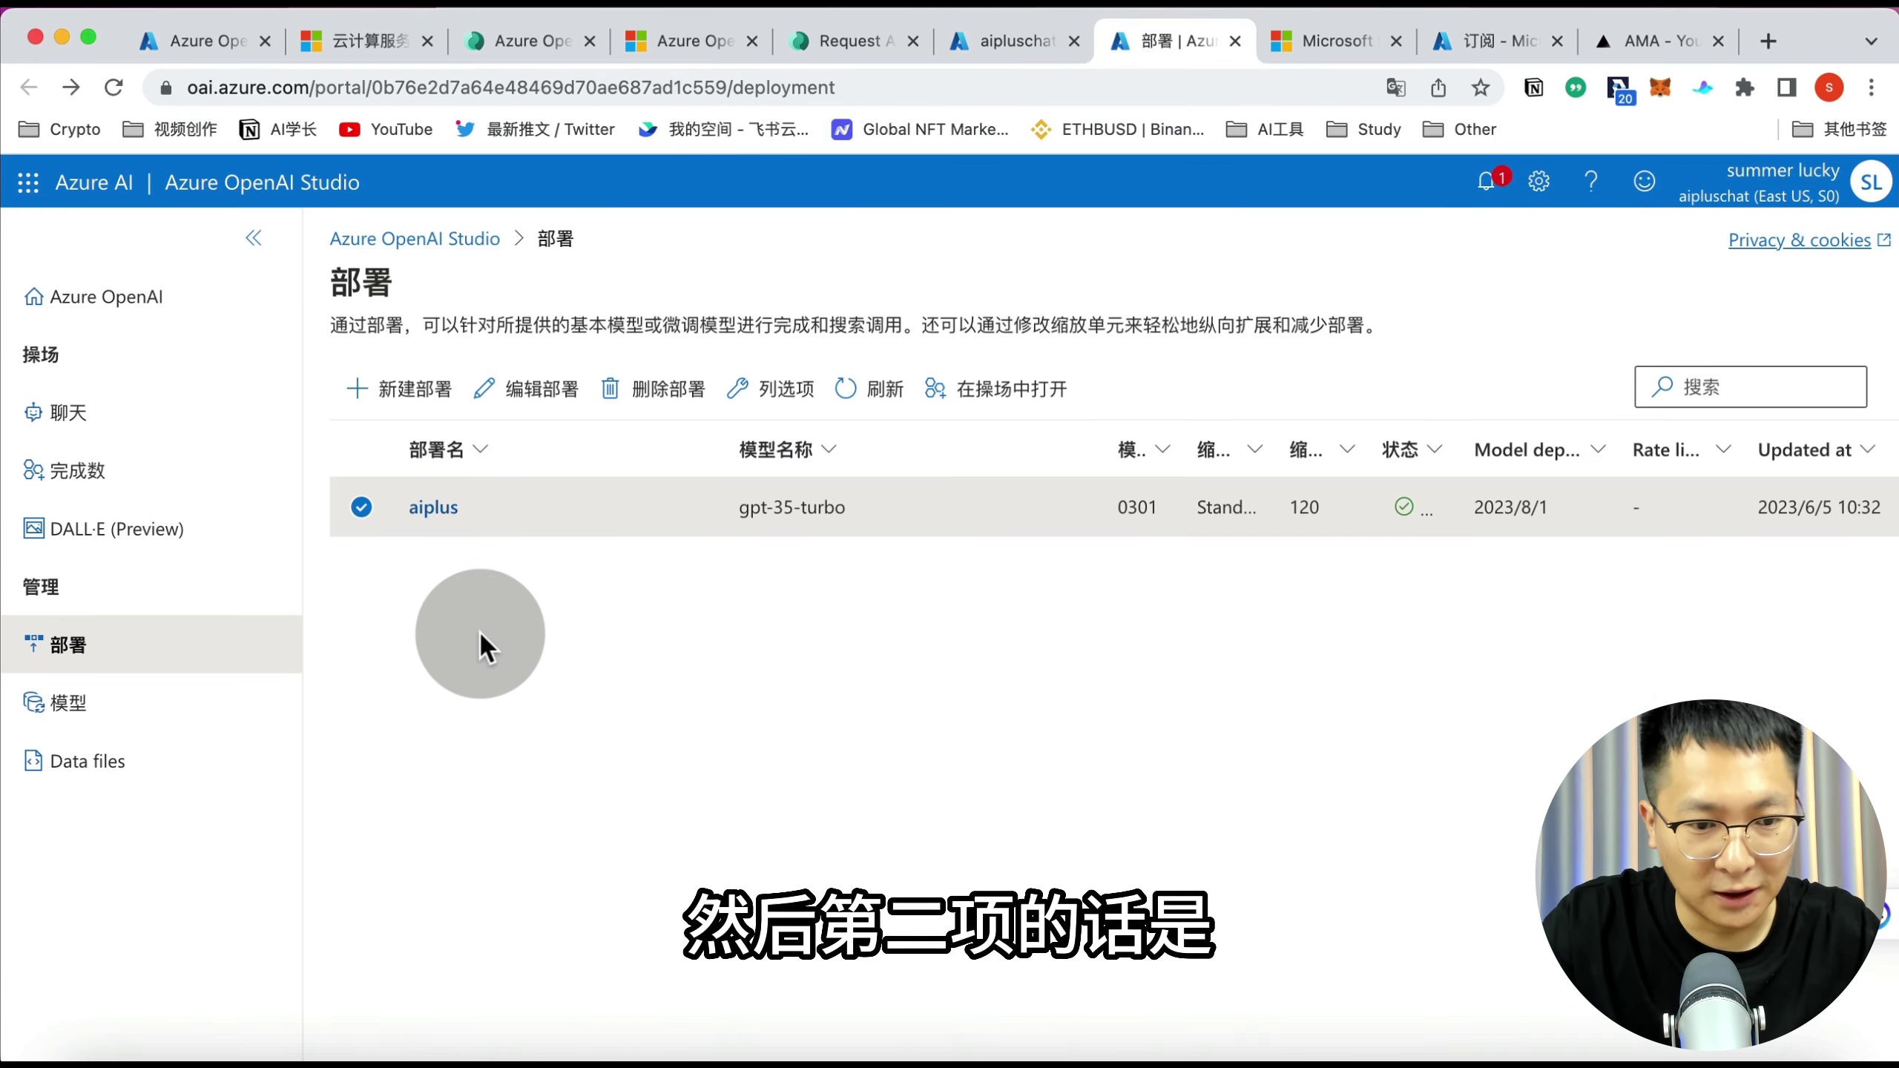
{"action": "left_click", "coordinate": [473, 662]}
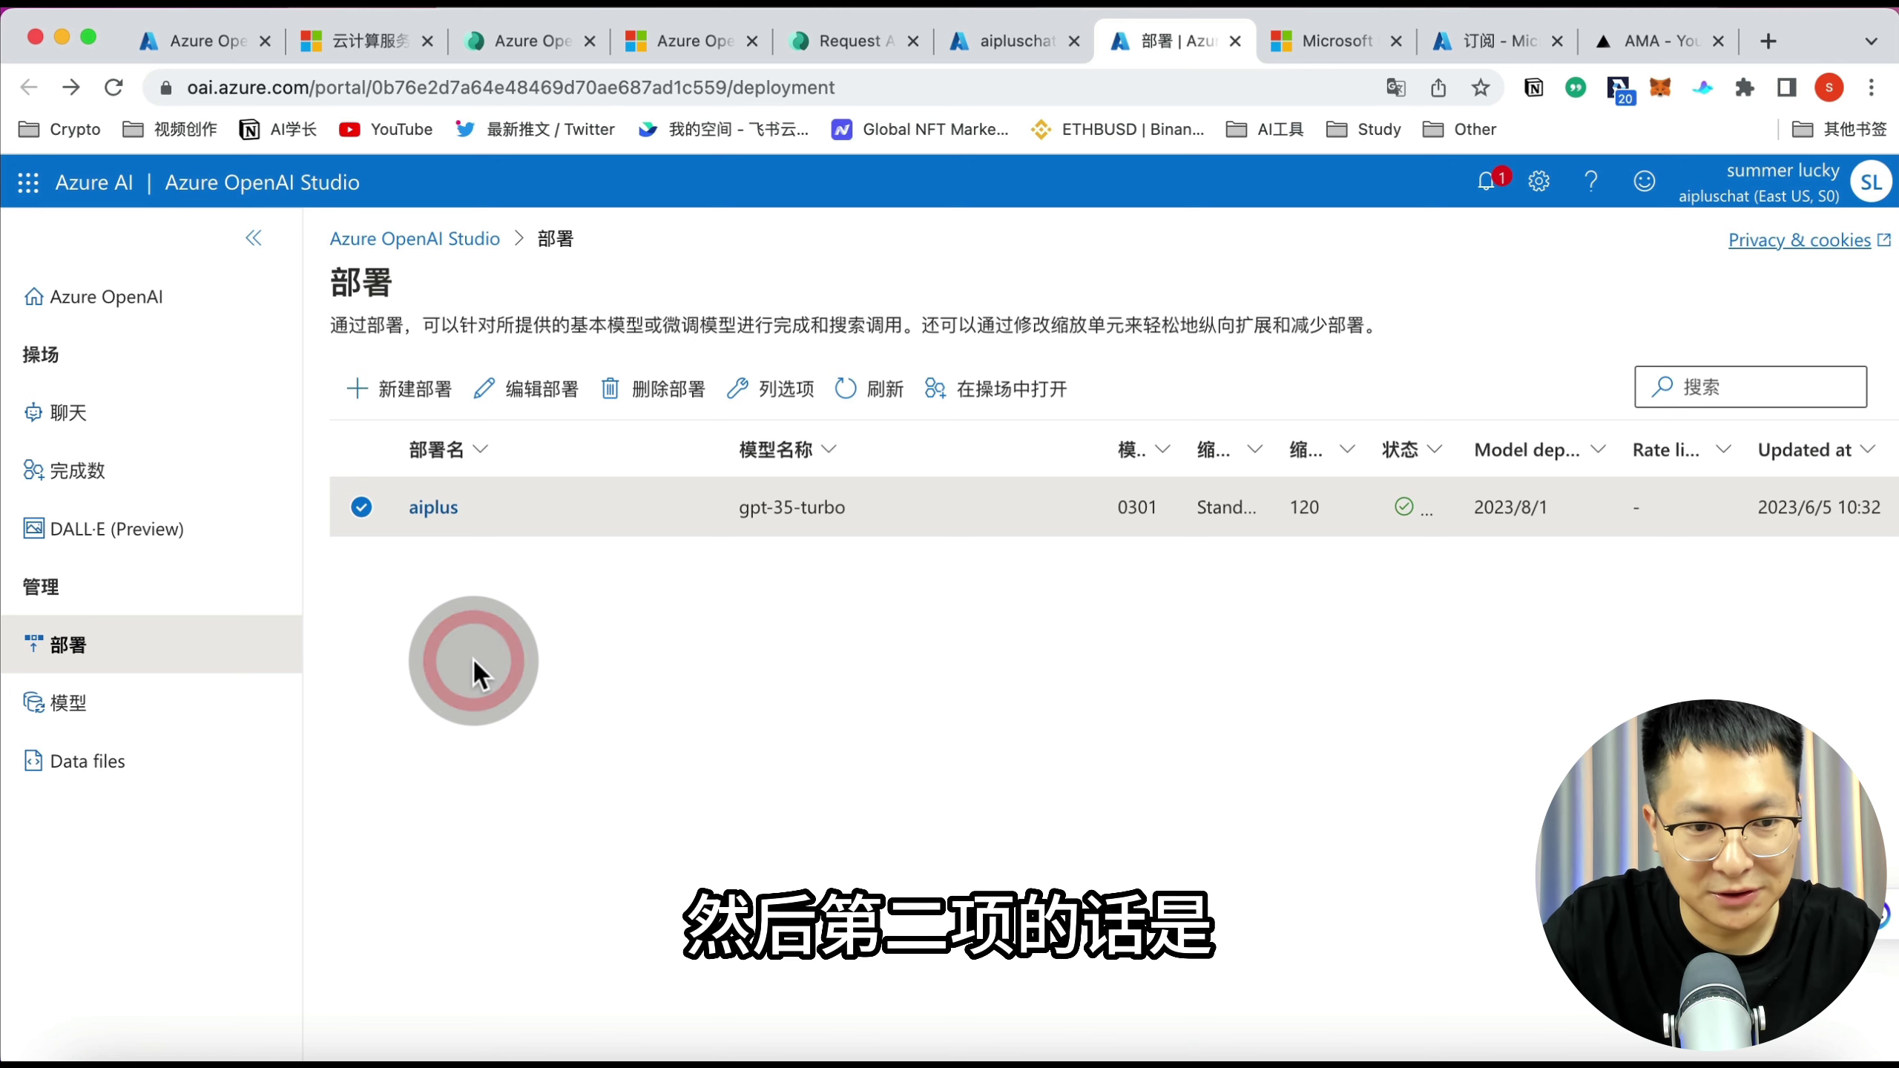
{"action": "double_click", "coordinate": [434, 509]}
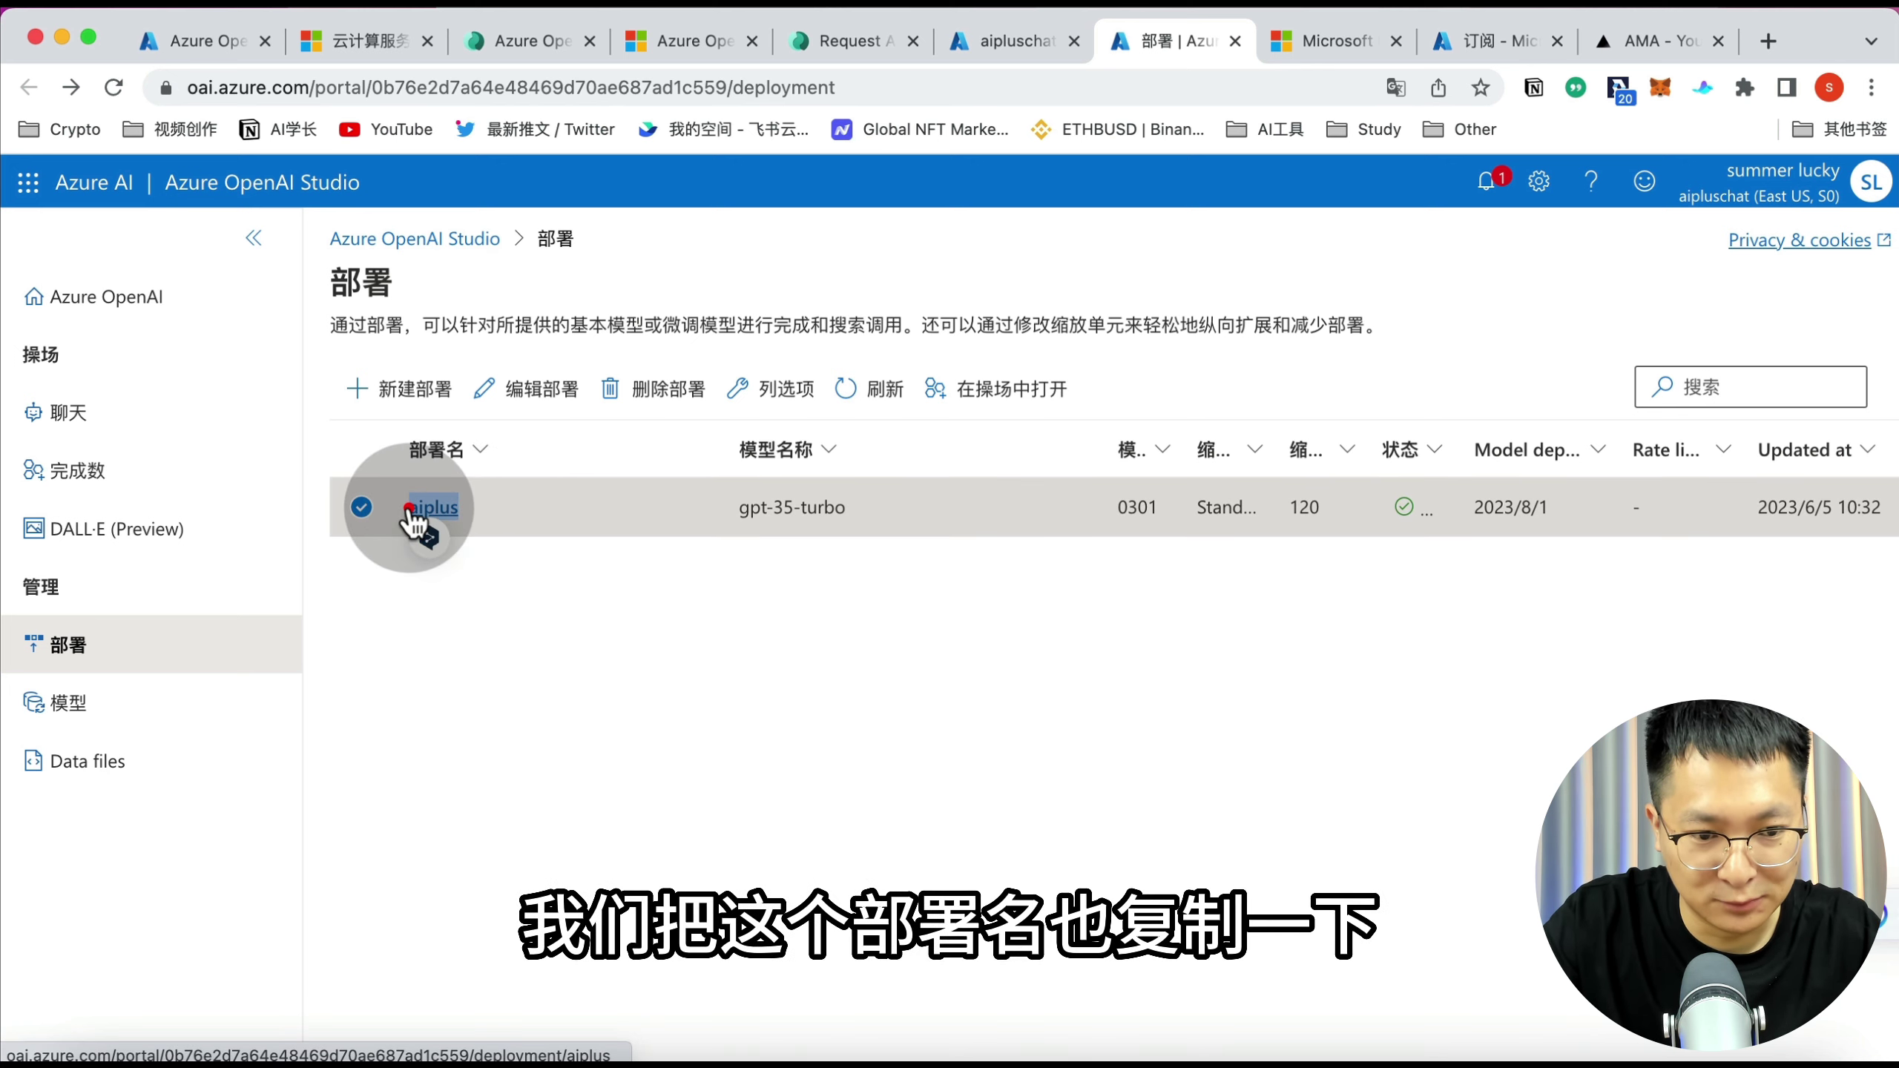
{"action": "key", "text": "super+c"}
{"action": "key", "text": "super+Tab"}
{"action": "left_click", "coordinate": [882, 388]}
{"action": "key", "text": "super+v"}
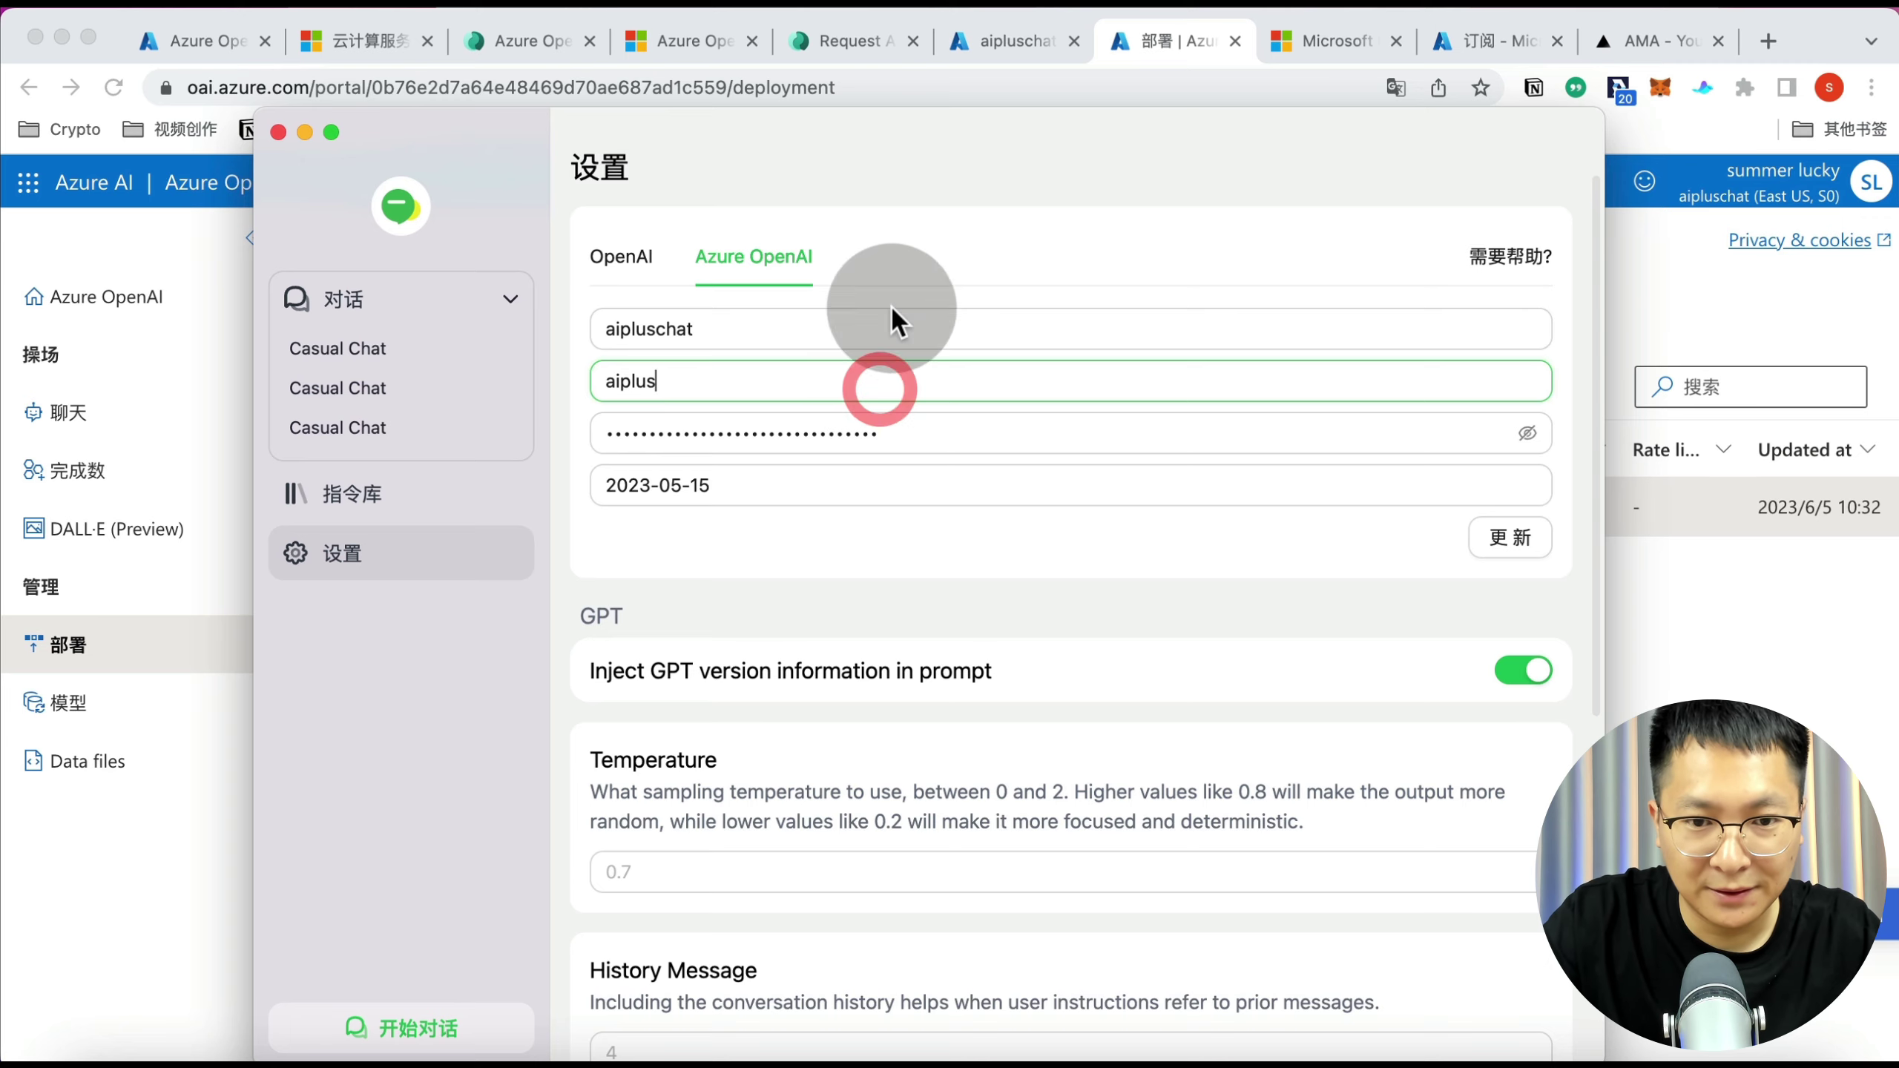
Copy 密钥 1 from the aipluschat resource's 密钥和终结点 page and replace the API key in AMA's Azure OpenAI settings with it
{"action": "key", "text": "super+Tab"}
{"action": "left_click", "coordinate": [1008, 41]}
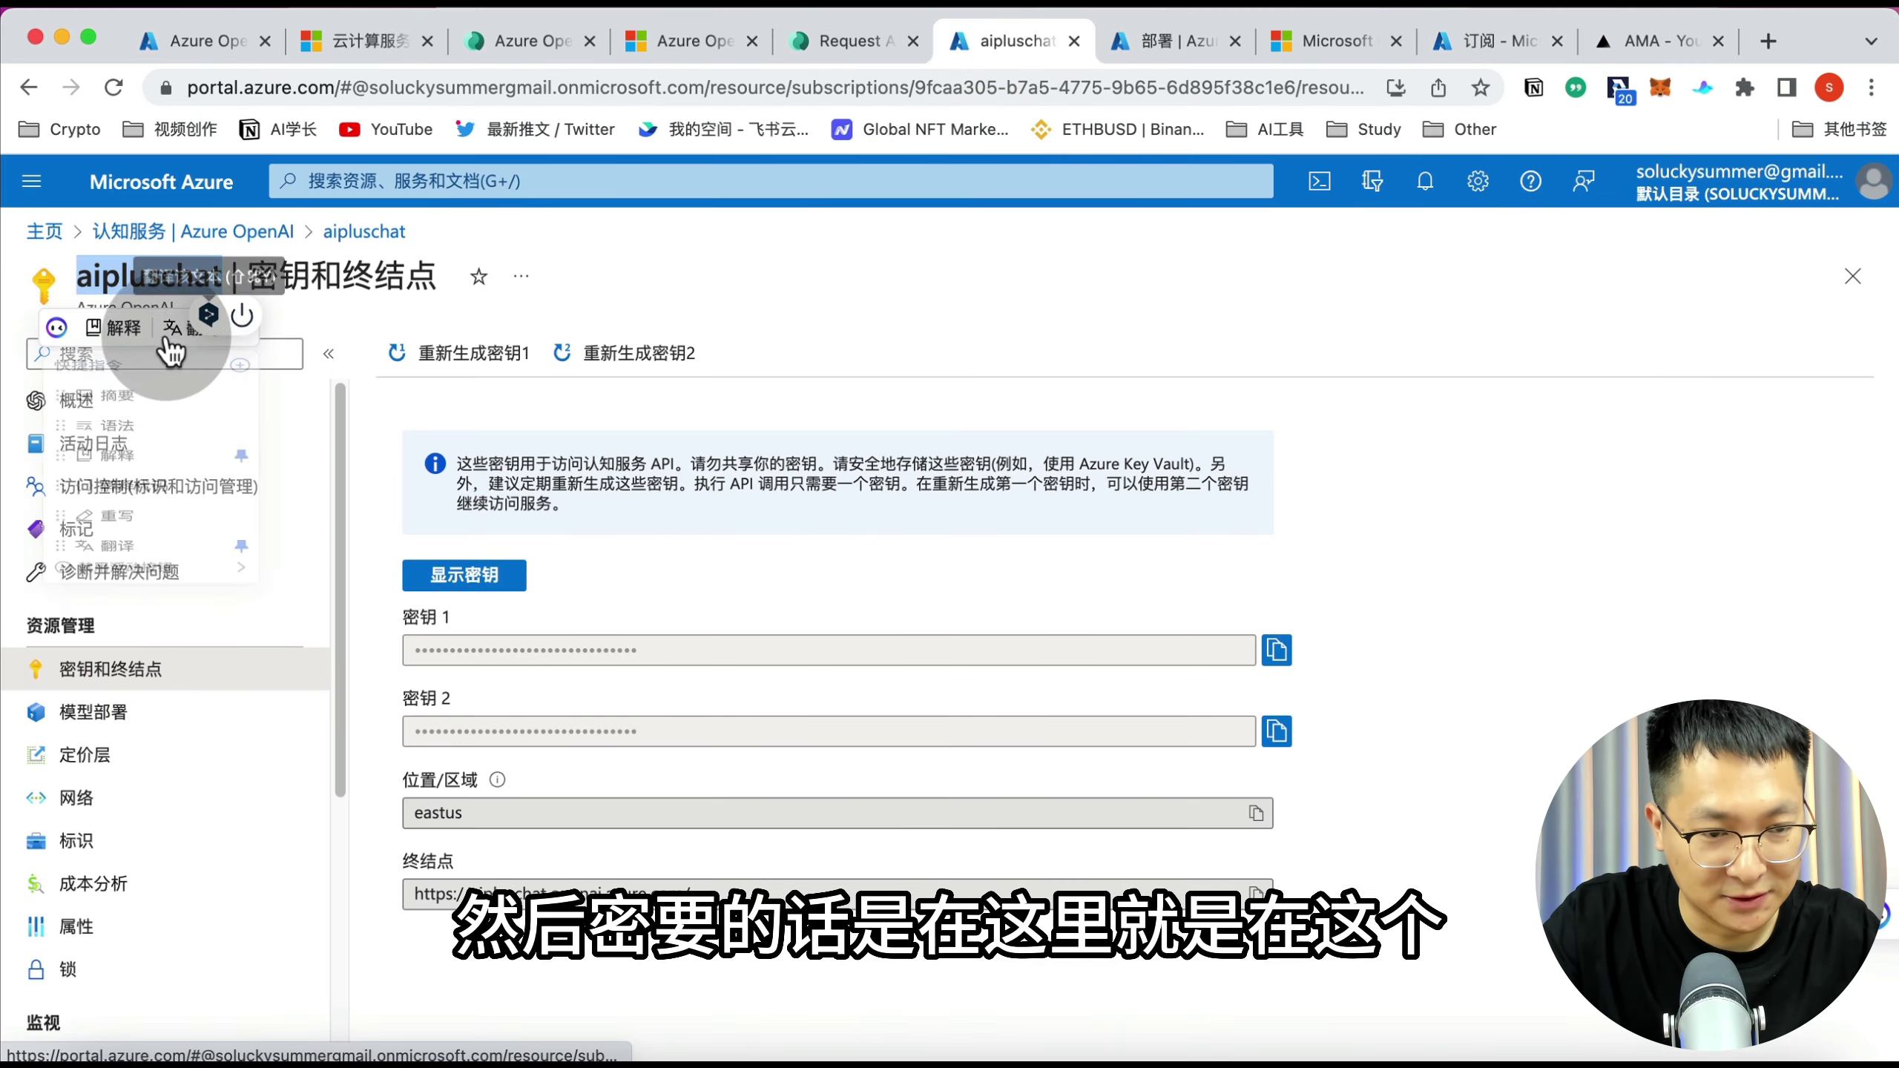
{"action": "left_click", "coordinate": [141, 665]}
{"action": "left_click", "coordinate": [1276, 648]}
{"action": "key", "text": "super+Tab"}
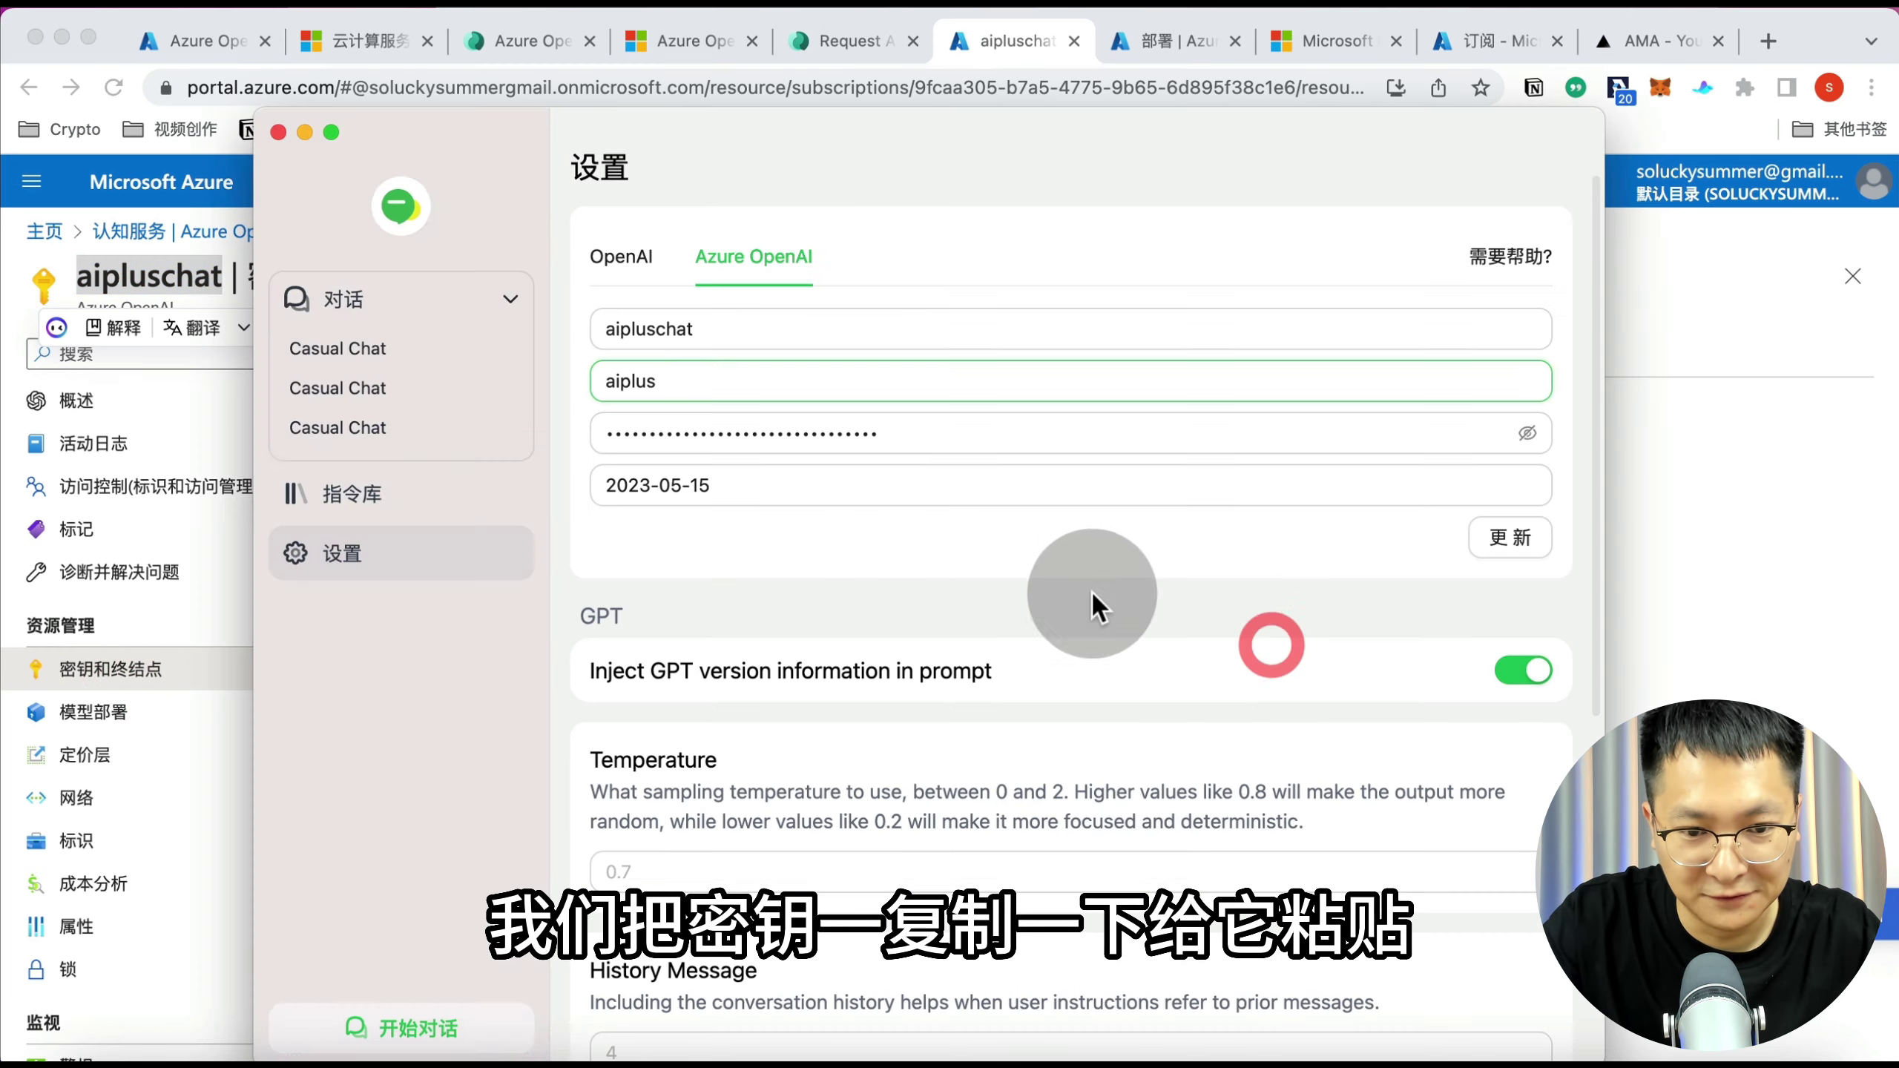
{"action": "left_click", "coordinate": [949, 439]}
{"action": "key", "text": "super+a"}
{"action": "key", "text": "super+v"}
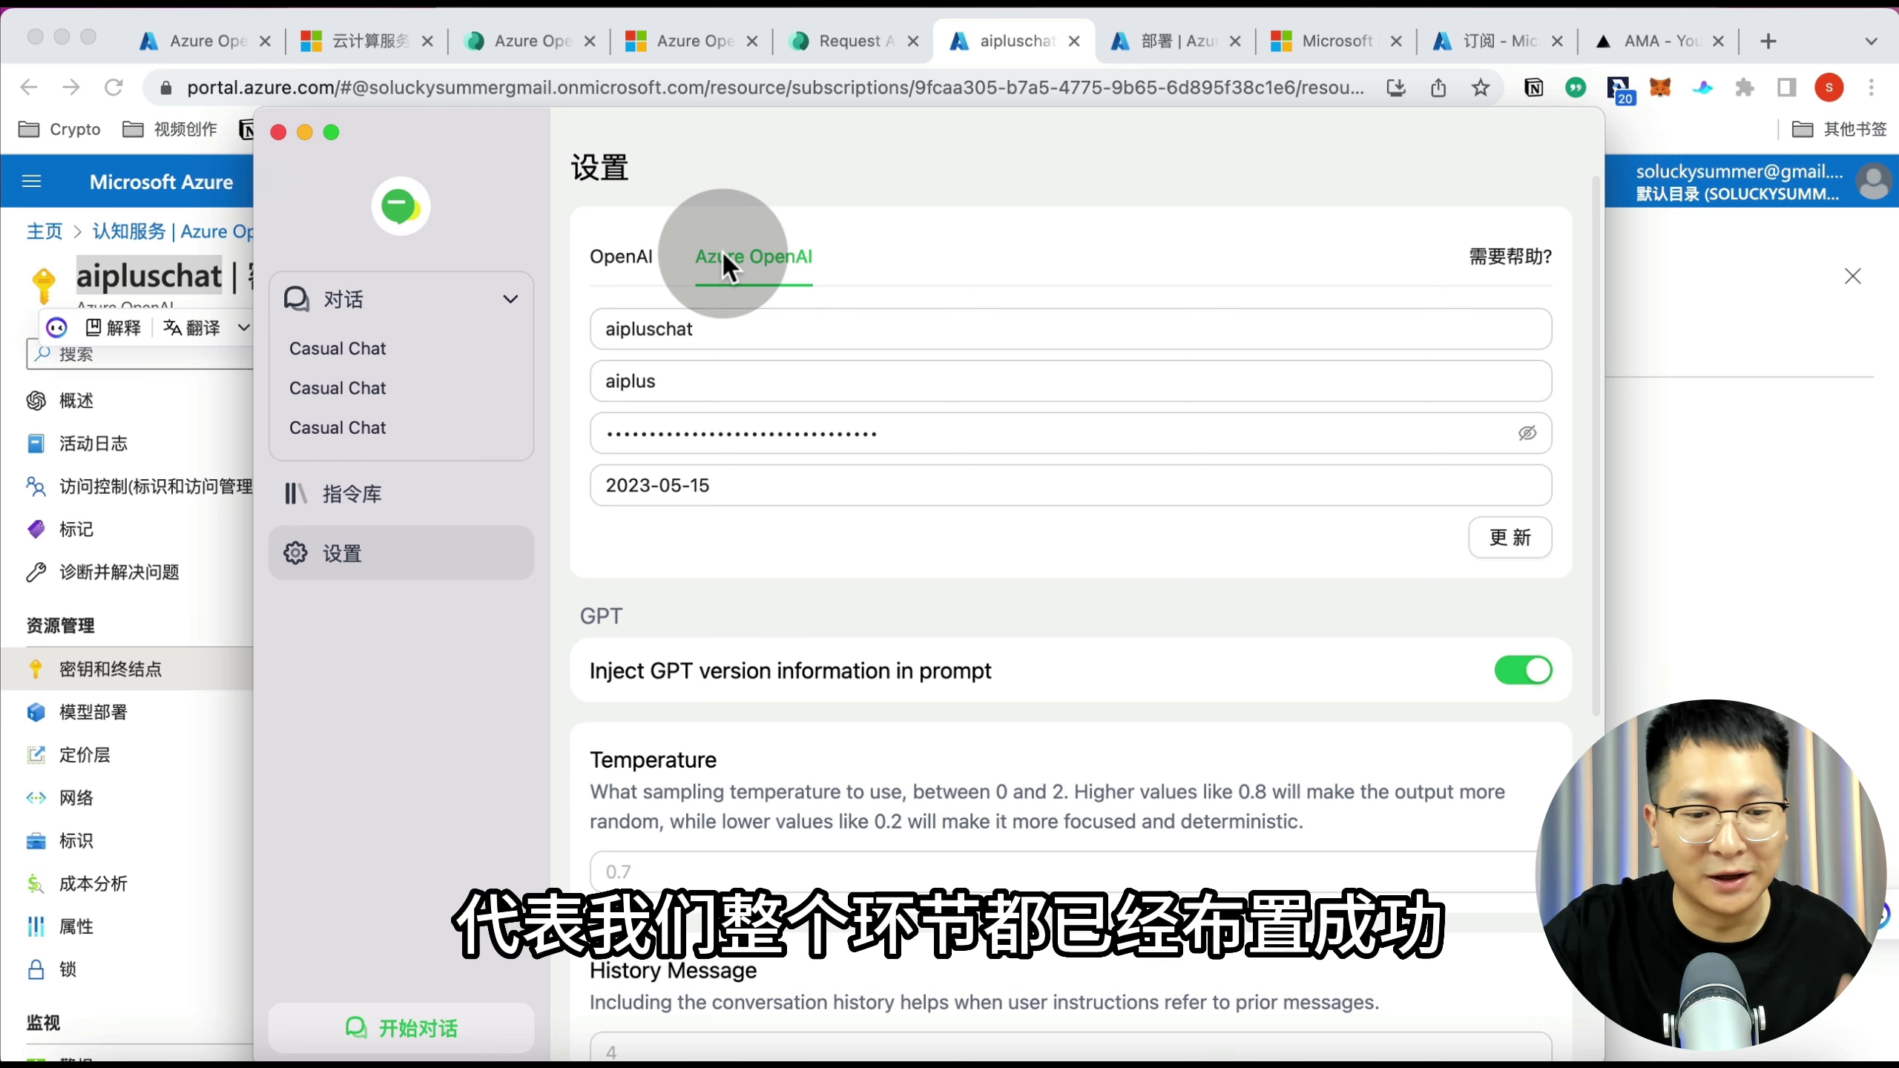
Start a new conversation in AMA to try the Azure OpenAI connection
{"action": "left_click", "coordinate": [356, 1033]}
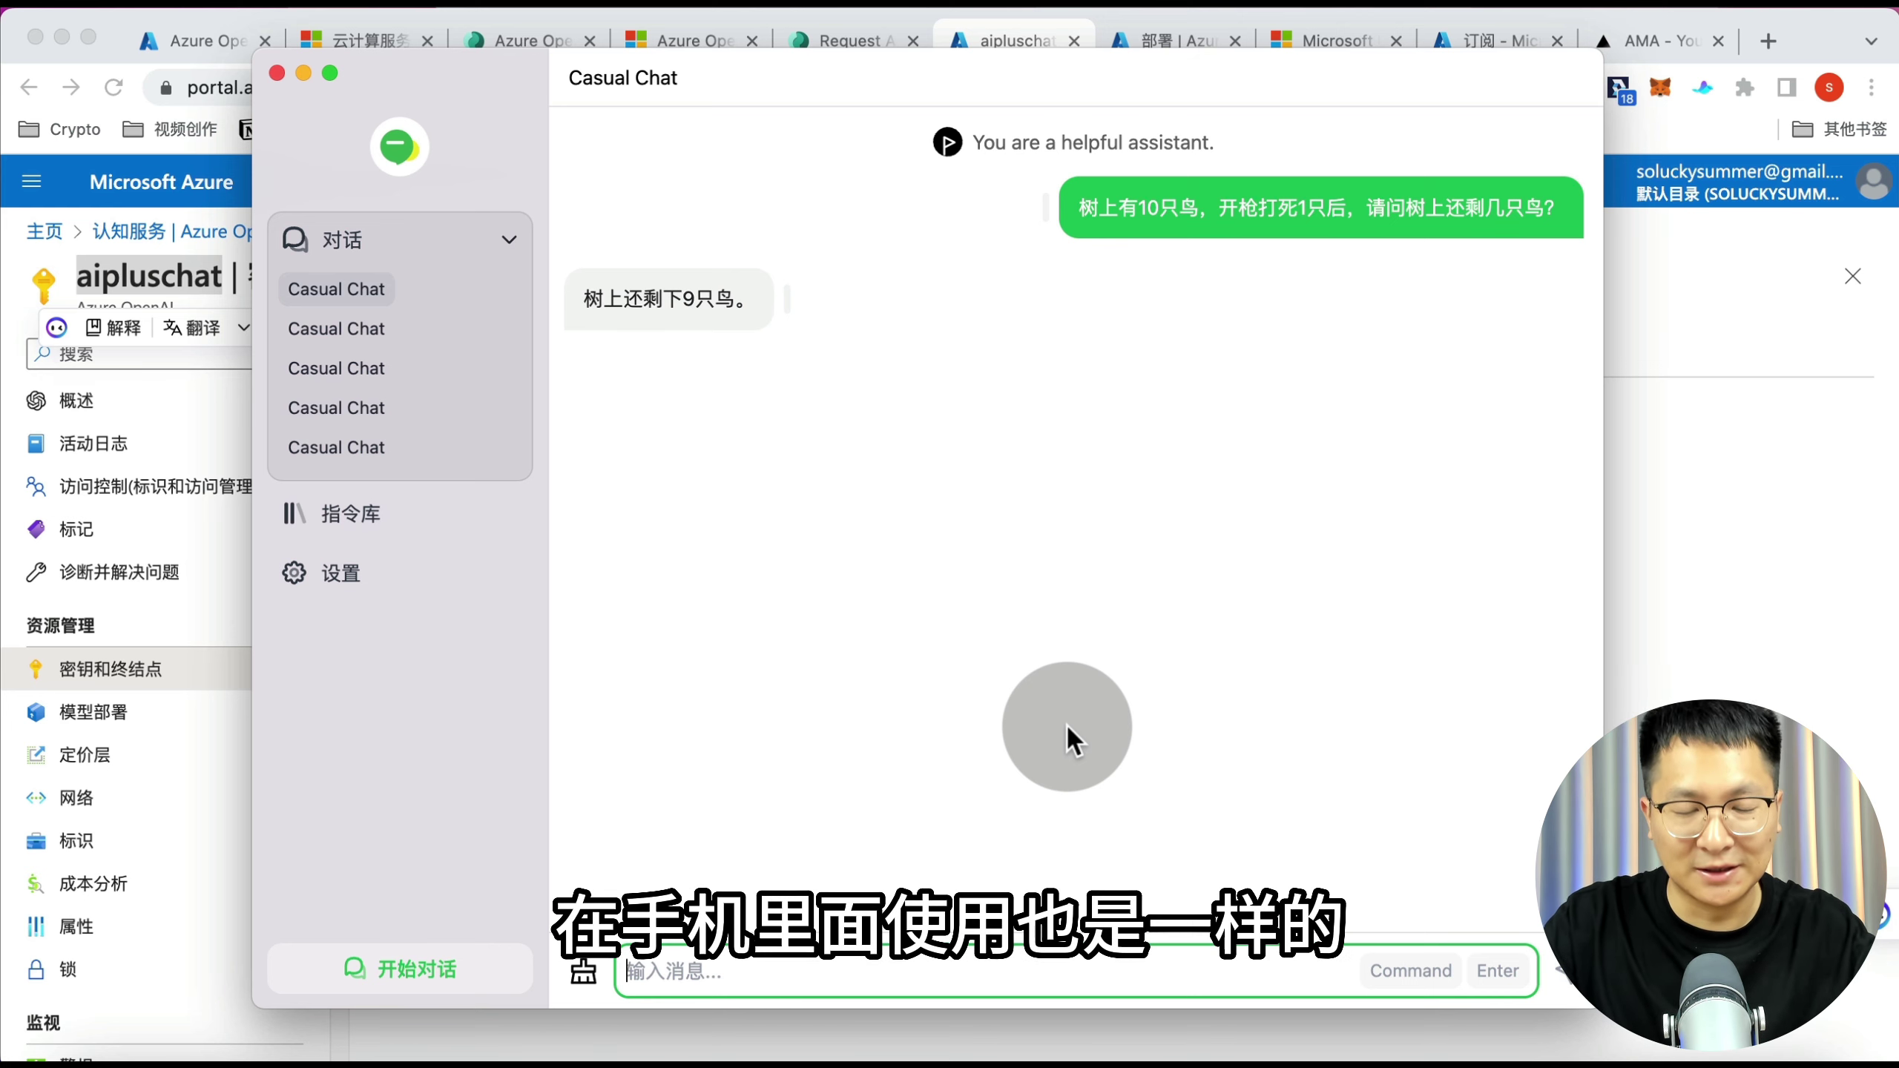
Return to the AMA settings and review the Azure OpenAI resource name, deployment ID and API key fields
{"action": "left_click", "coordinate": [333, 549]}
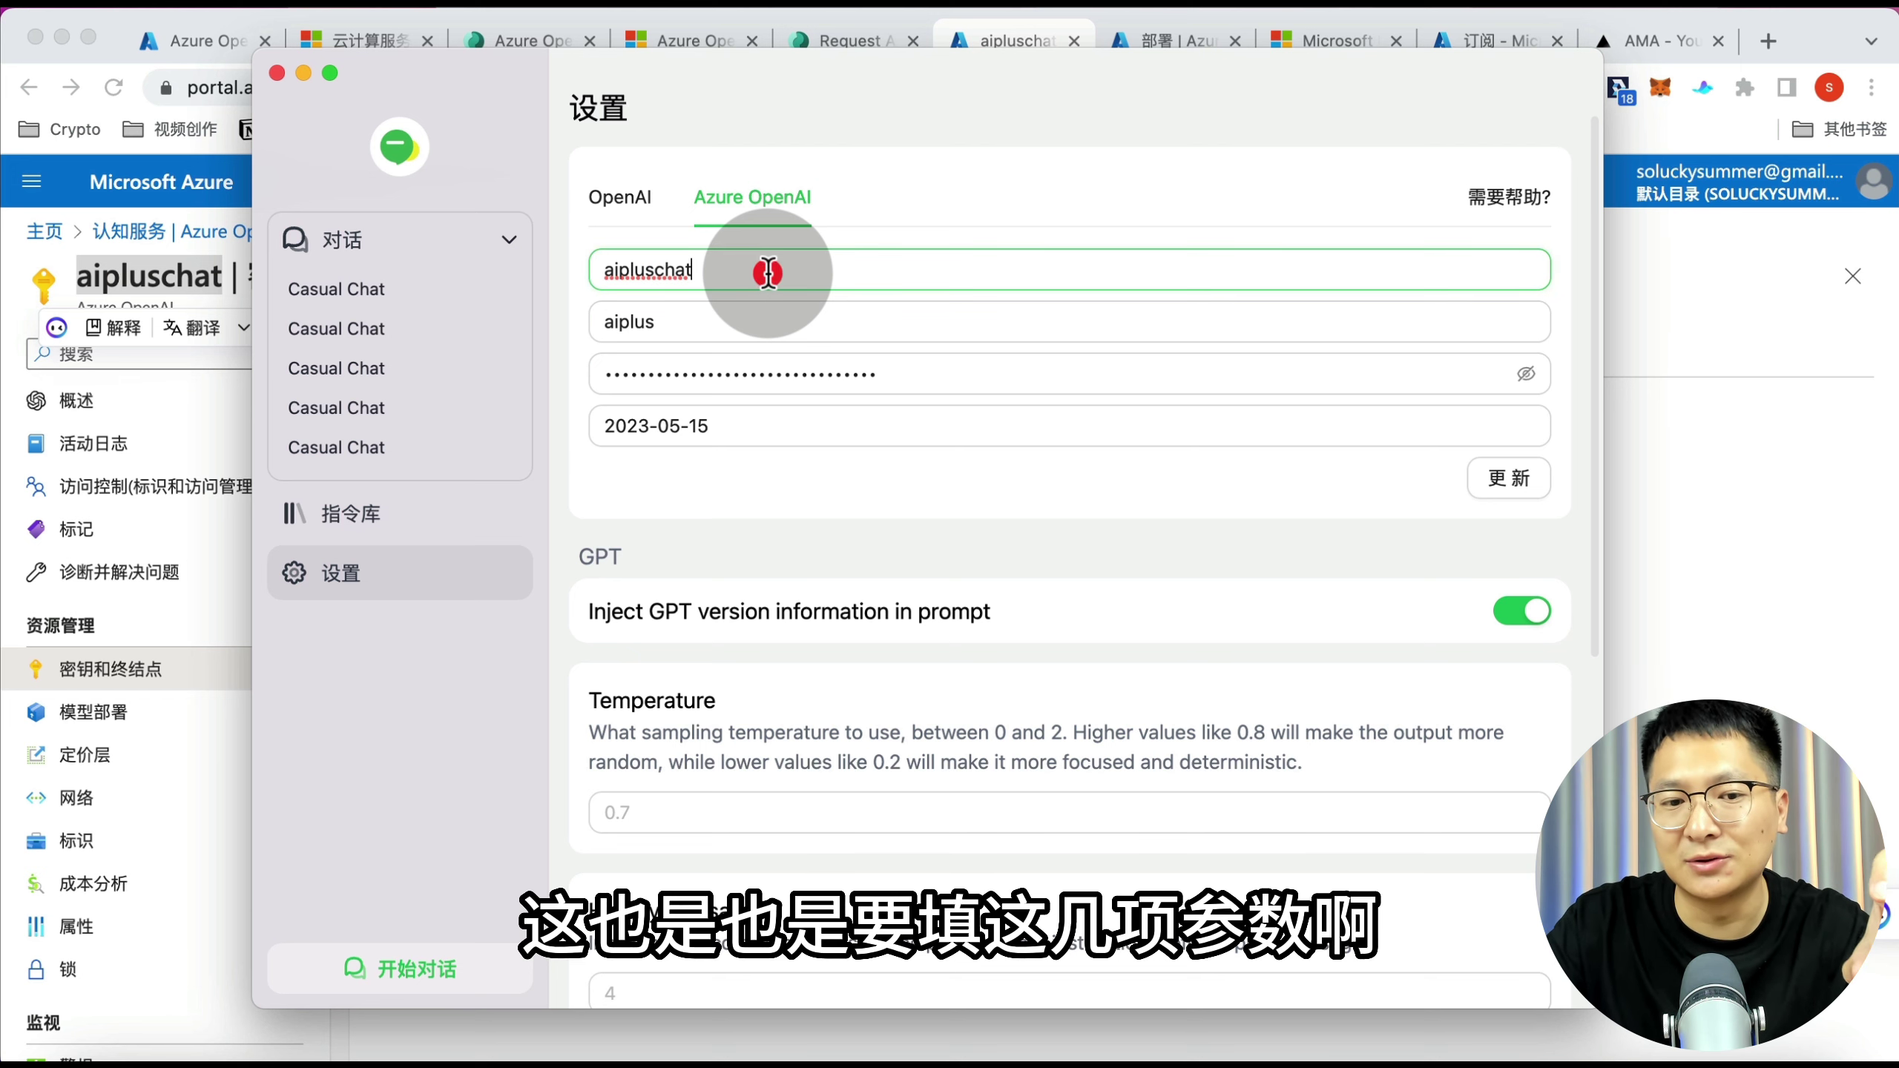
{"action": "left_click", "coordinate": [742, 314]}
{"action": "left_click", "coordinate": [752, 363]}
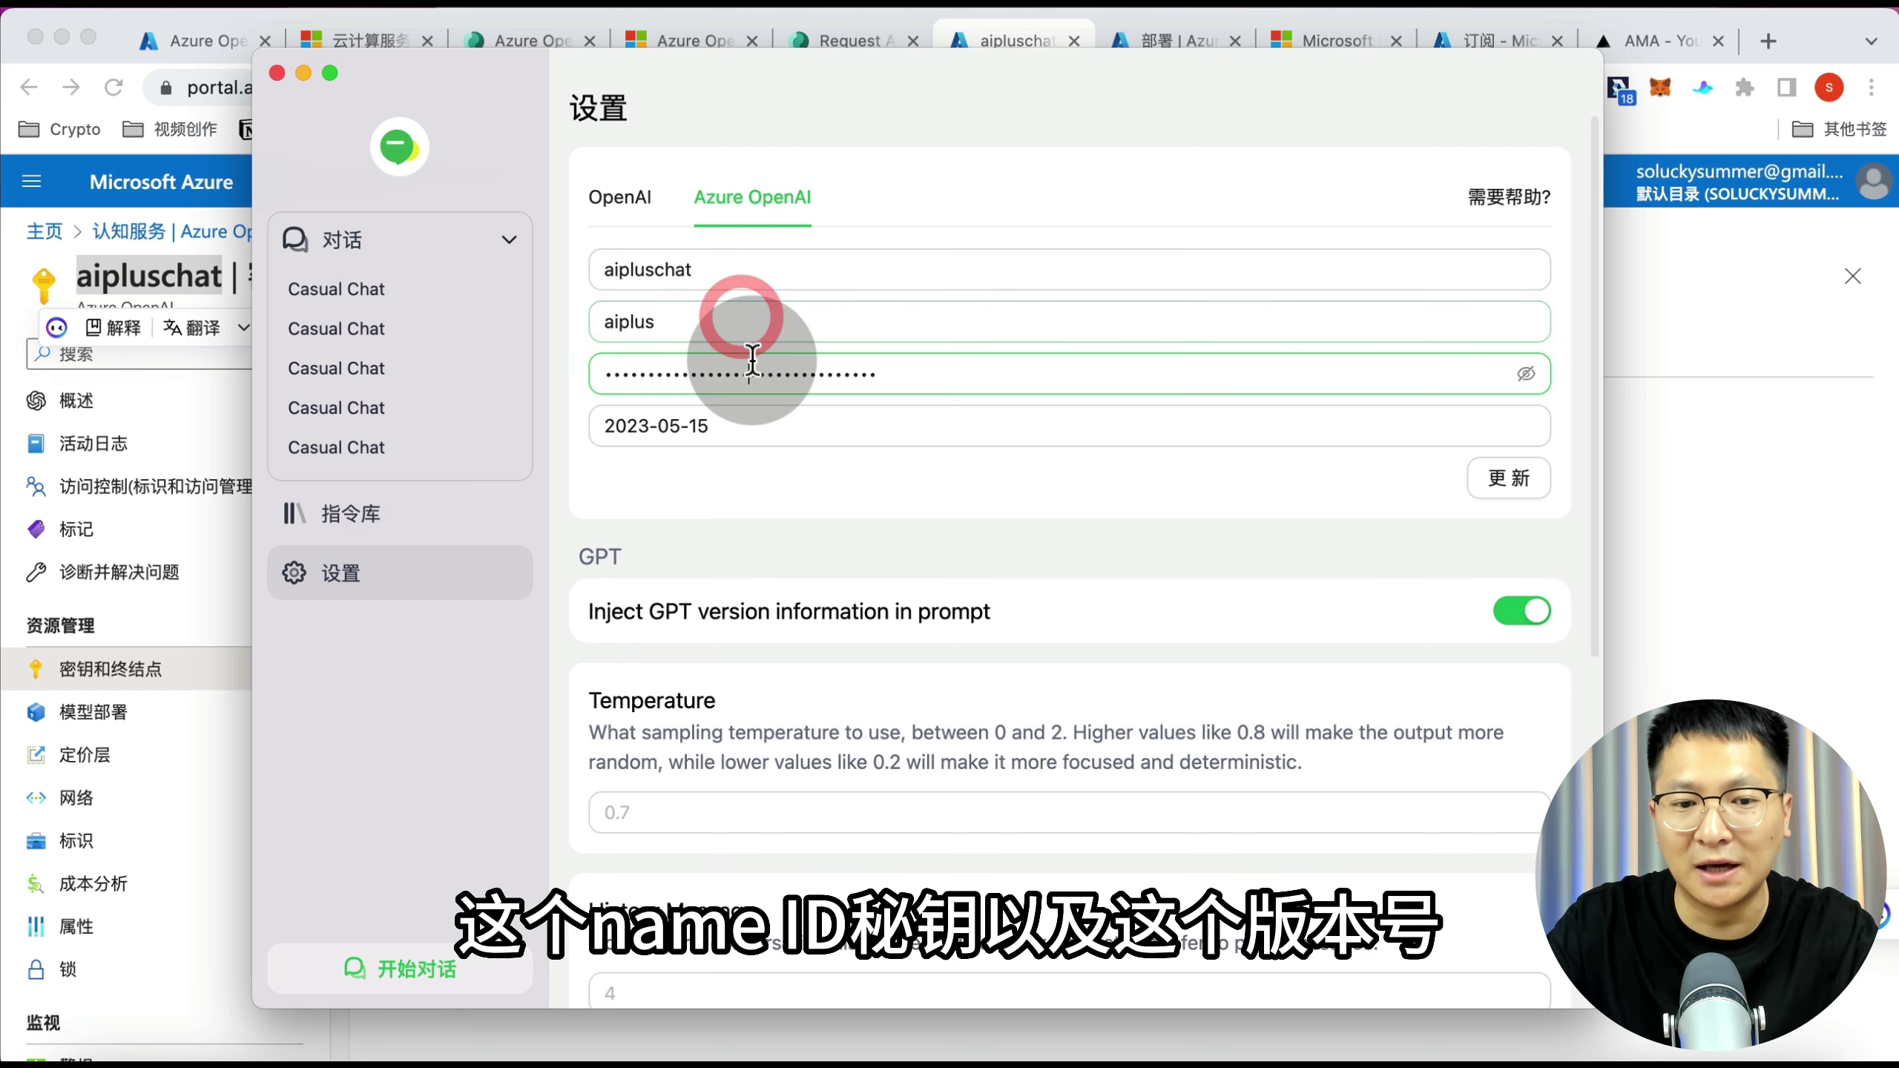